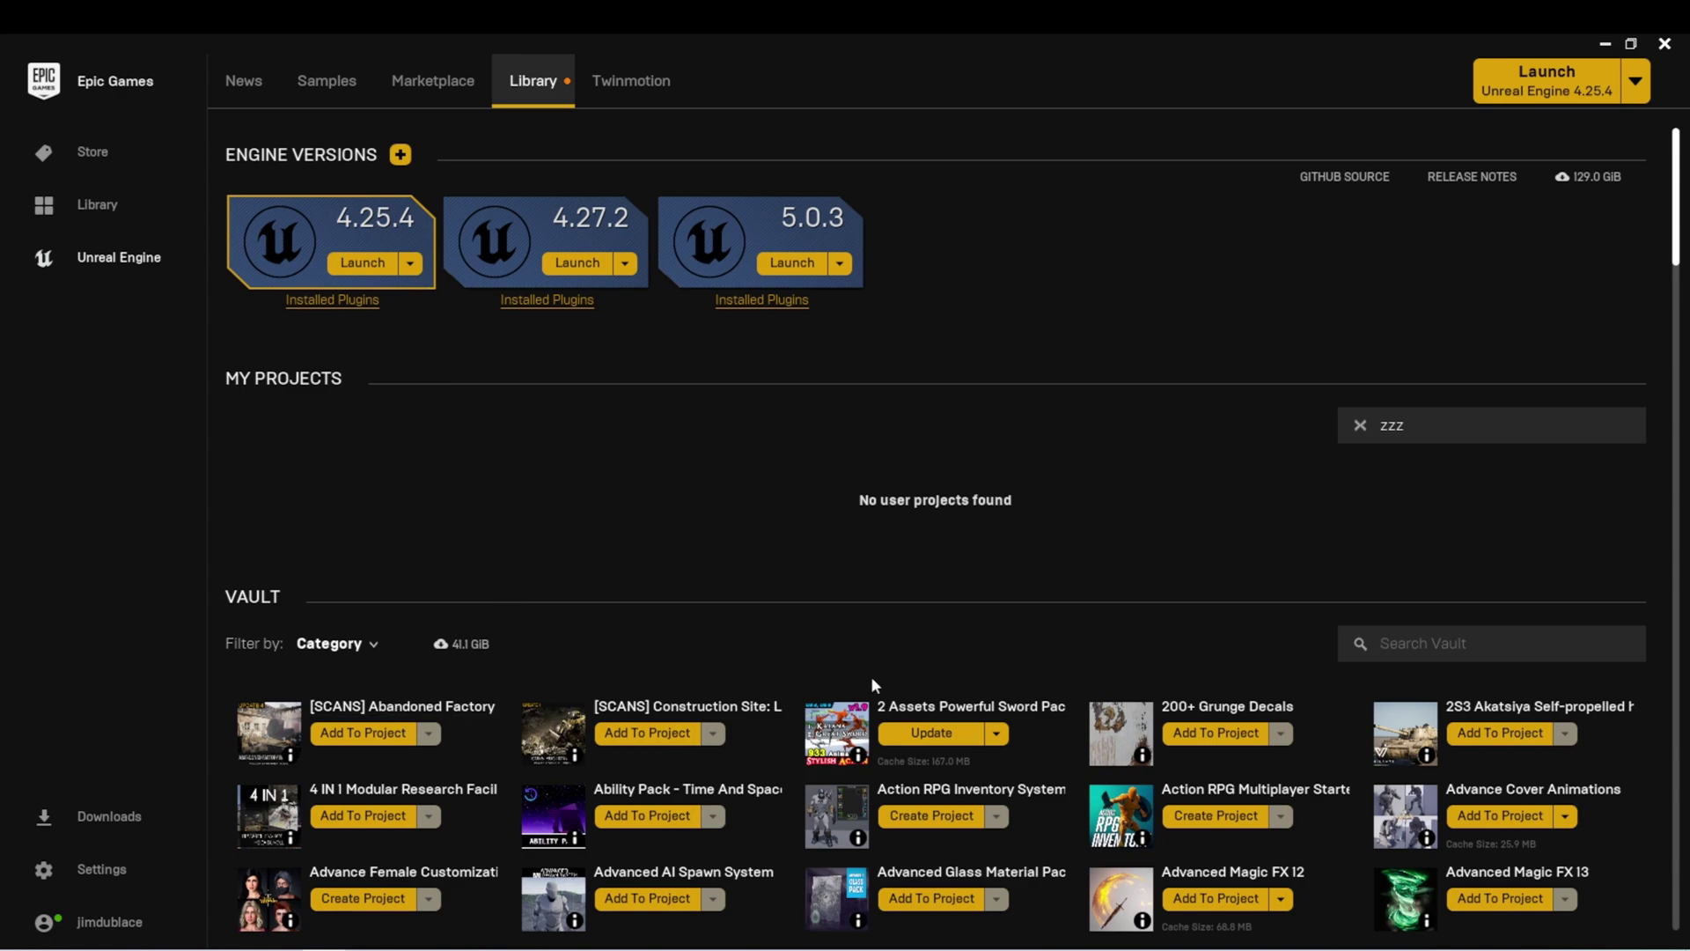
pyautogui.scroll(-4, 873, 685)
pyautogui.scroll(4, 878, 693)
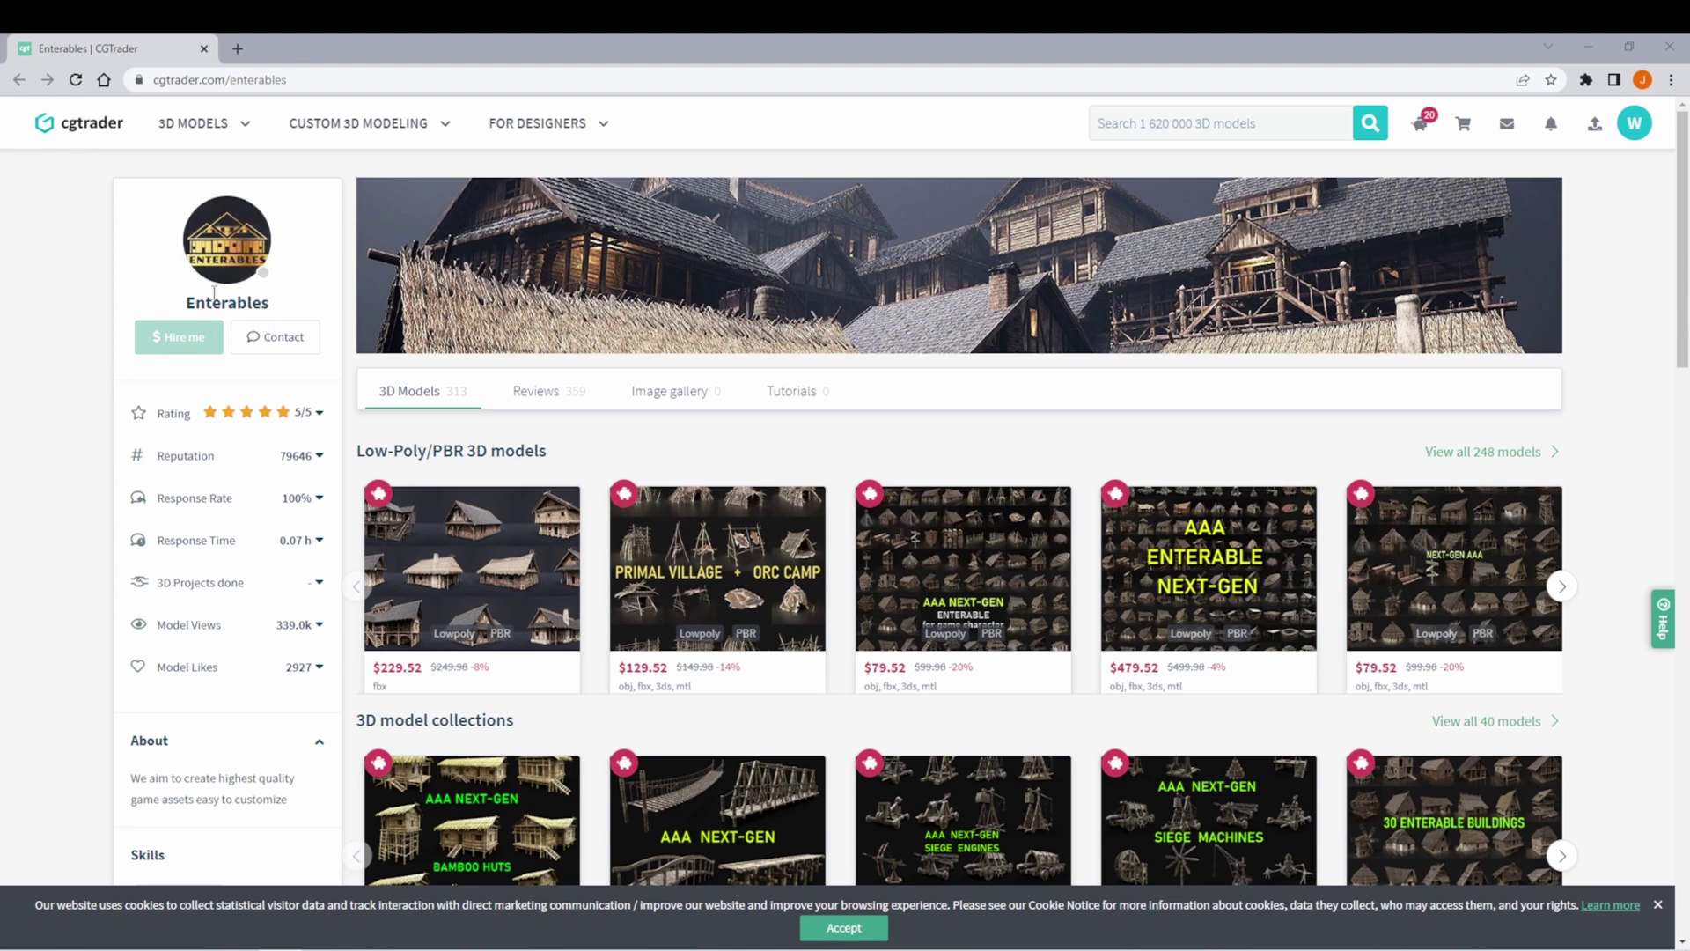
# Open the free medieval fantasy town house sample from the Enterables profile and start its free download
pyautogui.doubleClick(190, 303)
pyautogui.scroll(-7, 713, 616)
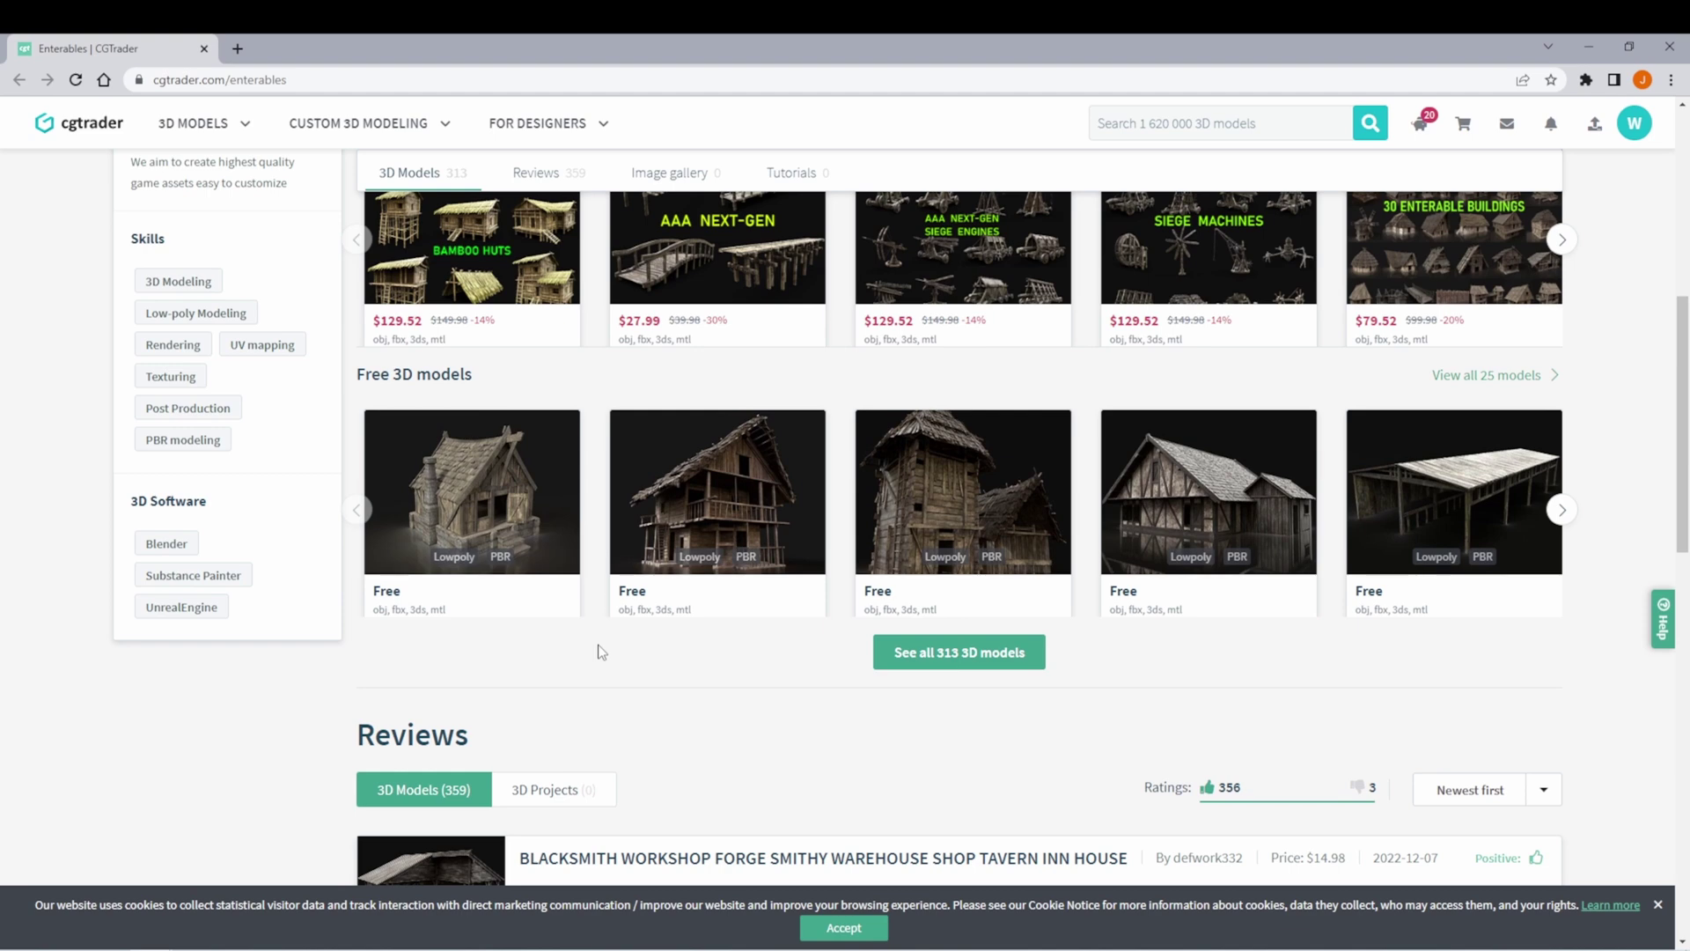
pyautogui.click(1188, 483)
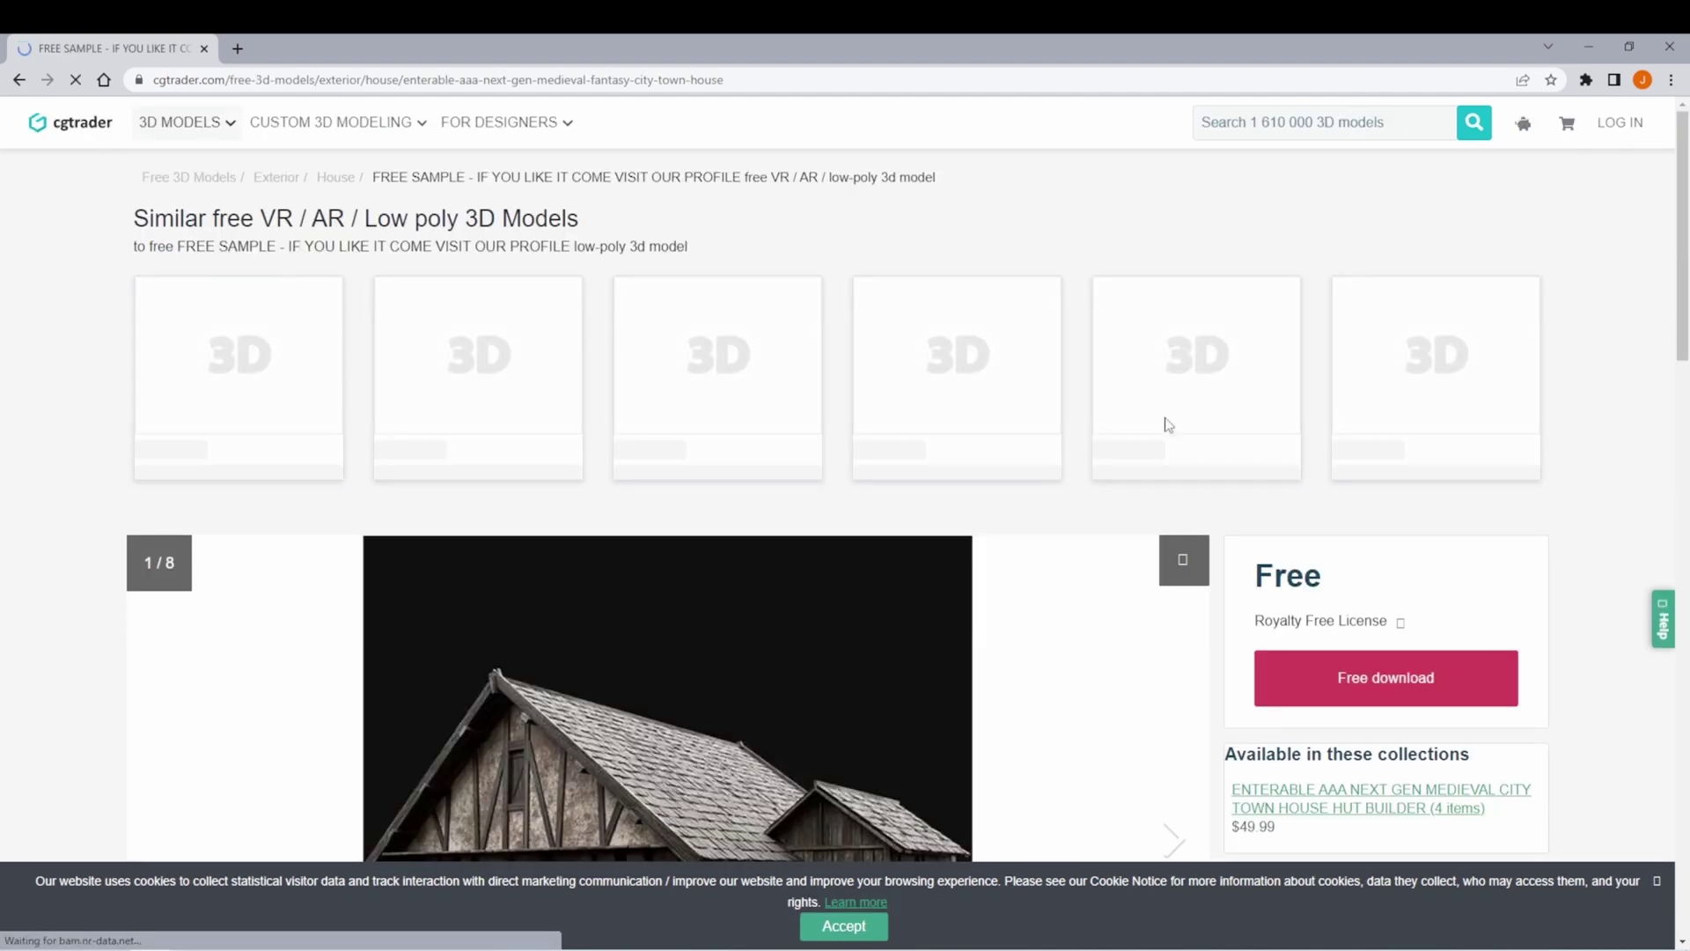
pyautogui.scroll(-5, 1235, 280)
pyautogui.click(1269, 250)
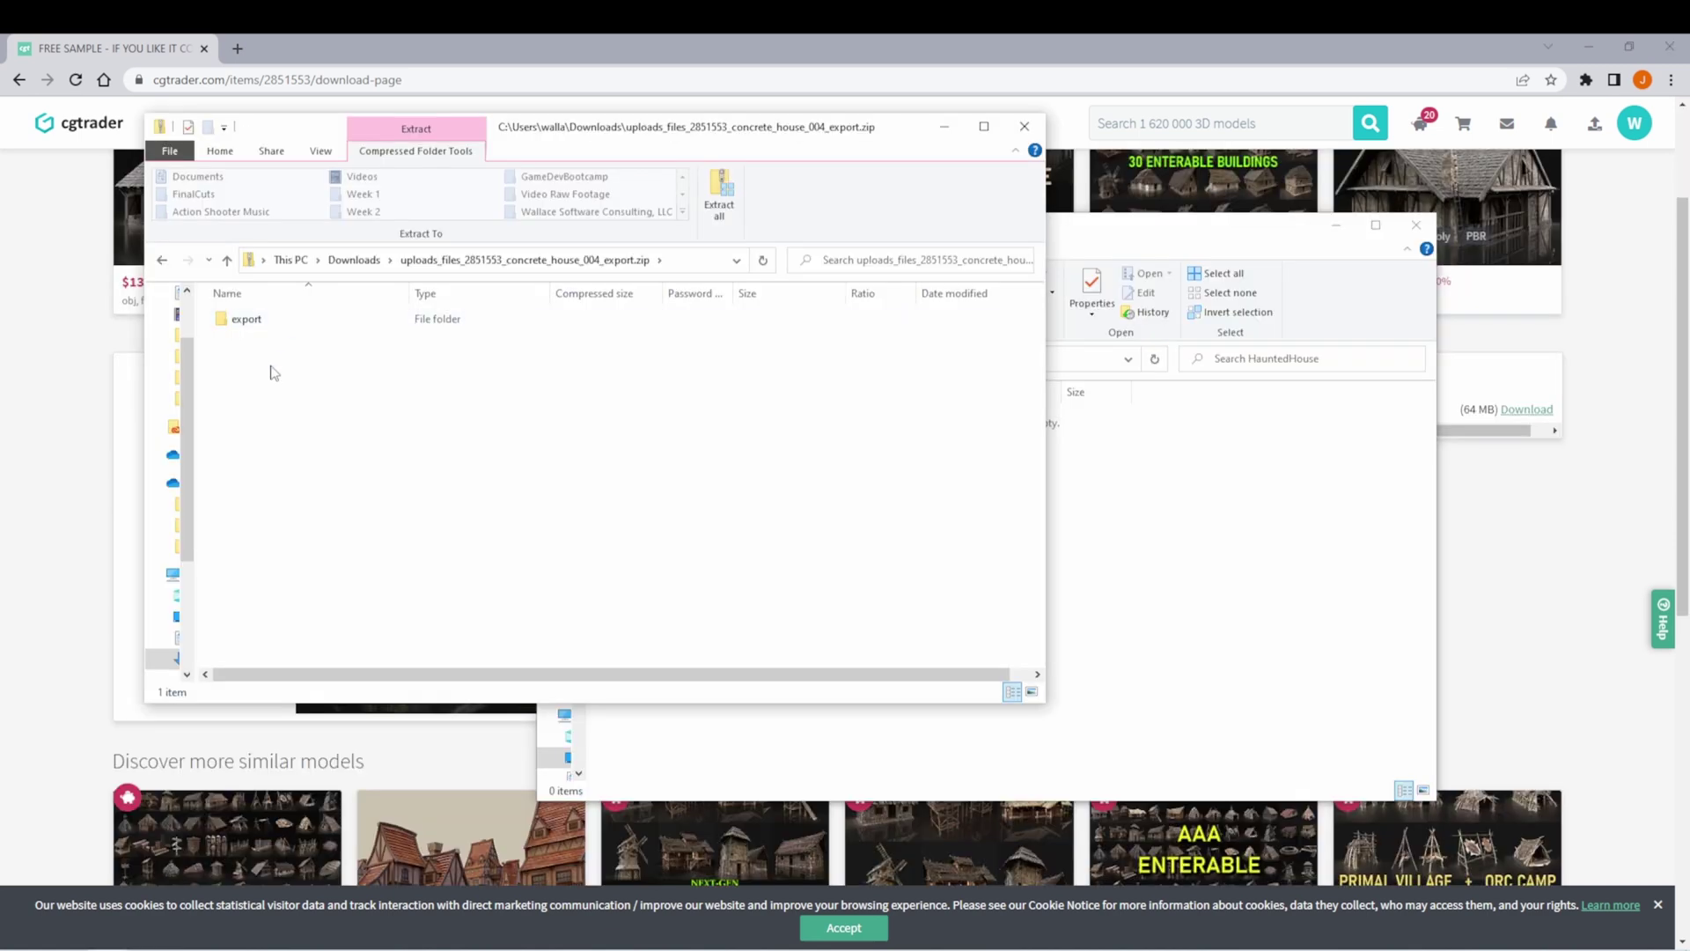
# Copy the mesh and textures folders from the downloaded archive's export folder into HauntedHouse, and open the copied mesh folder
pyautogui.doubleClick(251, 321)
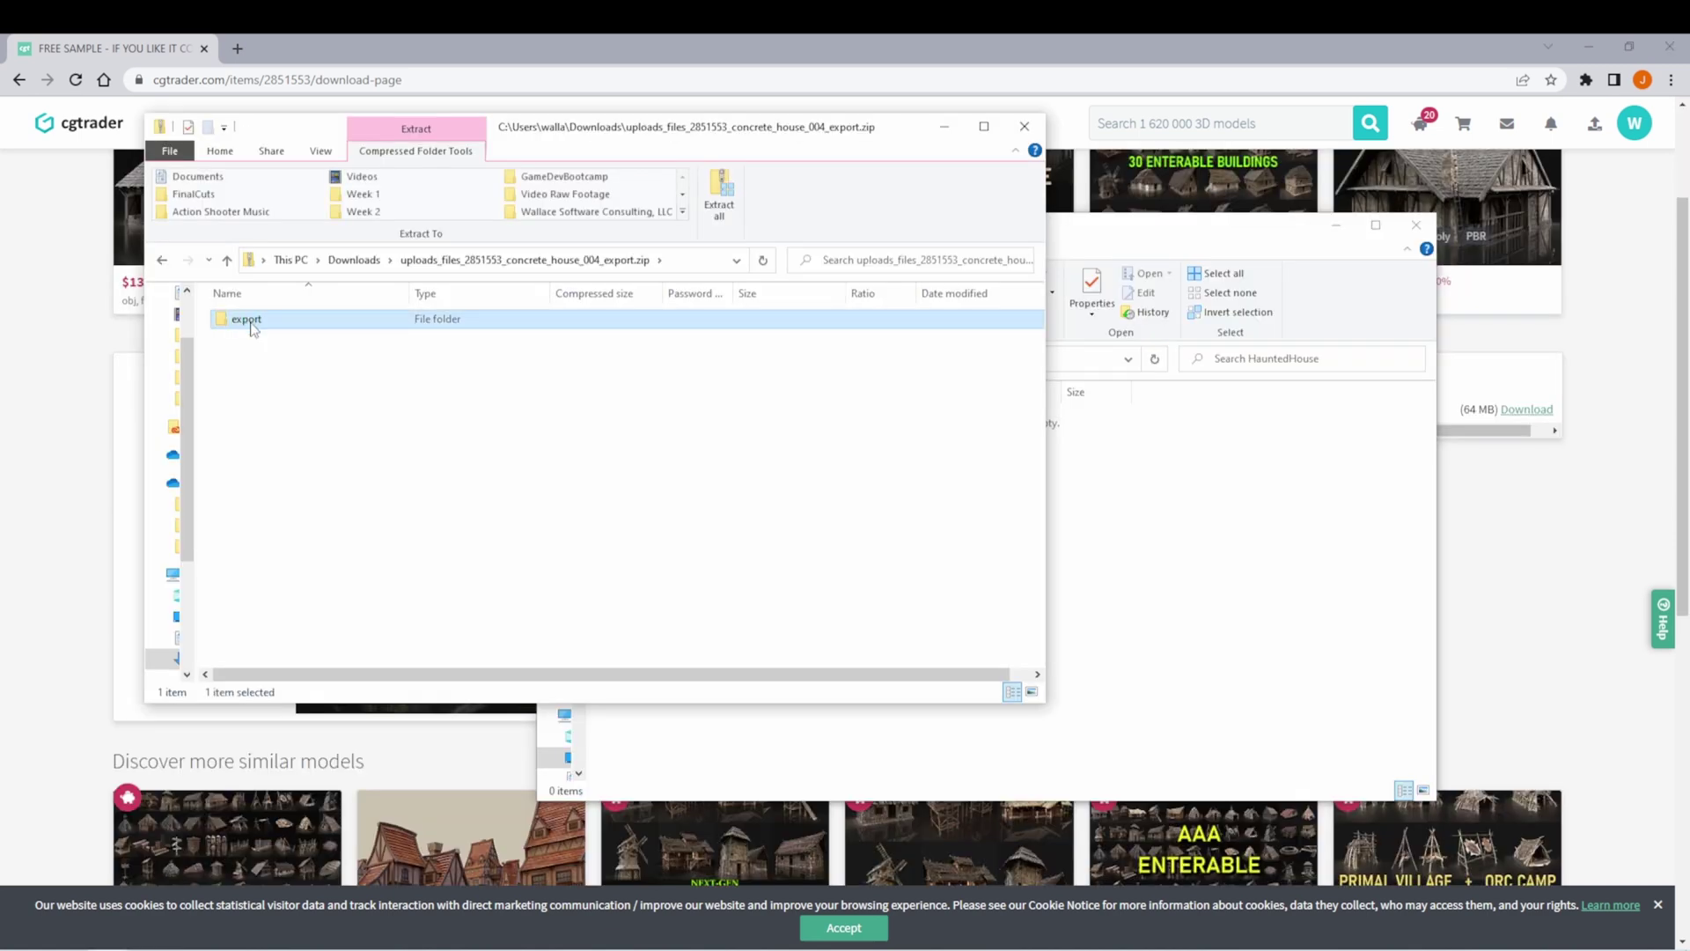
pyautogui.click(240, 322)
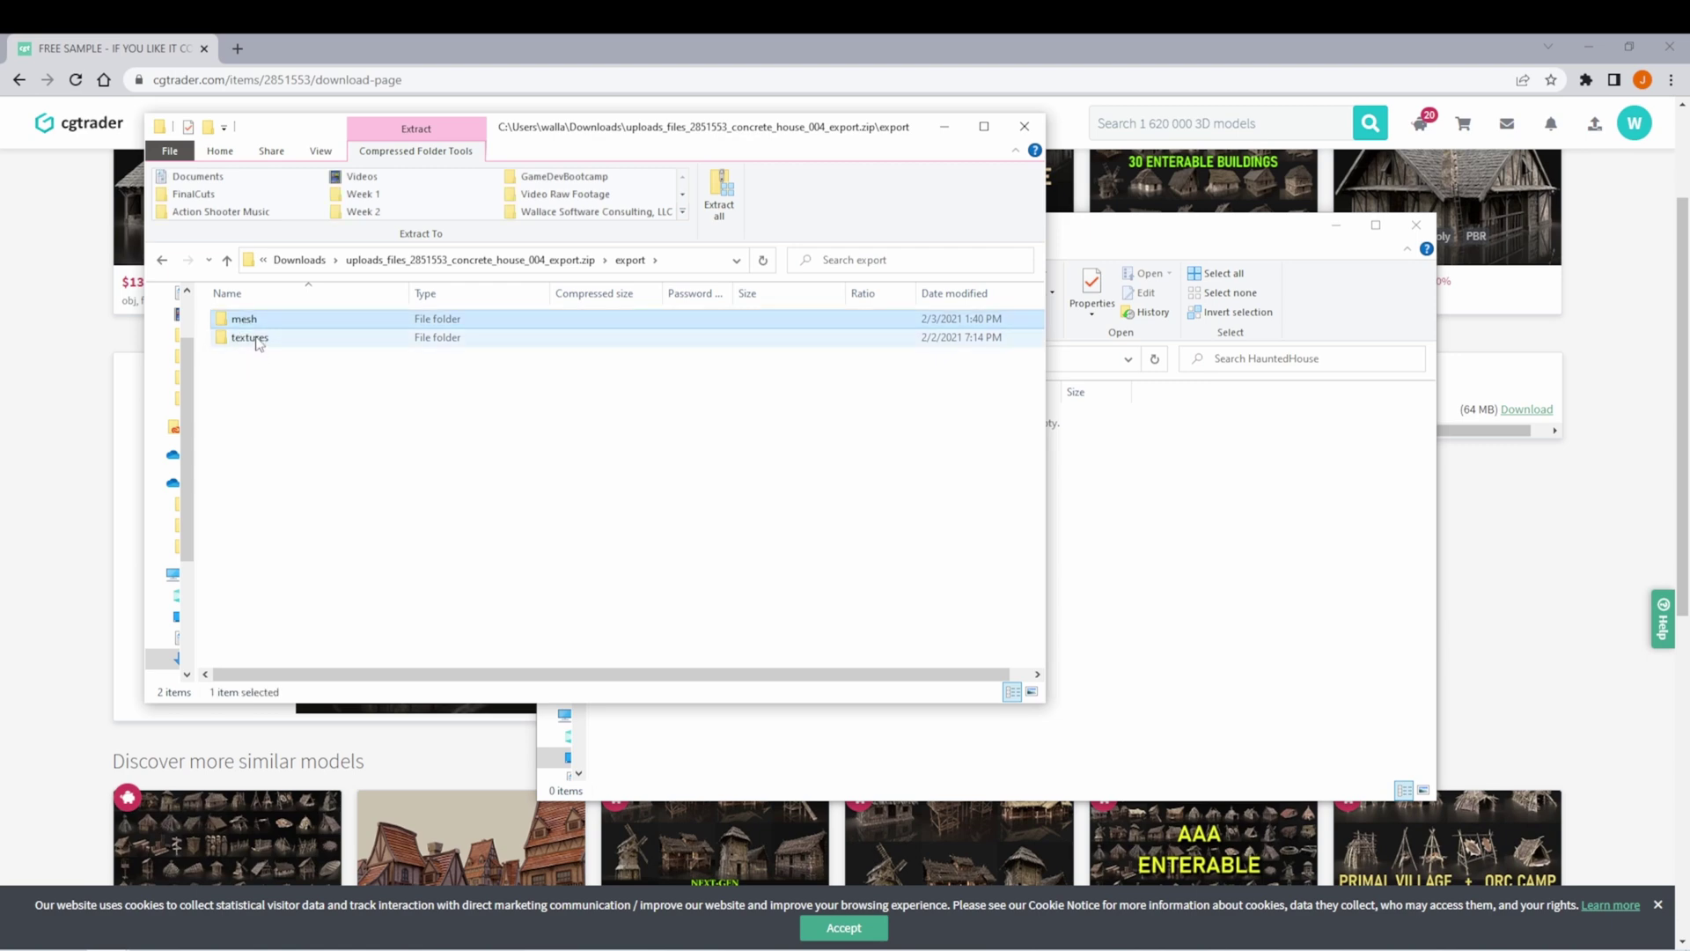
pyautogui.keyDown('shift'); pyautogui.click(252, 340); pyautogui.keyUp('shift')
pyautogui.moveTo(255, 321); pyautogui.dragTo(1226, 674)
pyautogui.doubleClick(648, 432)
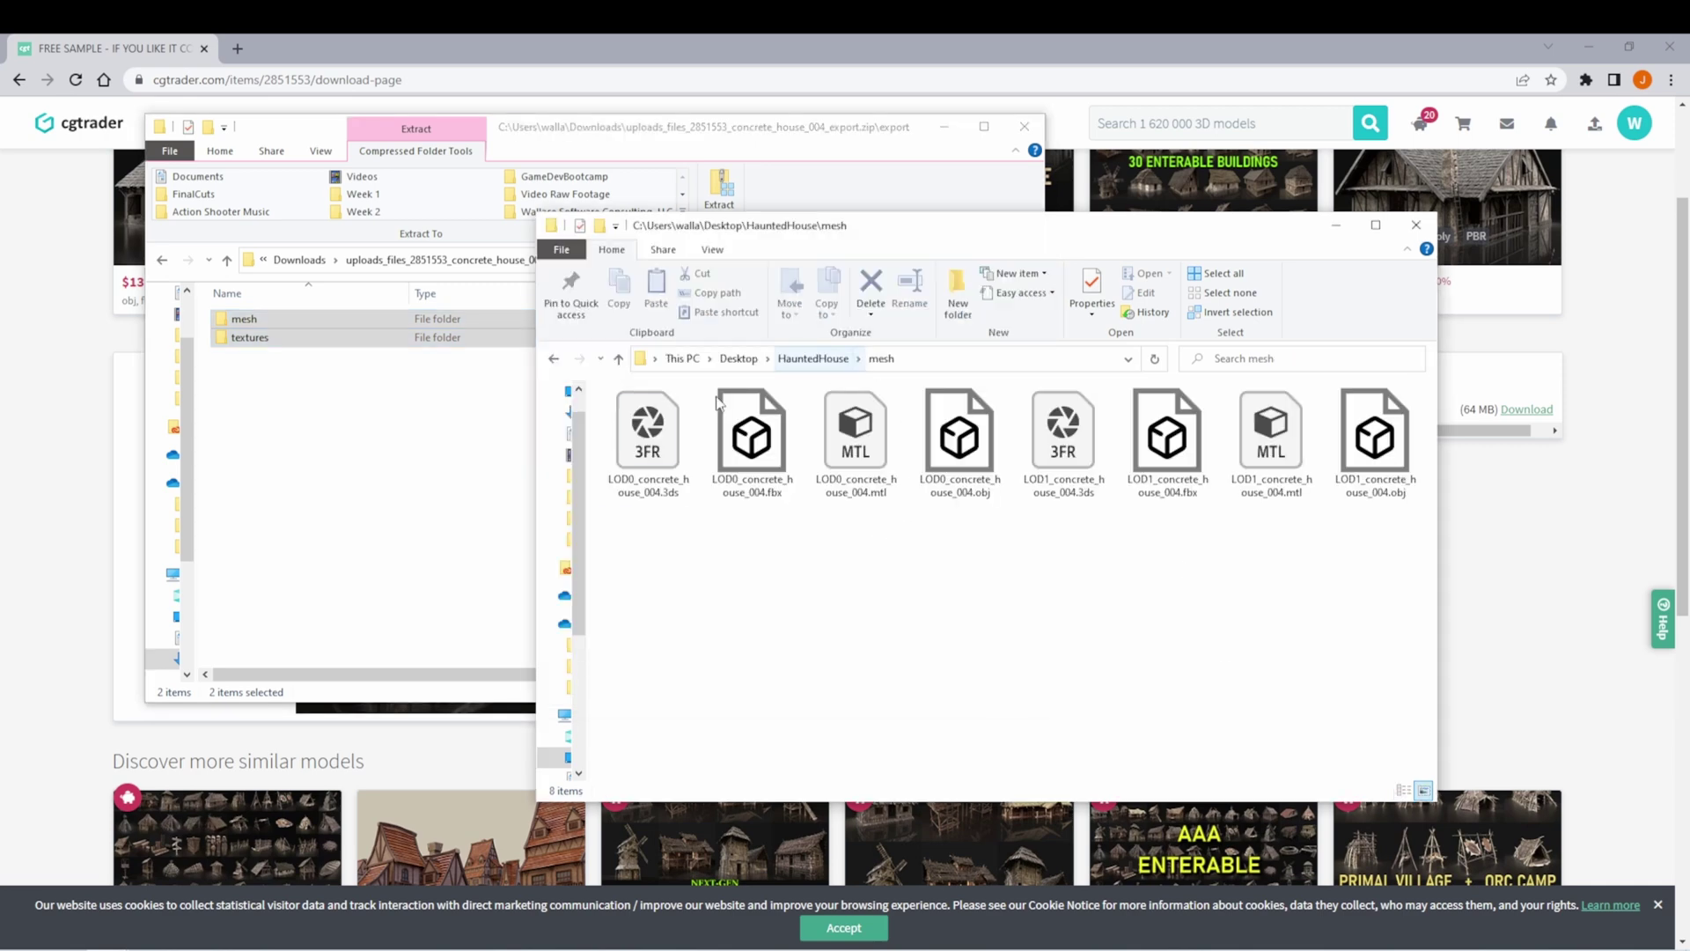
pyautogui.click(767, 483)
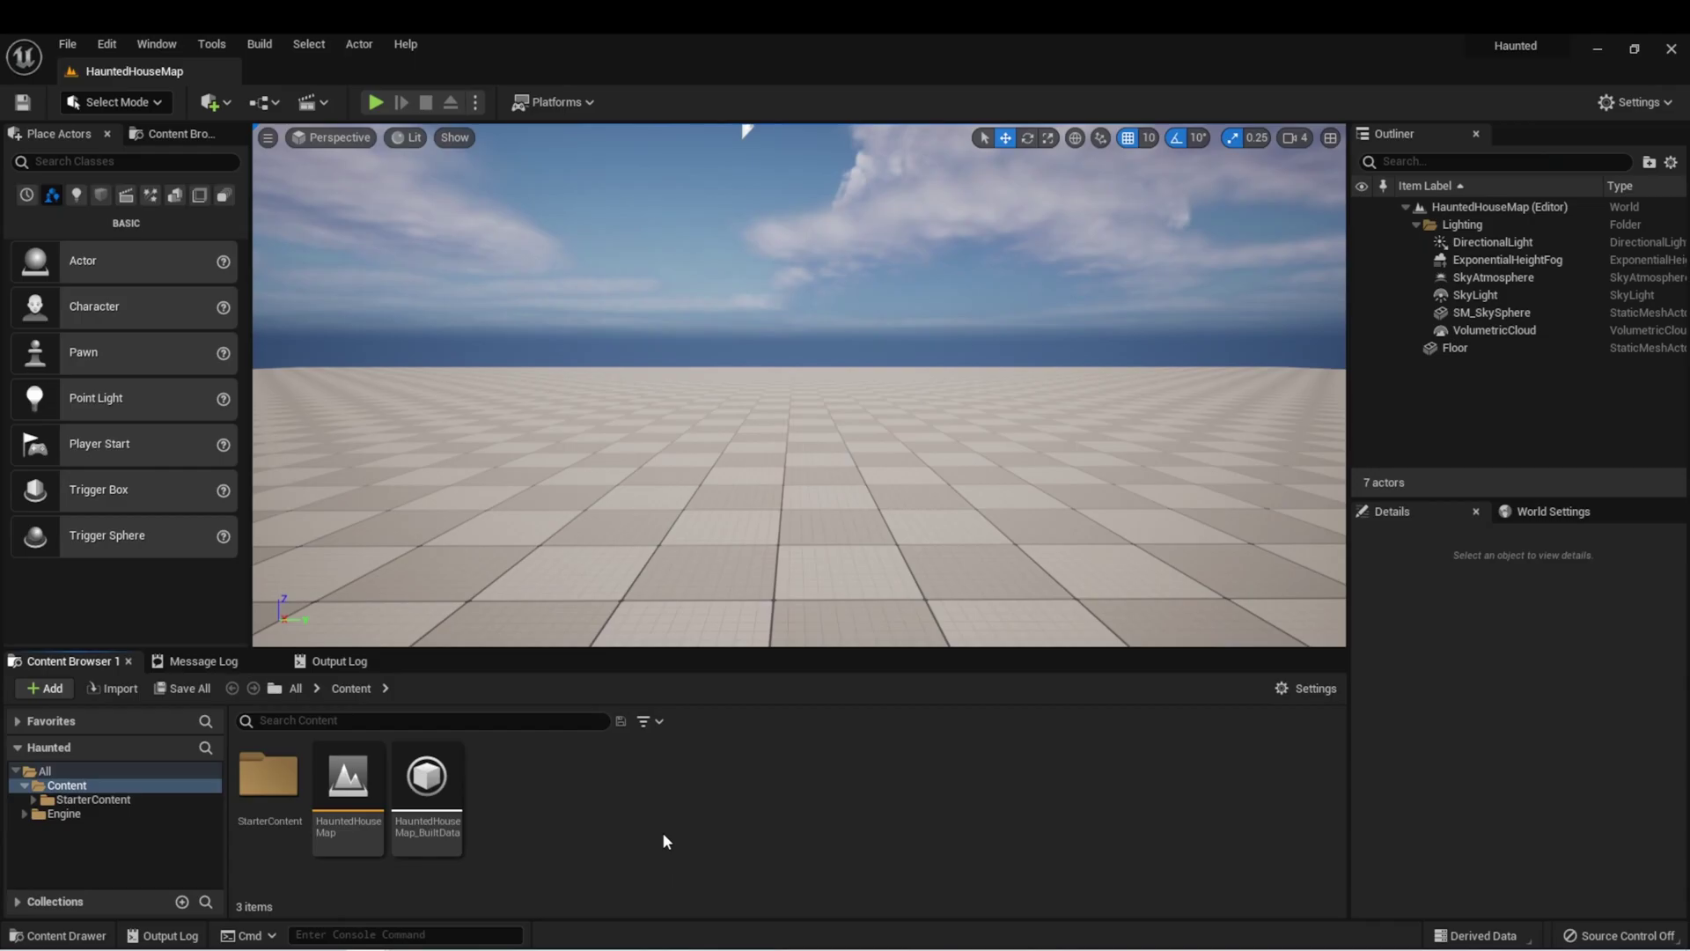
# In Unreal Editor, create a folder named Models in the project's Content folder and open it
pyautogui.rightClick(647, 788)
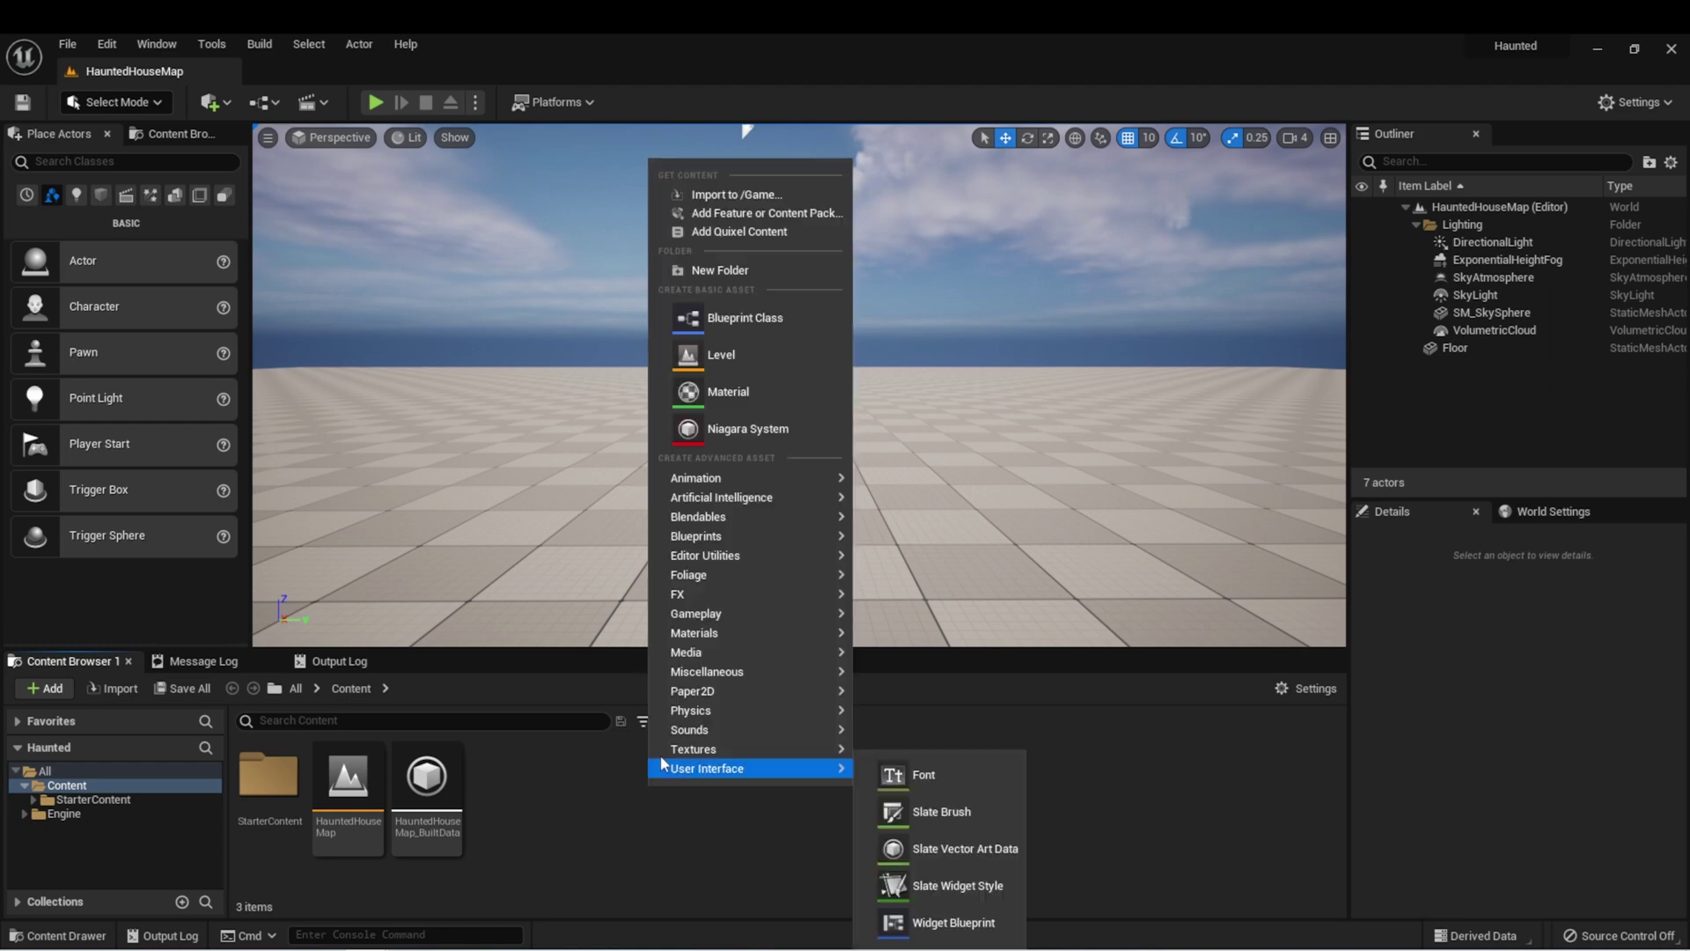
pyautogui.click(757, 276)
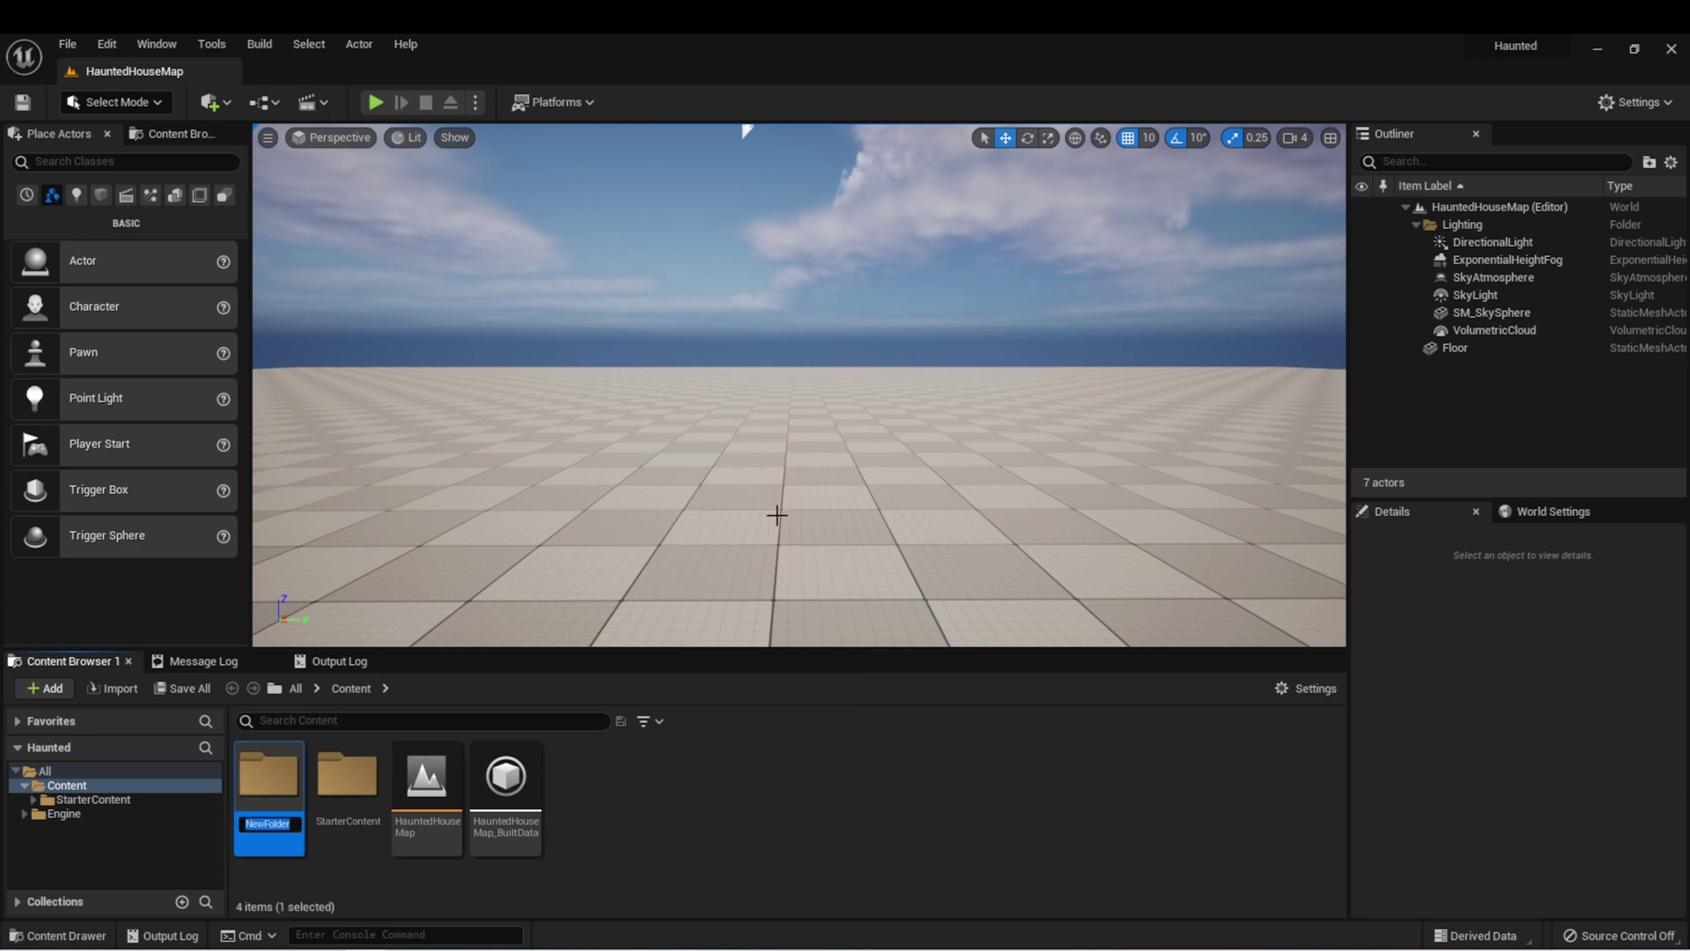
pyautogui.write('Models')
pyautogui.press('Return')
pyautogui.press('Return')
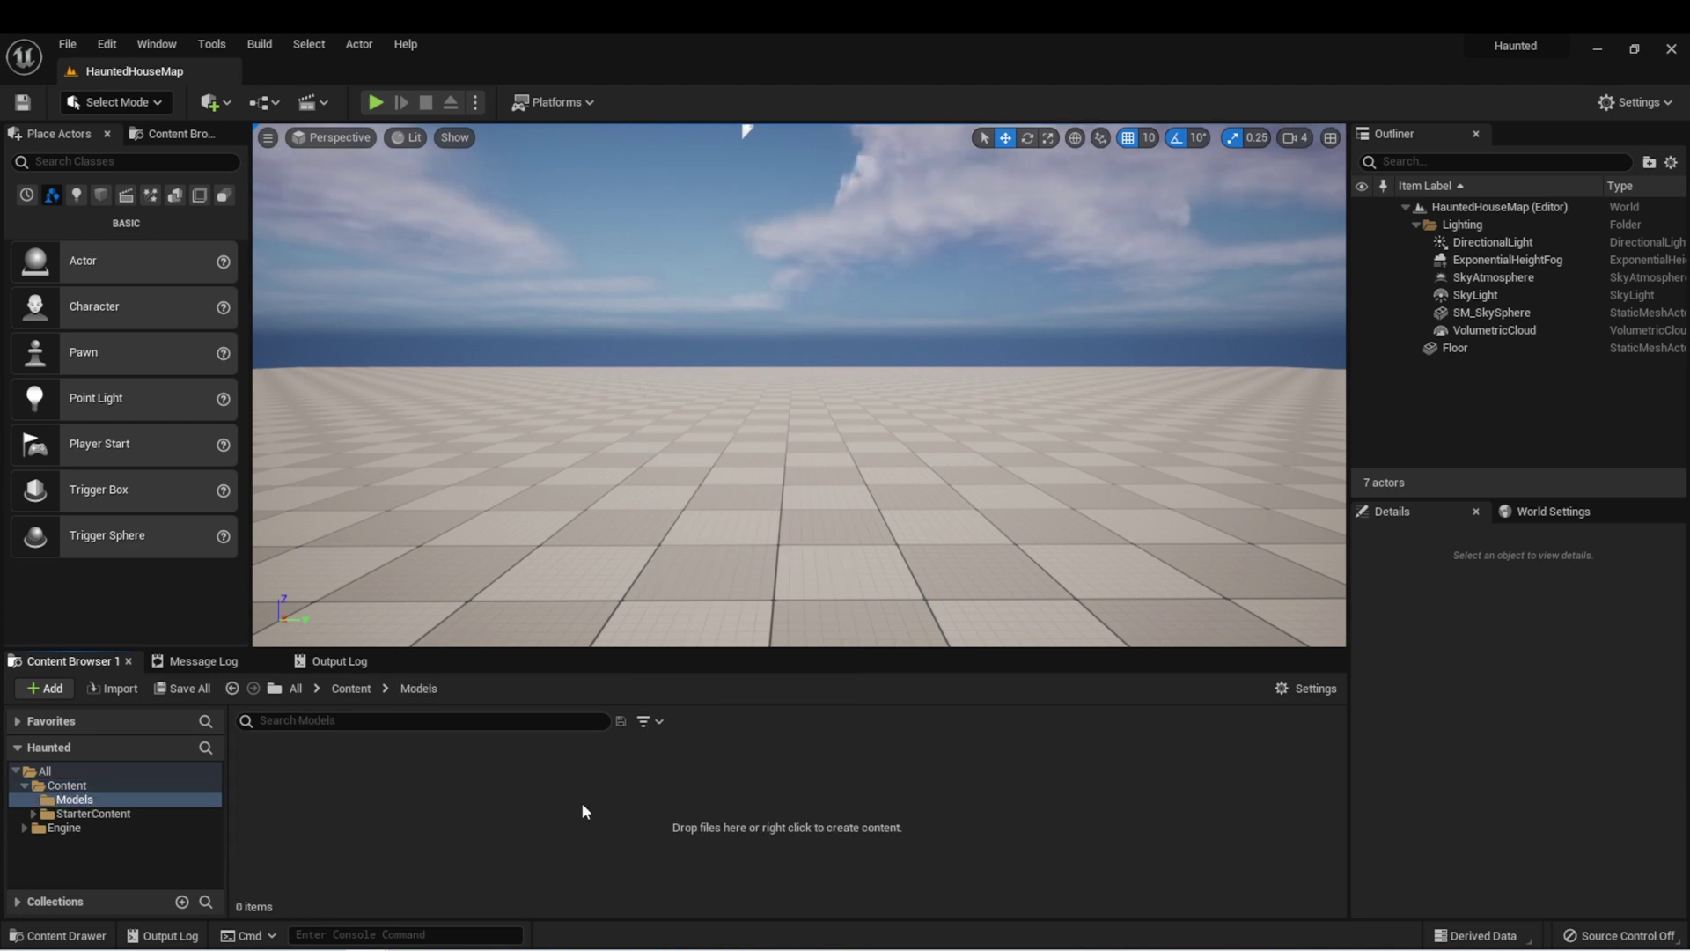
# Import LOD0_concrete_house_004.fbx and LOD0_concrete_house_004.obj into the Models folder, applying the default FBX import options to all files
pyautogui.rightClick(614, 775)
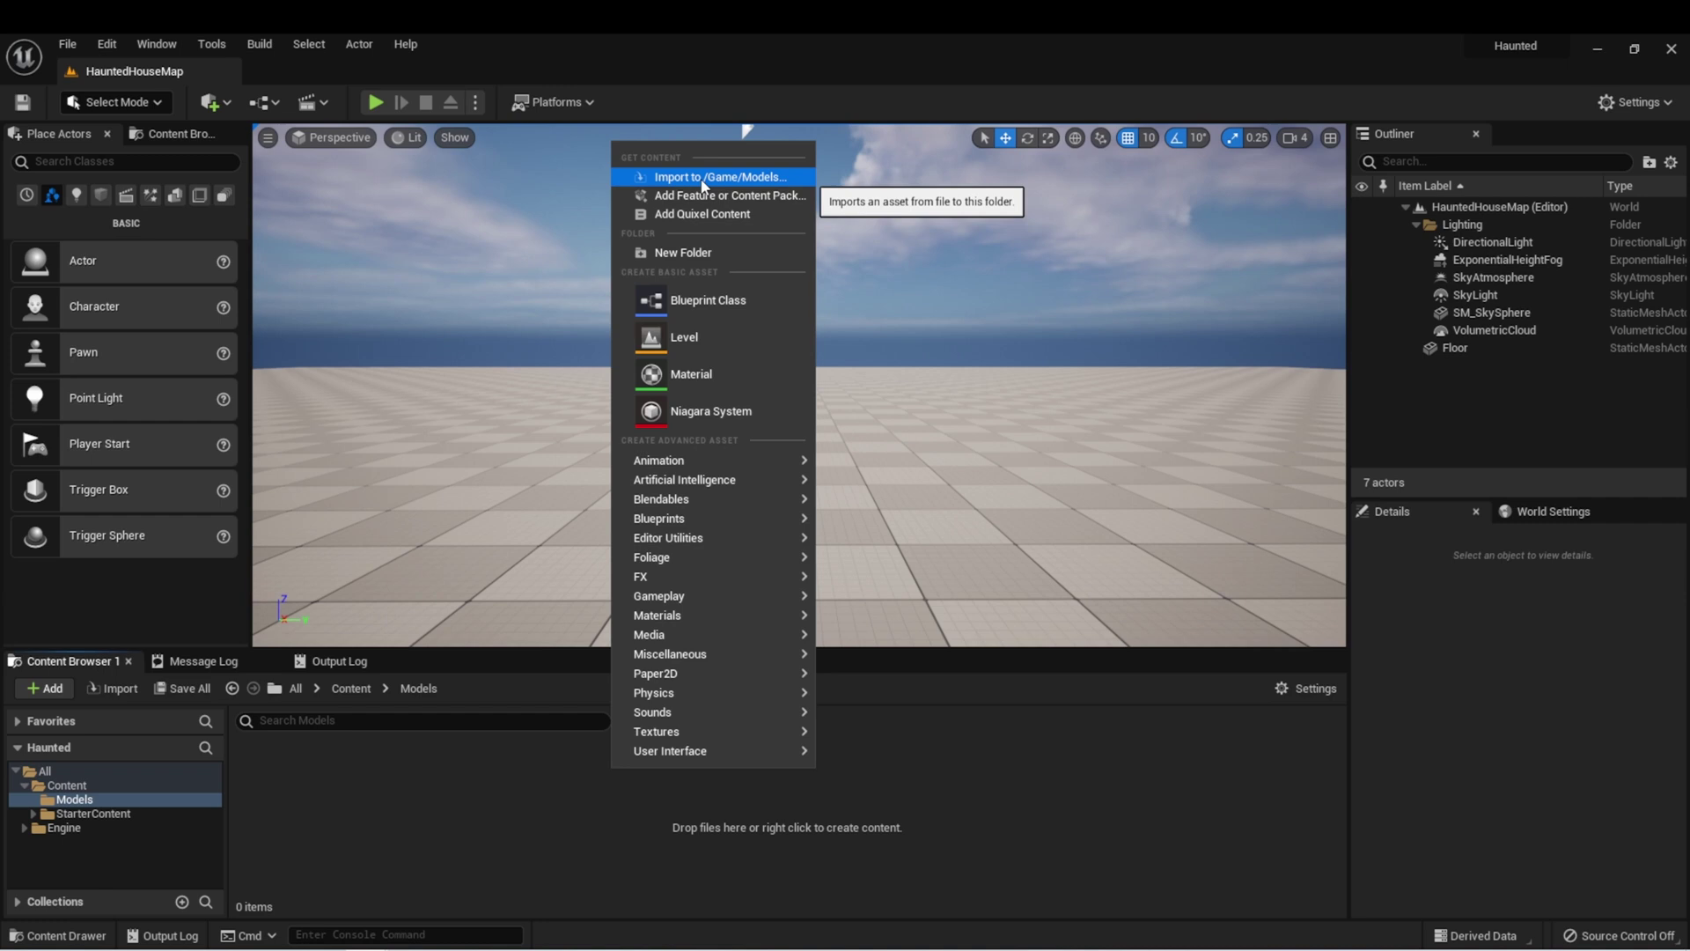
pyautogui.click(442, 814)
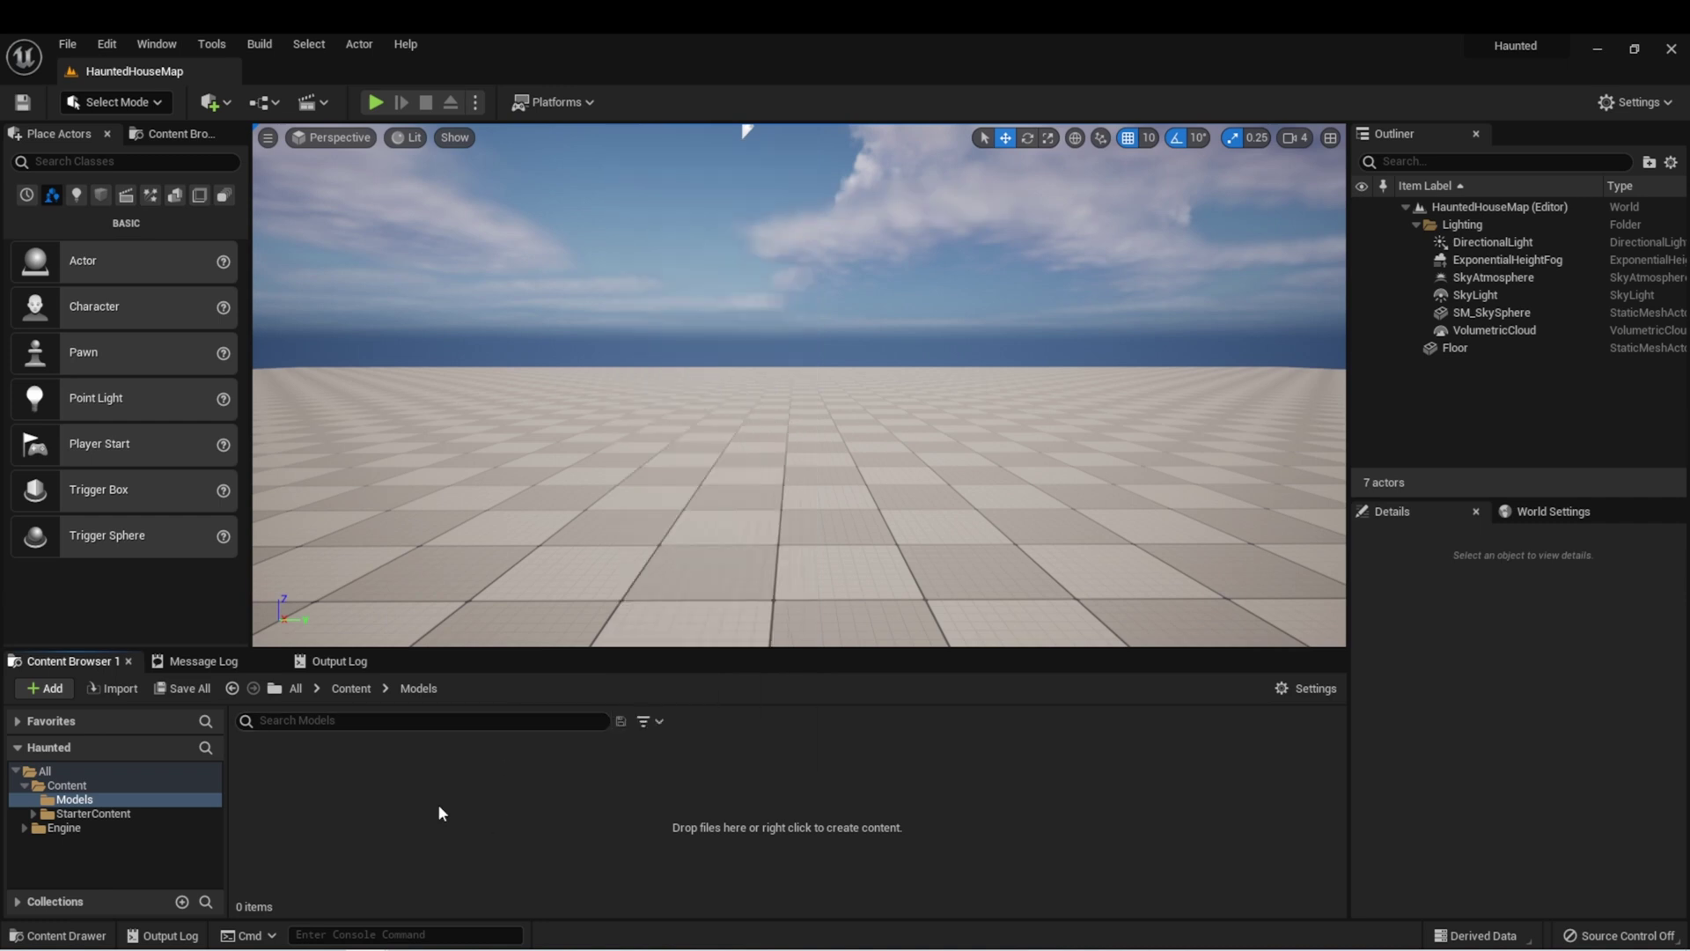
pyautogui.click(50, 689)
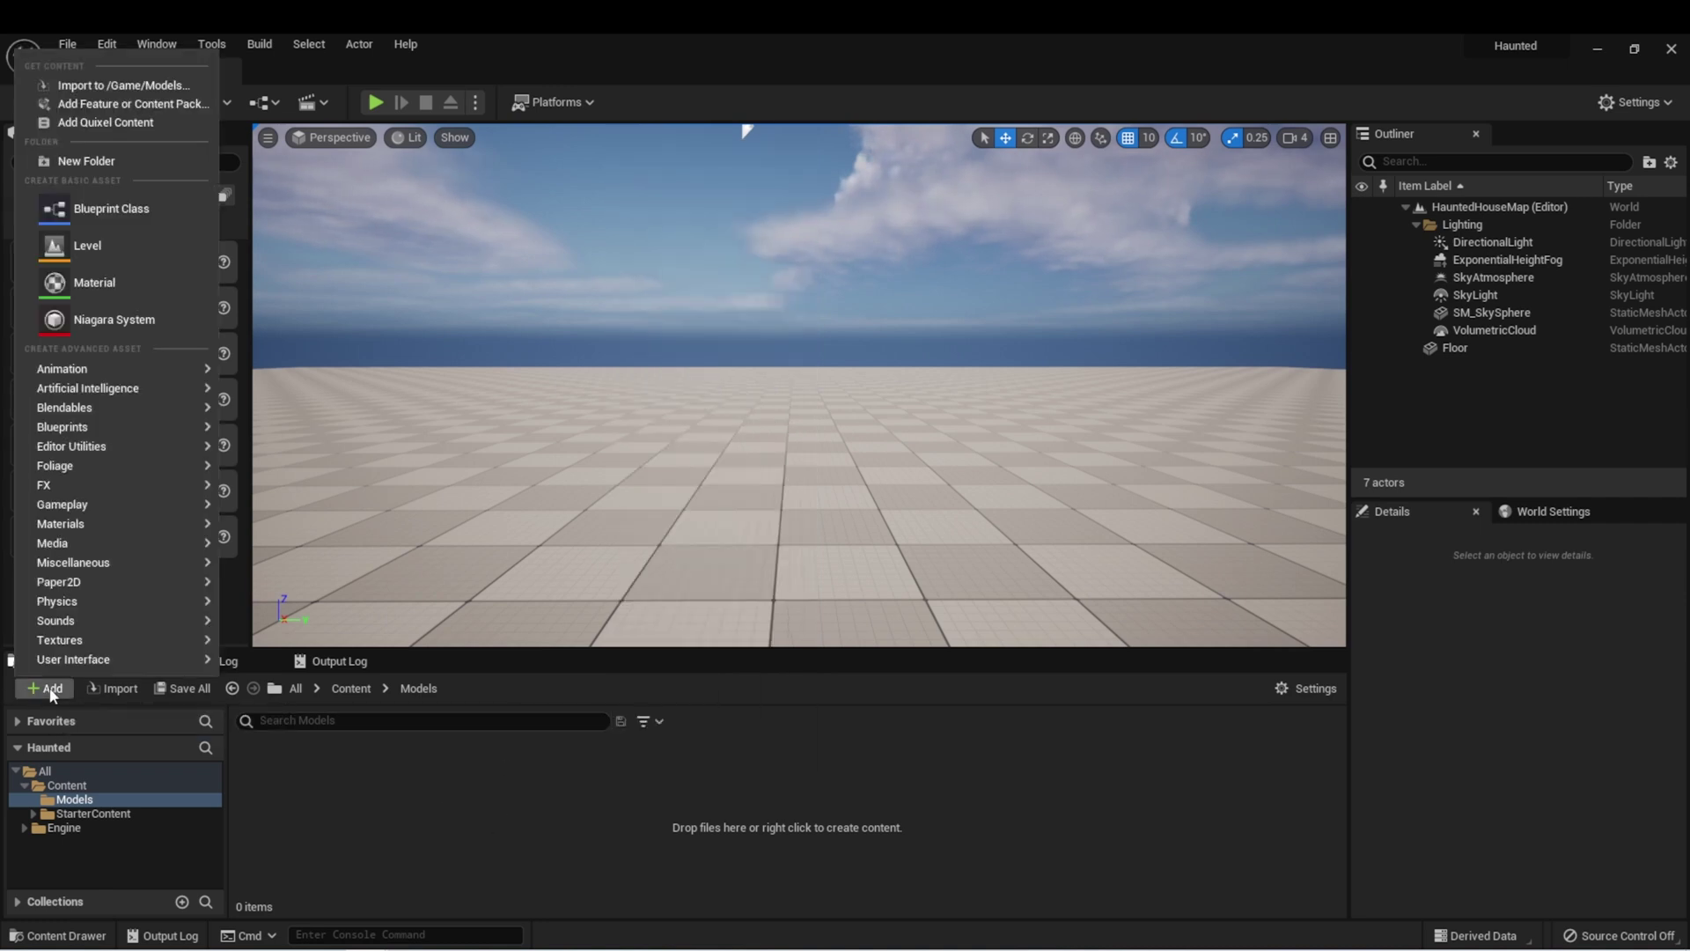
pyautogui.click(130, 84)
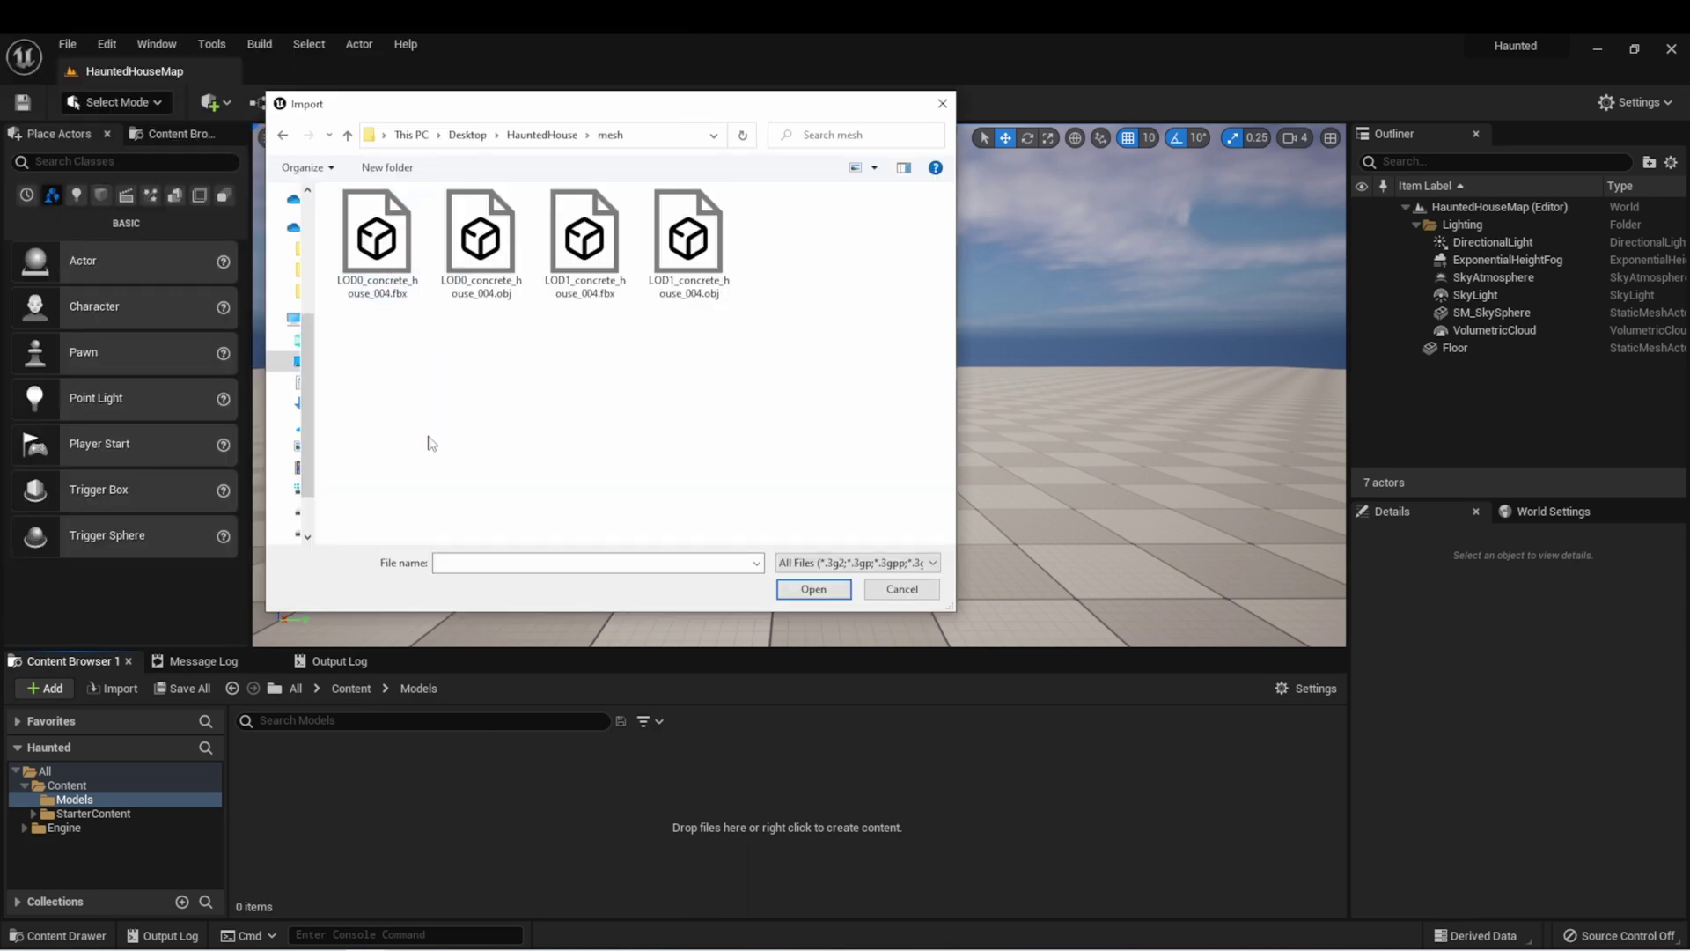
pyautogui.click(379, 242)
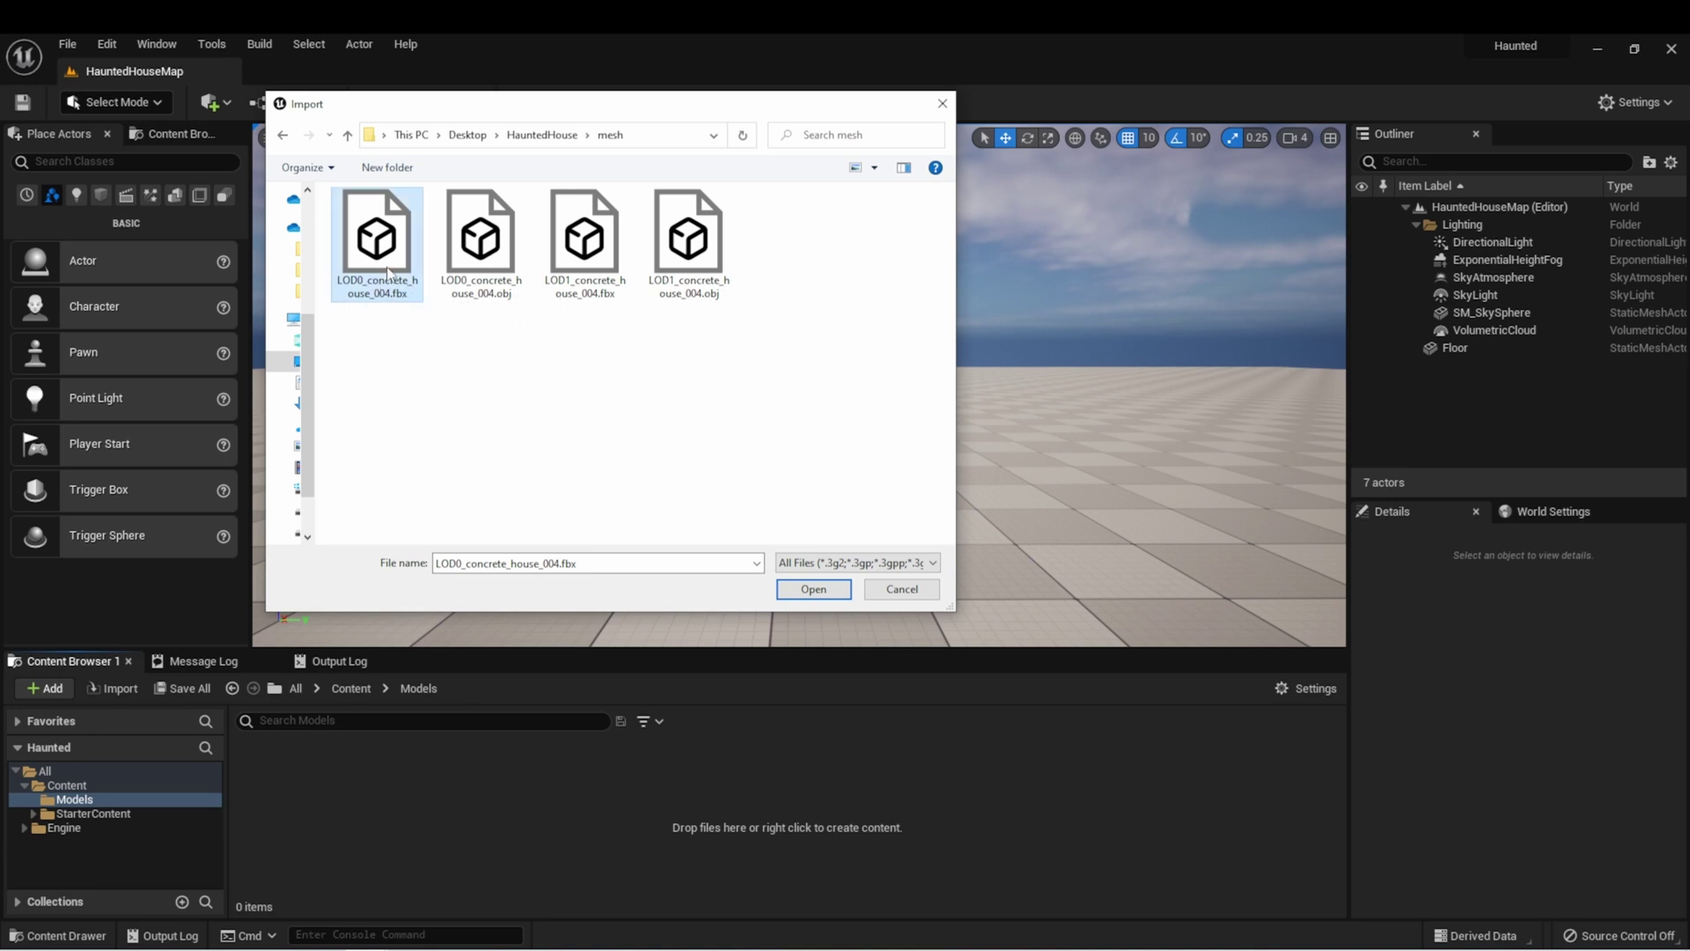
pyautogui.keyDown('ctrl'); pyautogui.click(481, 242); pyautogui.keyUp('ctrl')
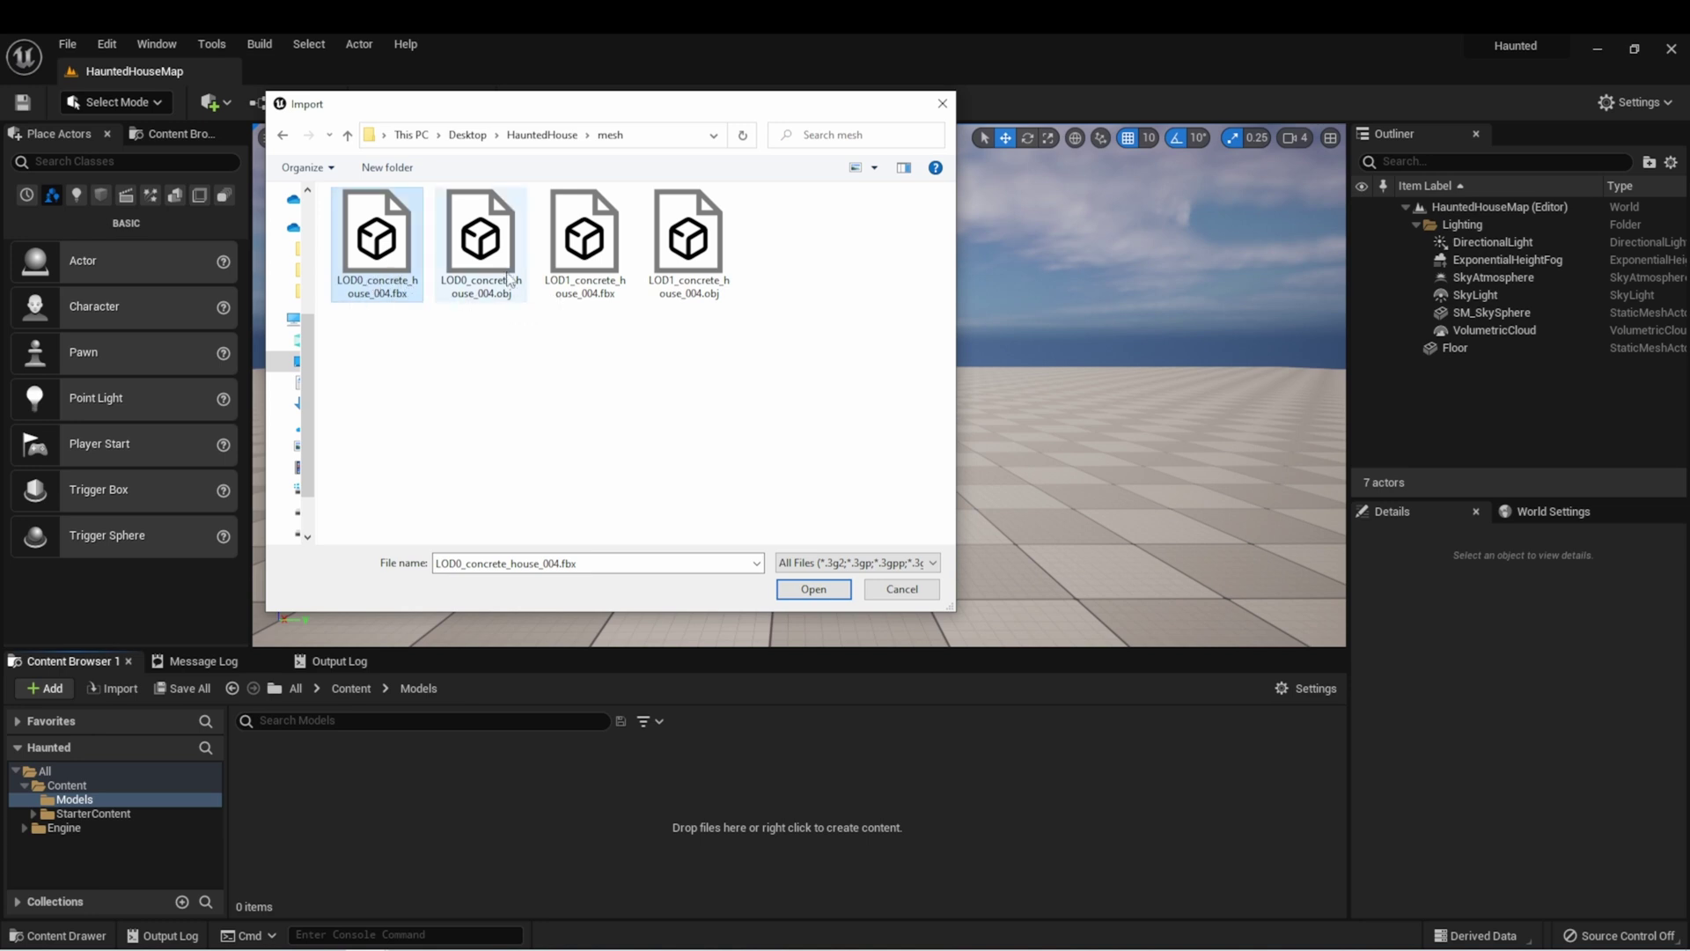
pyautogui.click(814, 593)
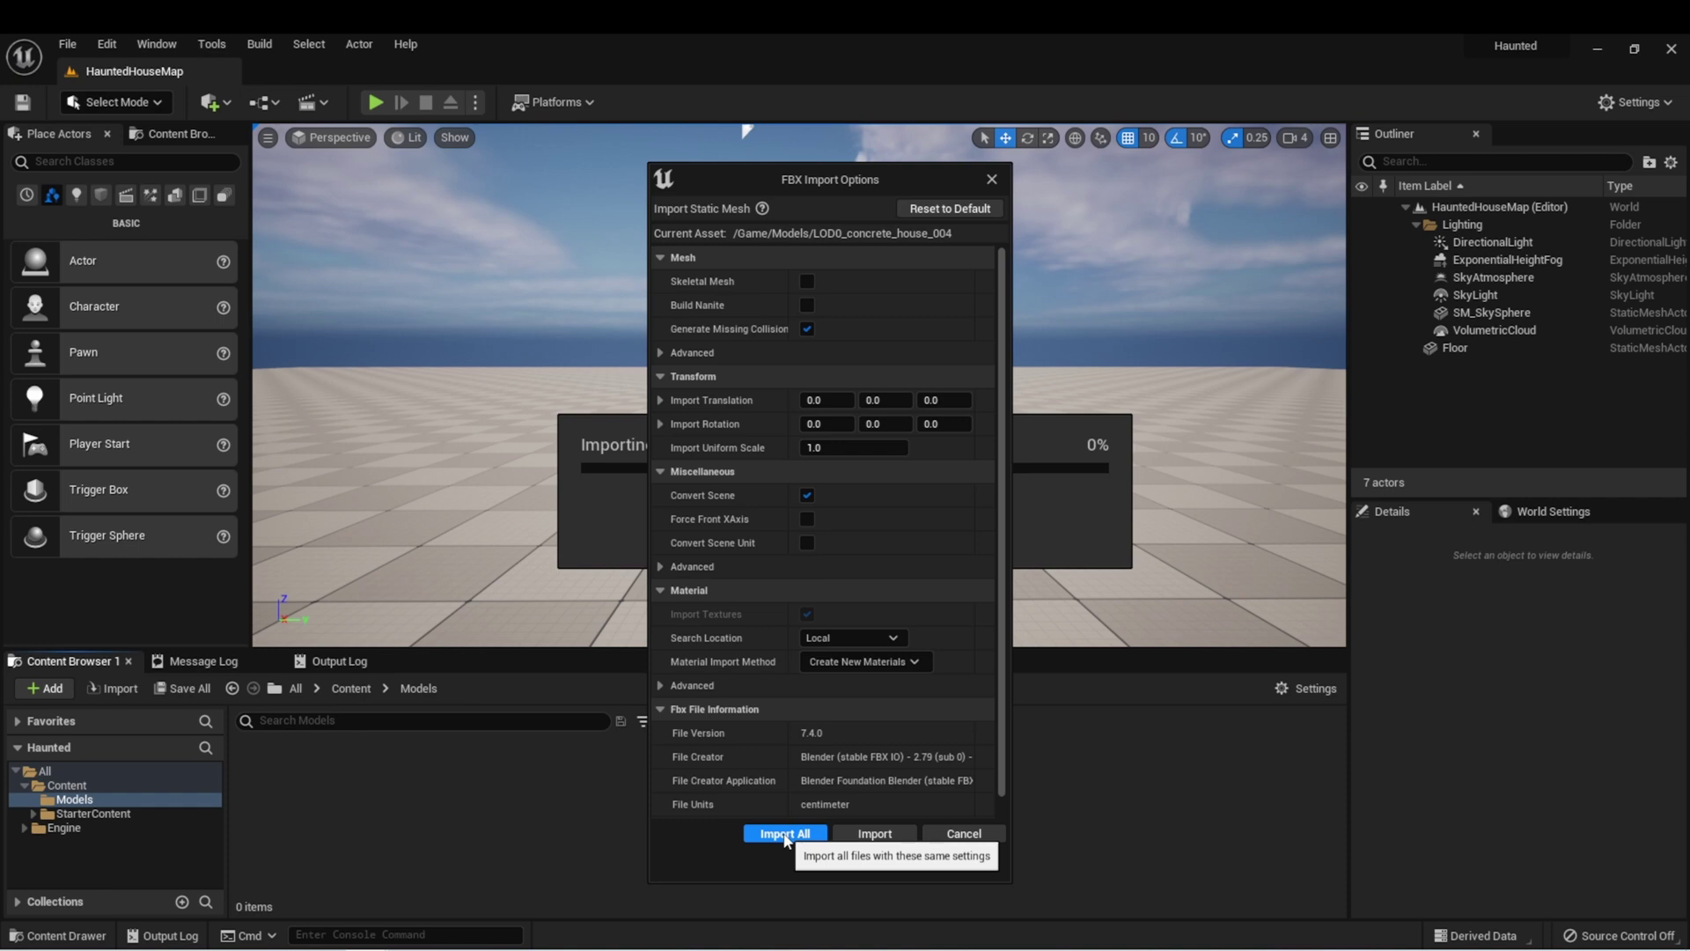
pyautogui.click(779, 832)
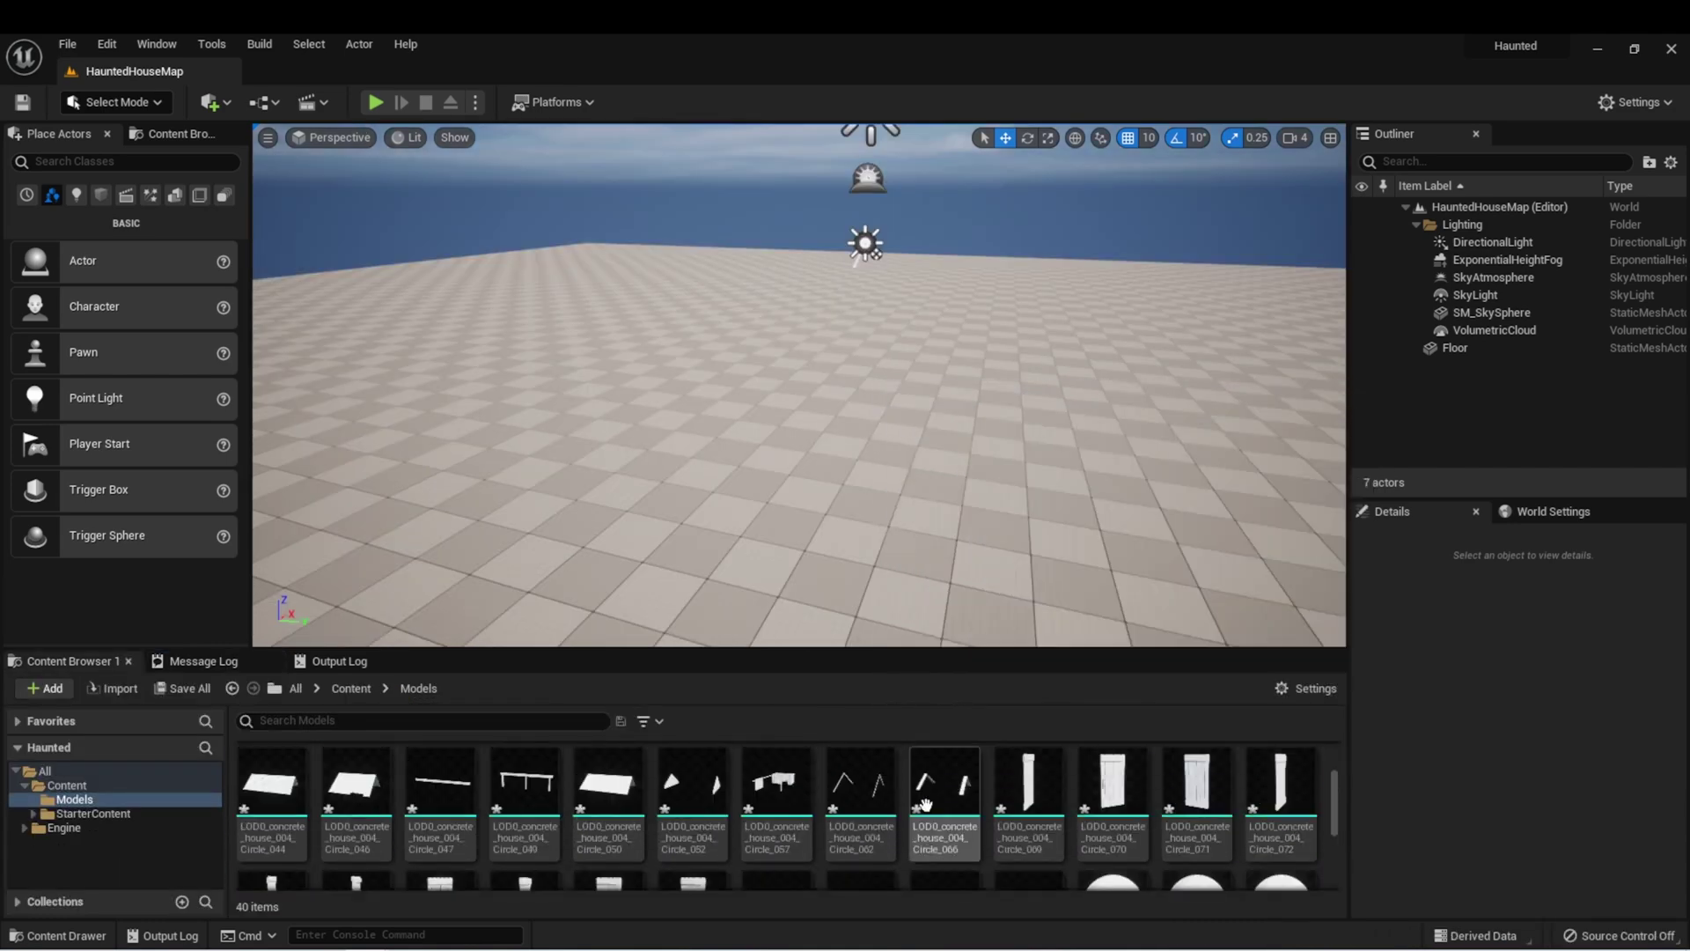
# Examine the imported concrete, redwood and roof materials in the Models folder for duplicates with the _002 suffix
pyautogui.scroll(-3, 1129, 840)
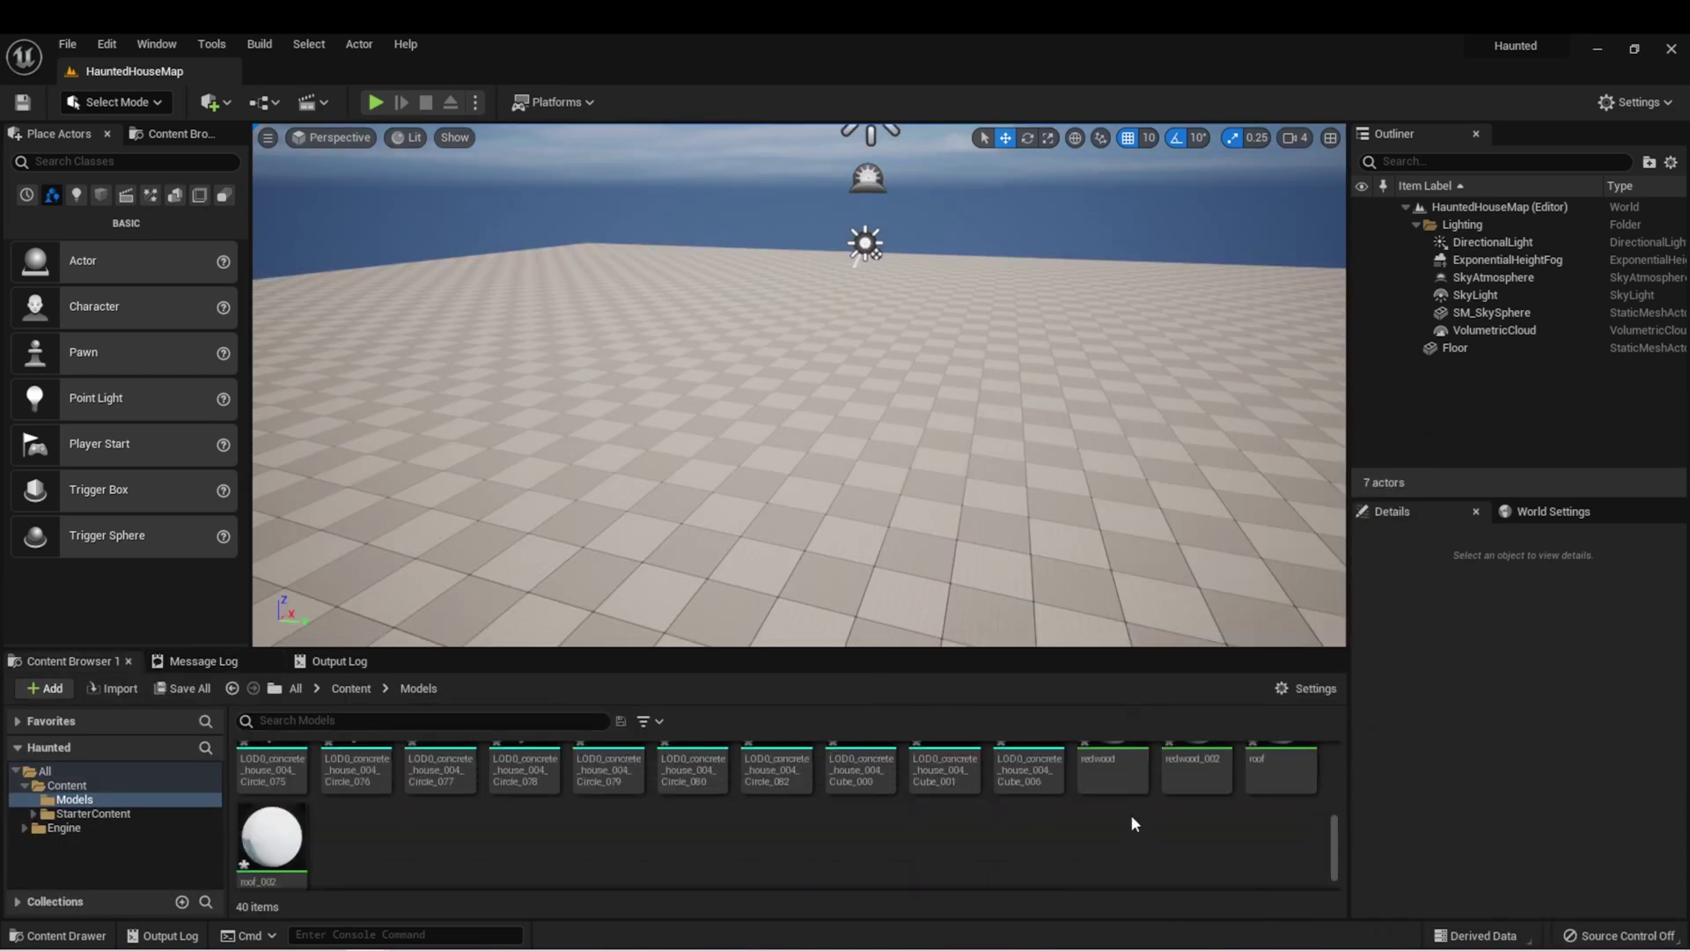
pyautogui.click(1127, 827)
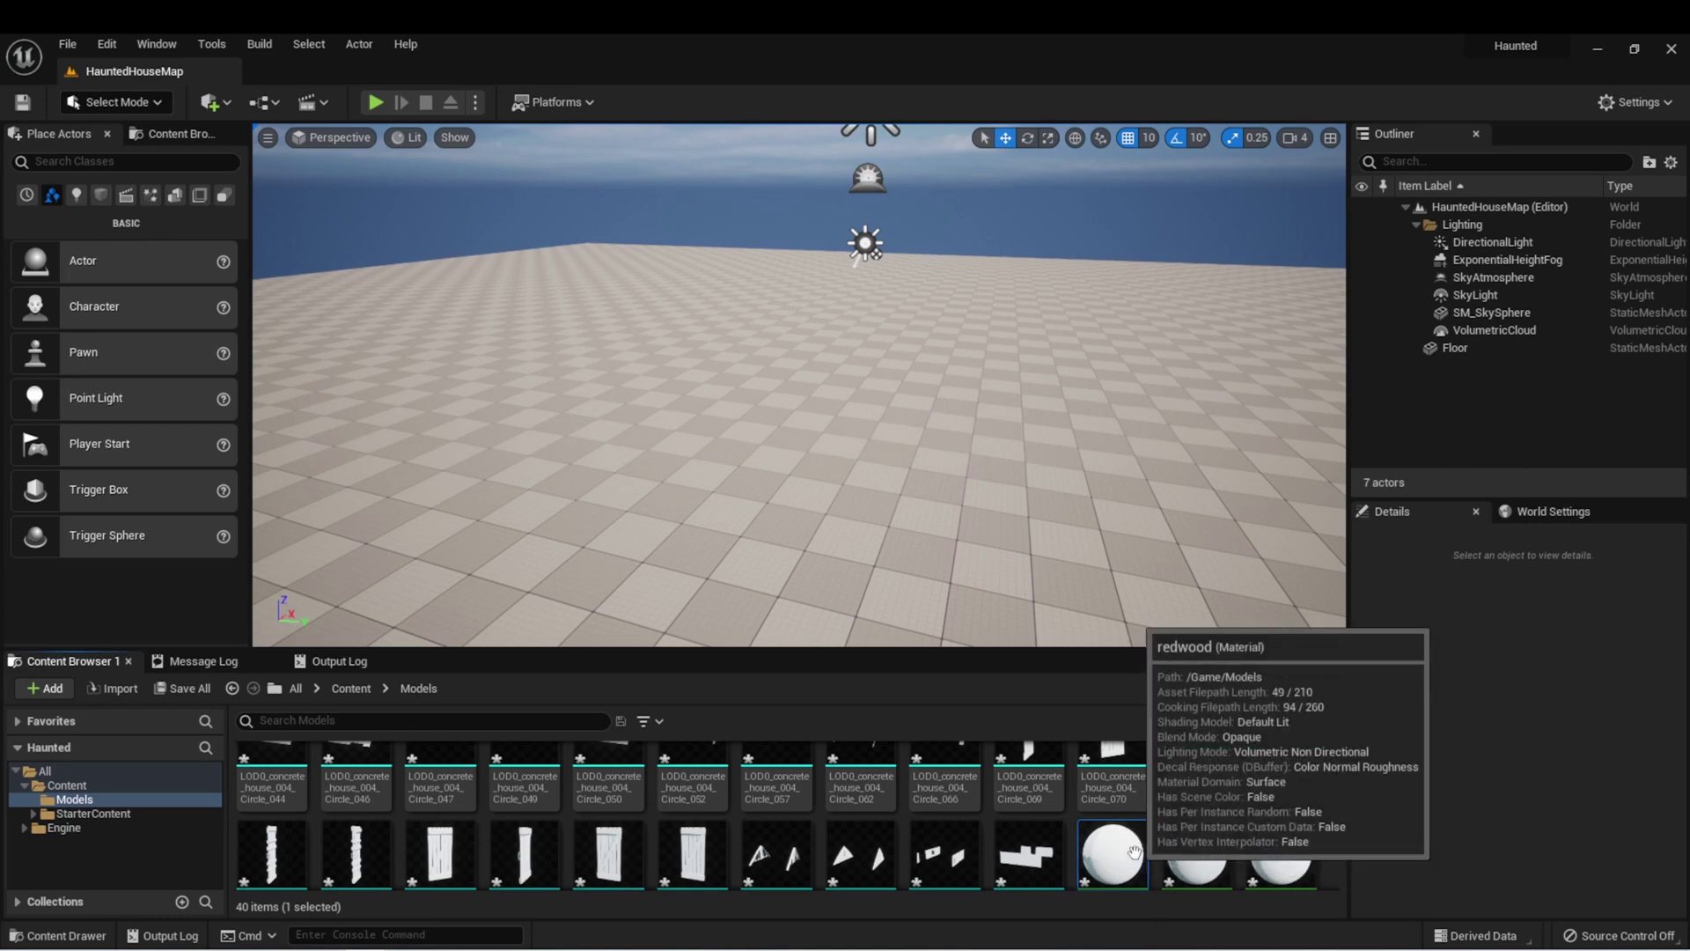
pyautogui.scroll(-2, 1233, 810)
pyautogui.scroll(8, 1232, 810)
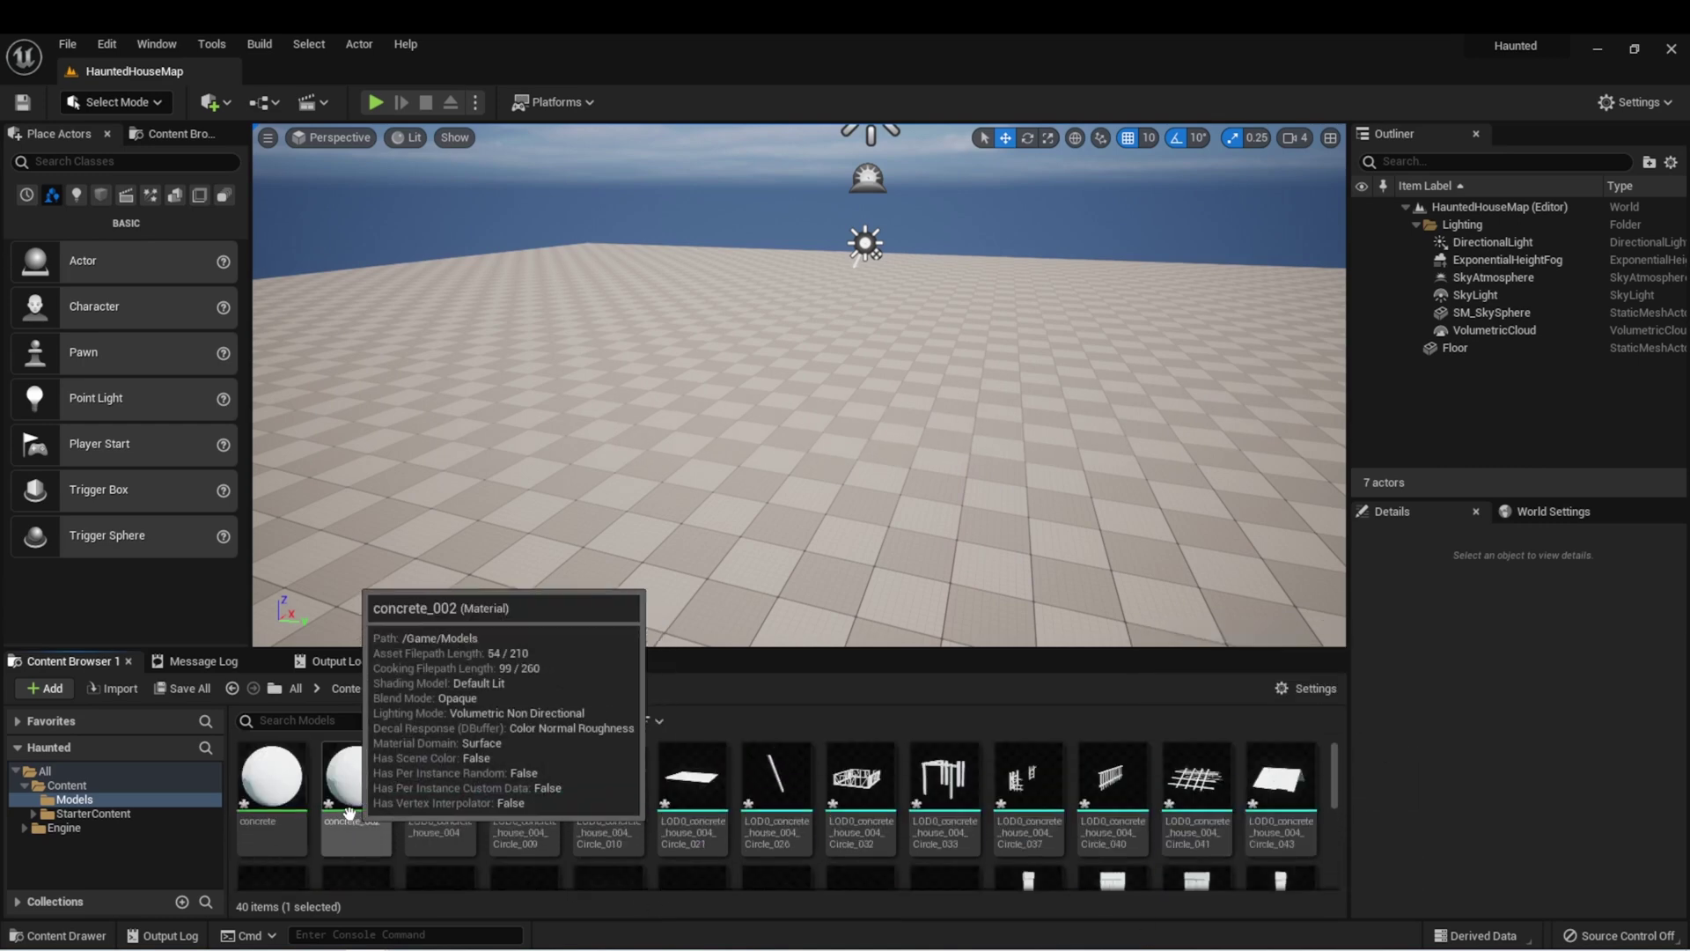
pyautogui.click(263, 768)
pyautogui.click(354, 779)
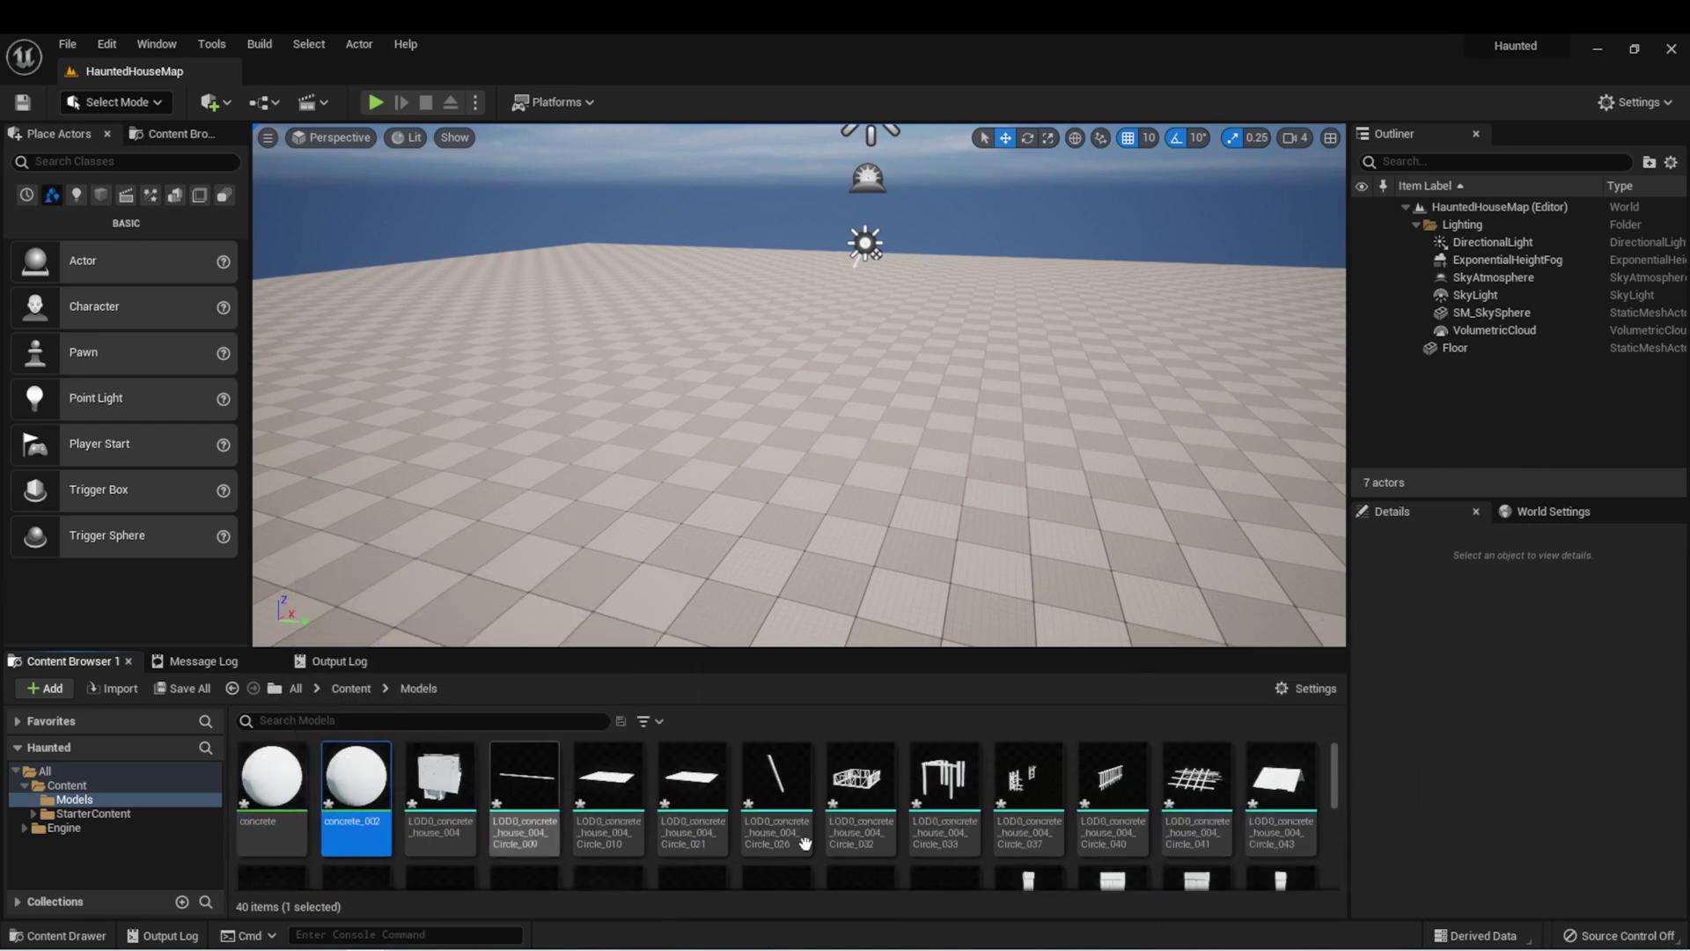
pyautogui.scroll(-3, 1176, 824)
pyautogui.scroll(-2, 1177, 825)
pyautogui.click(1111, 770)
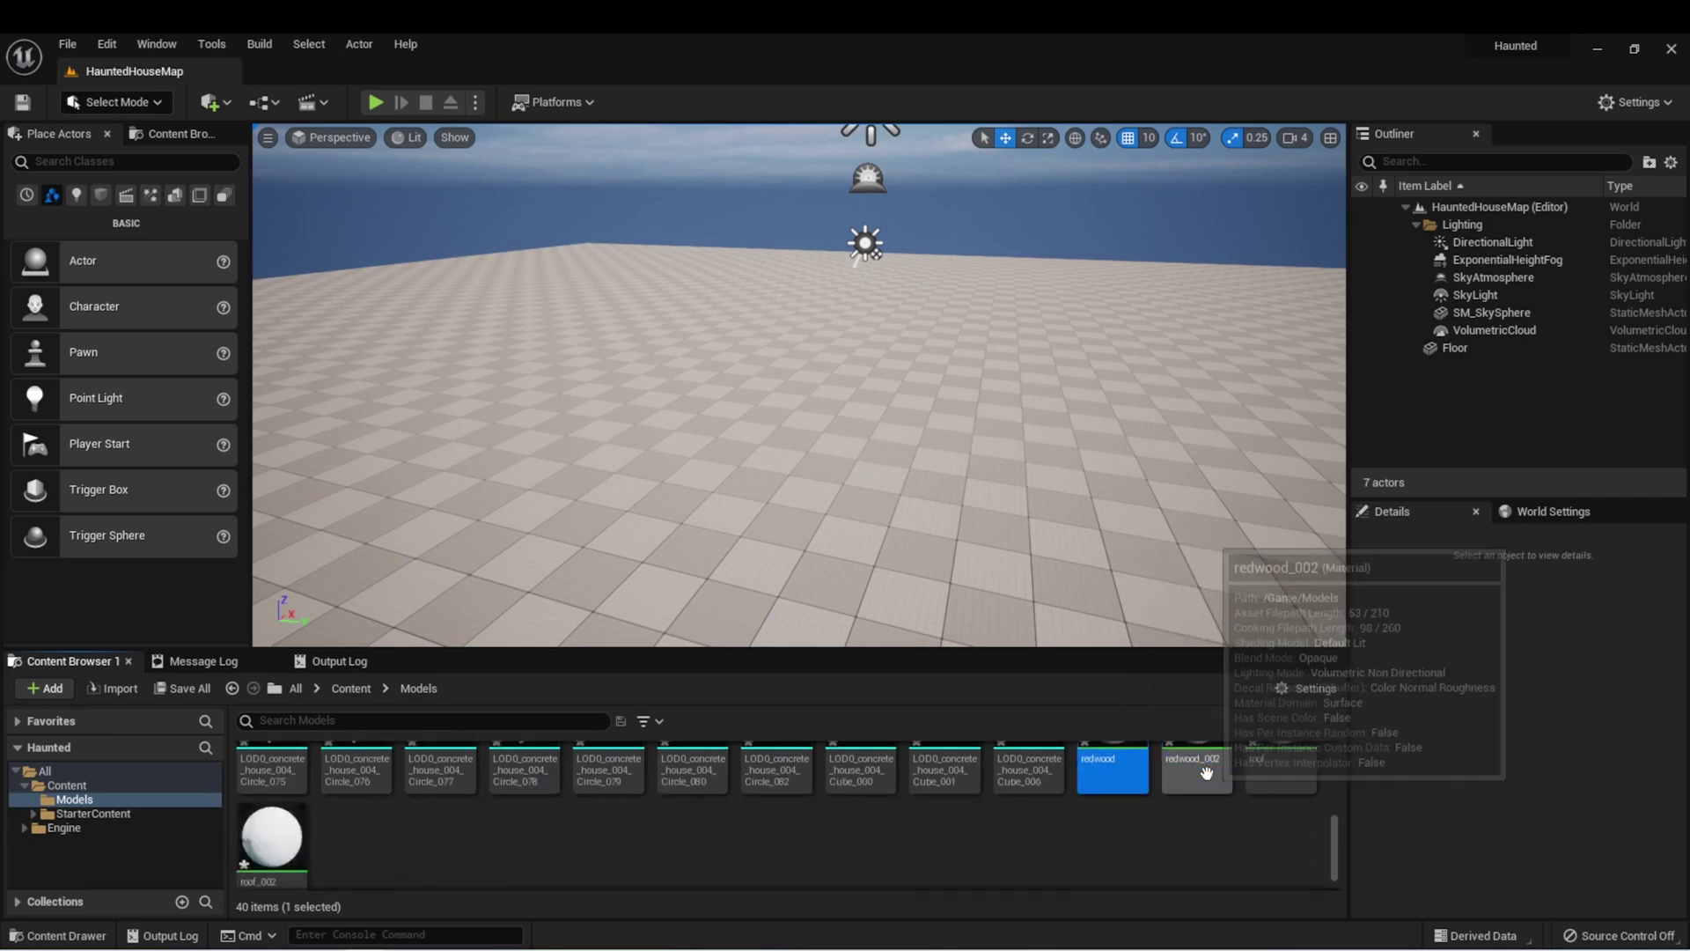
pyautogui.click(1197, 770)
pyautogui.click(1296, 773)
# Force delete the duplicate materials roof_002, redwood_002 and concrete_002 from the Models folder
pyautogui.click(273, 838)
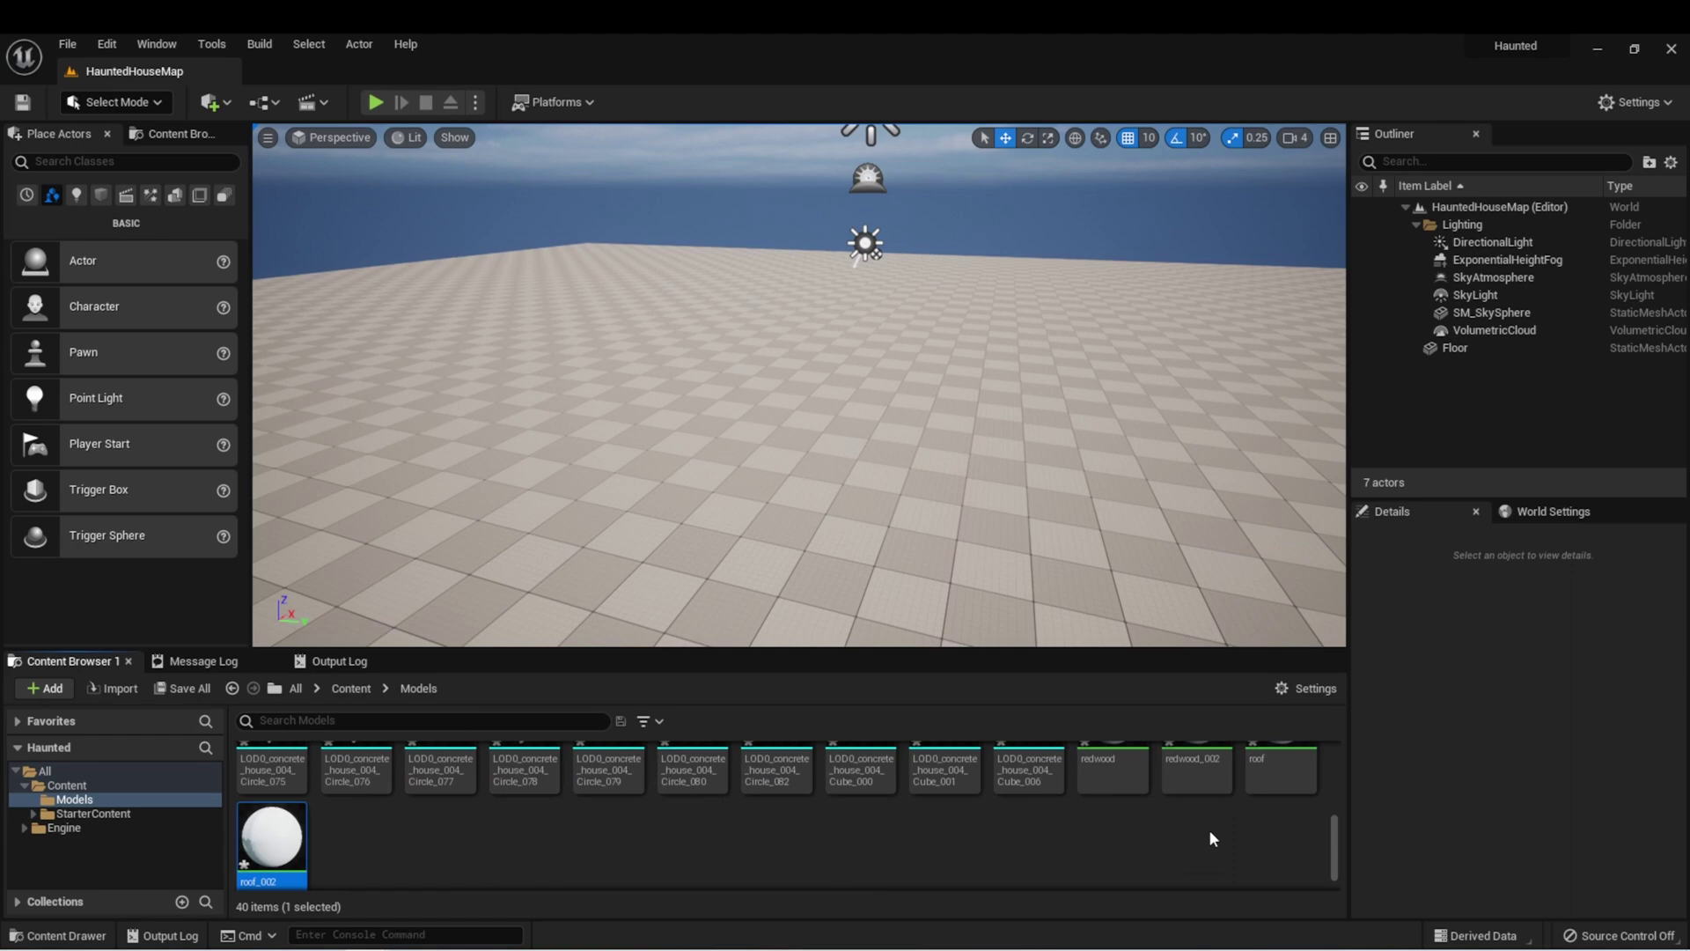
pyautogui.keyDown('ctrl'); pyautogui.click(1197, 768); pyautogui.keyUp('ctrl')
pyautogui.scroll(2, 792, 810)
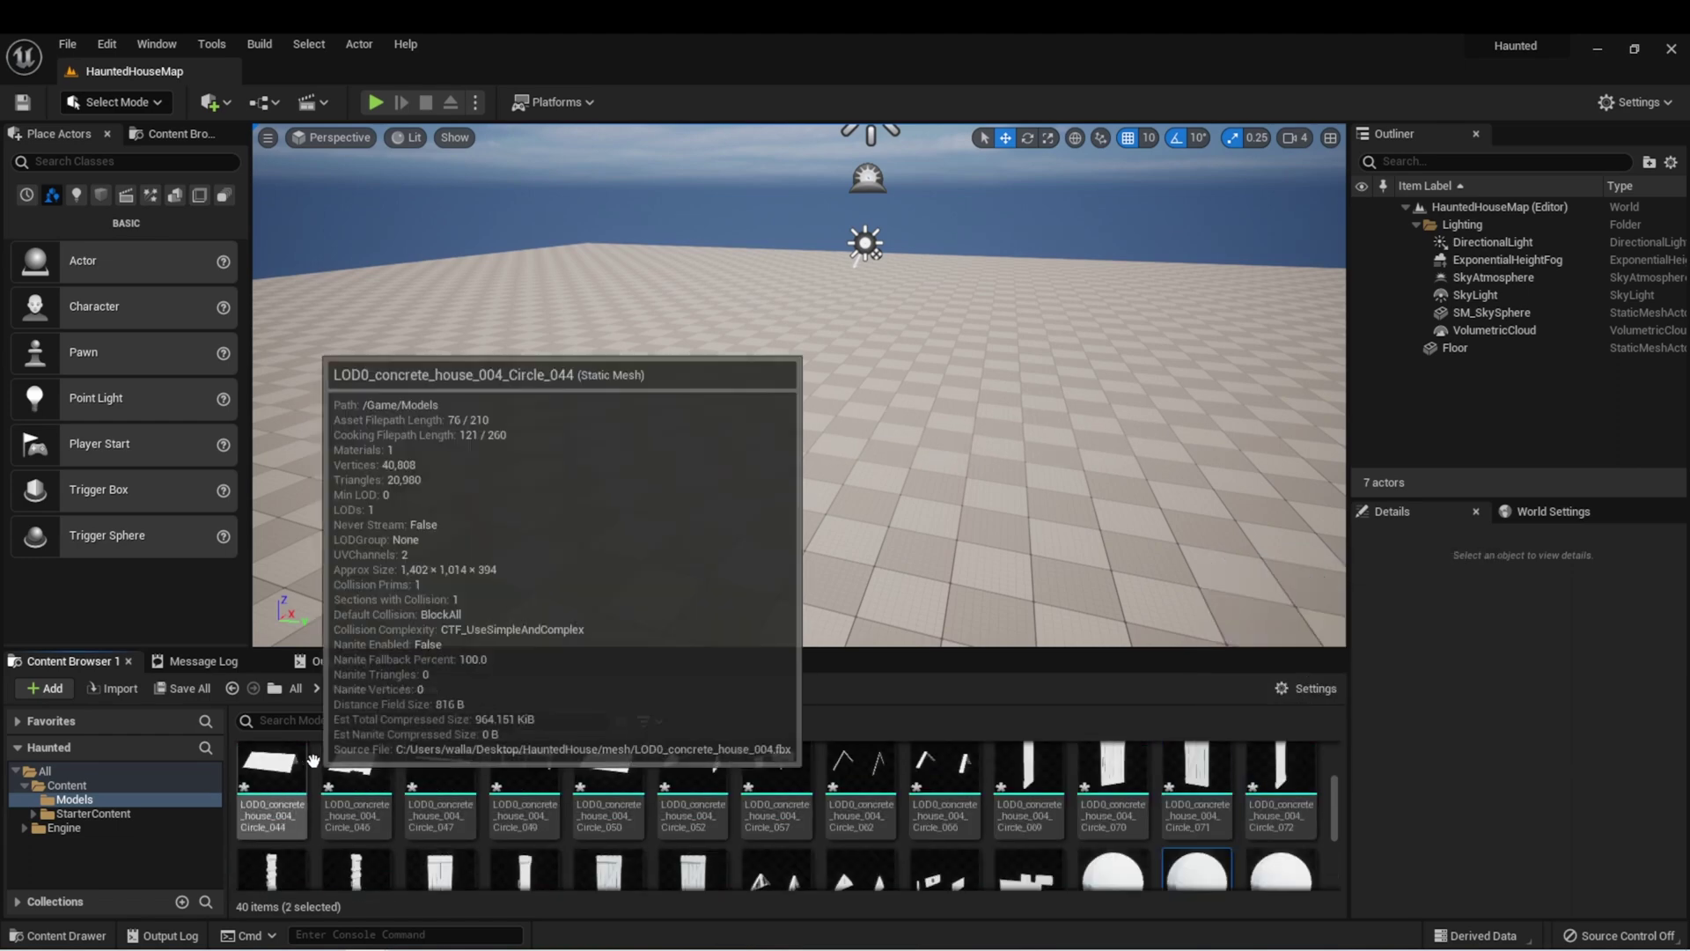
pyautogui.scroll(2, 313, 766)
pyautogui.keyDown('ctrl'); pyautogui.click(355, 780); pyautogui.keyUp('ctrl')
pyautogui.press('Delete')
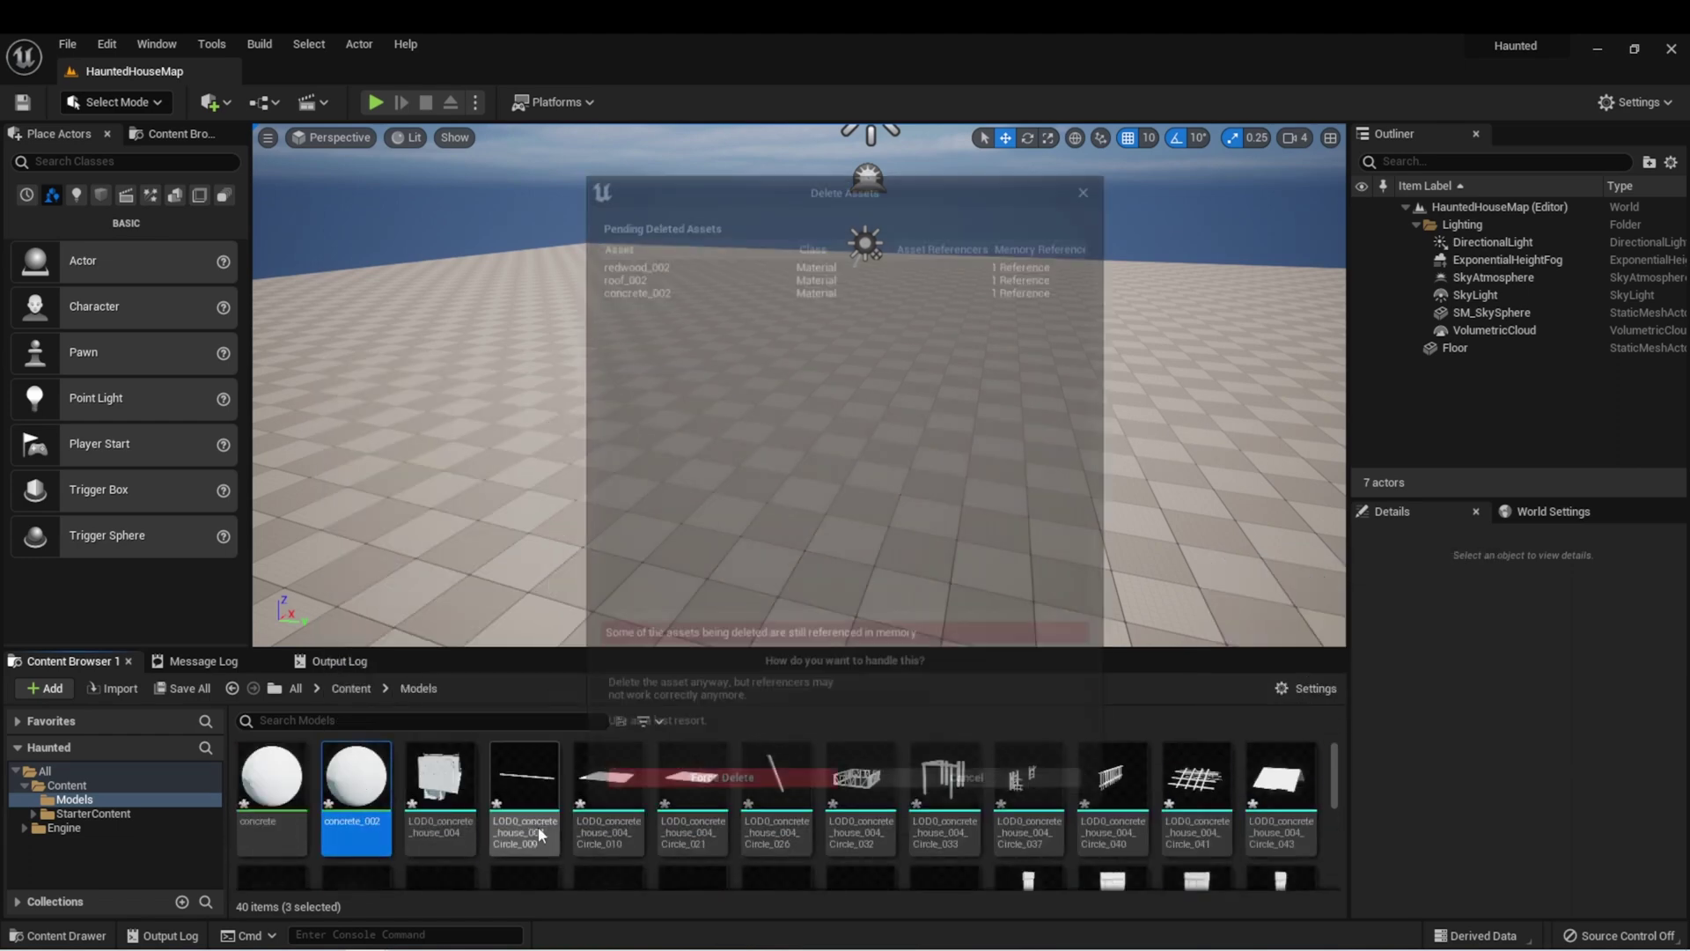
pyautogui.click(738, 784)
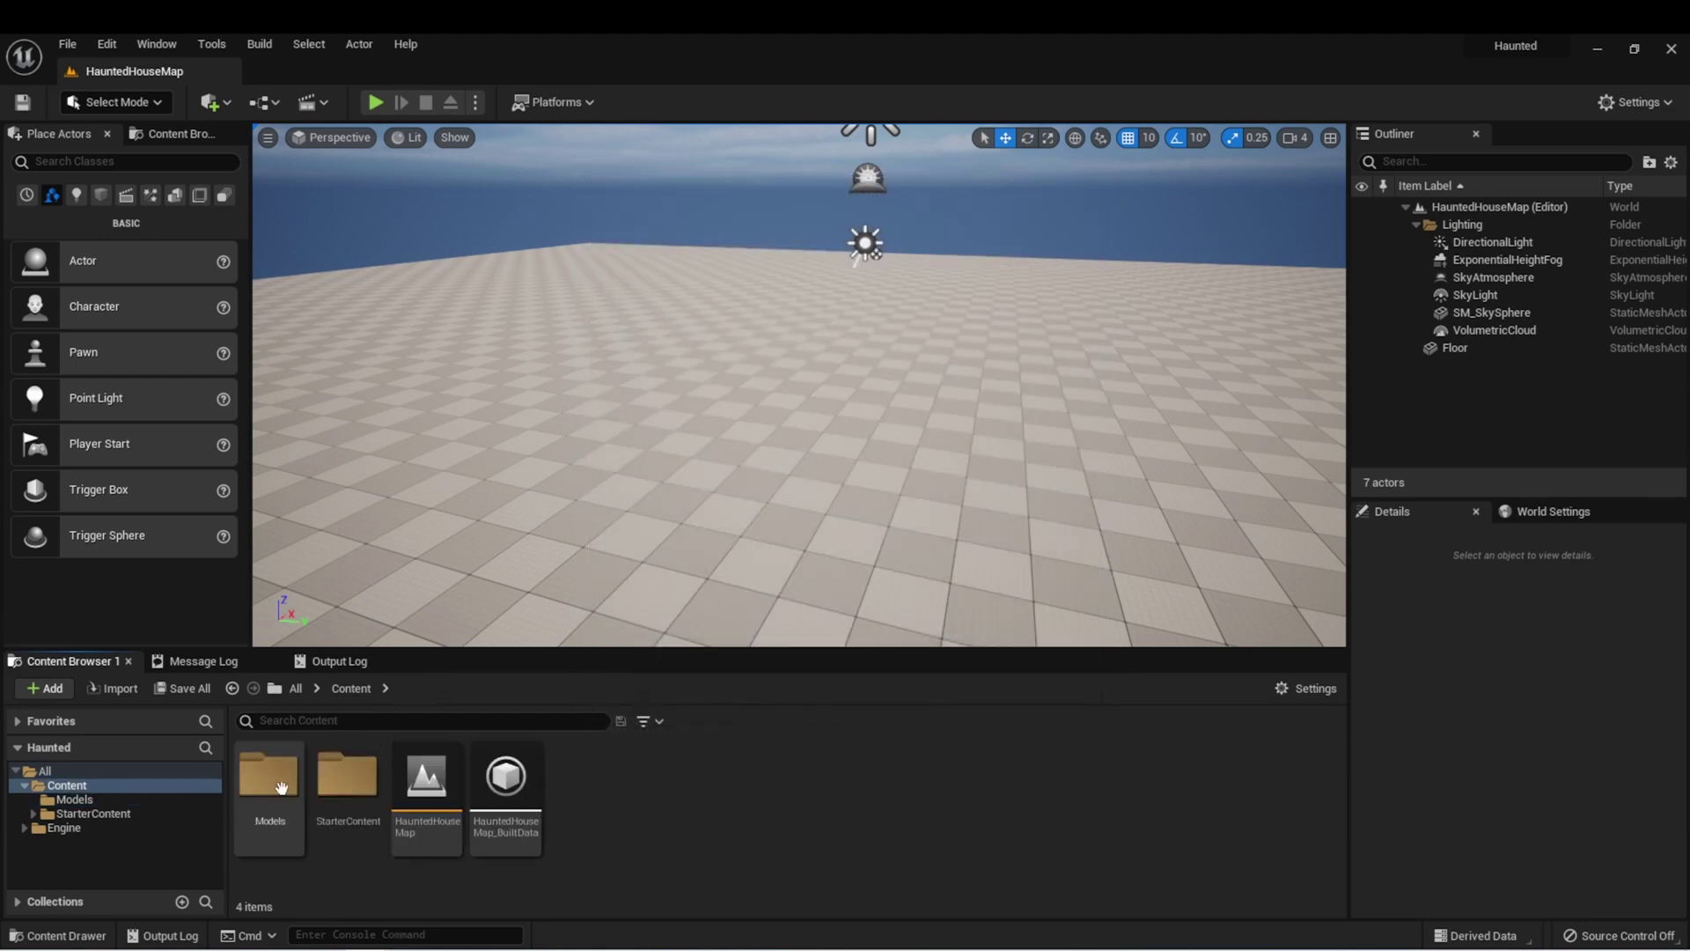
# Create a folder named Textures in the project's Content folder
pyautogui.rightClick(675, 797)
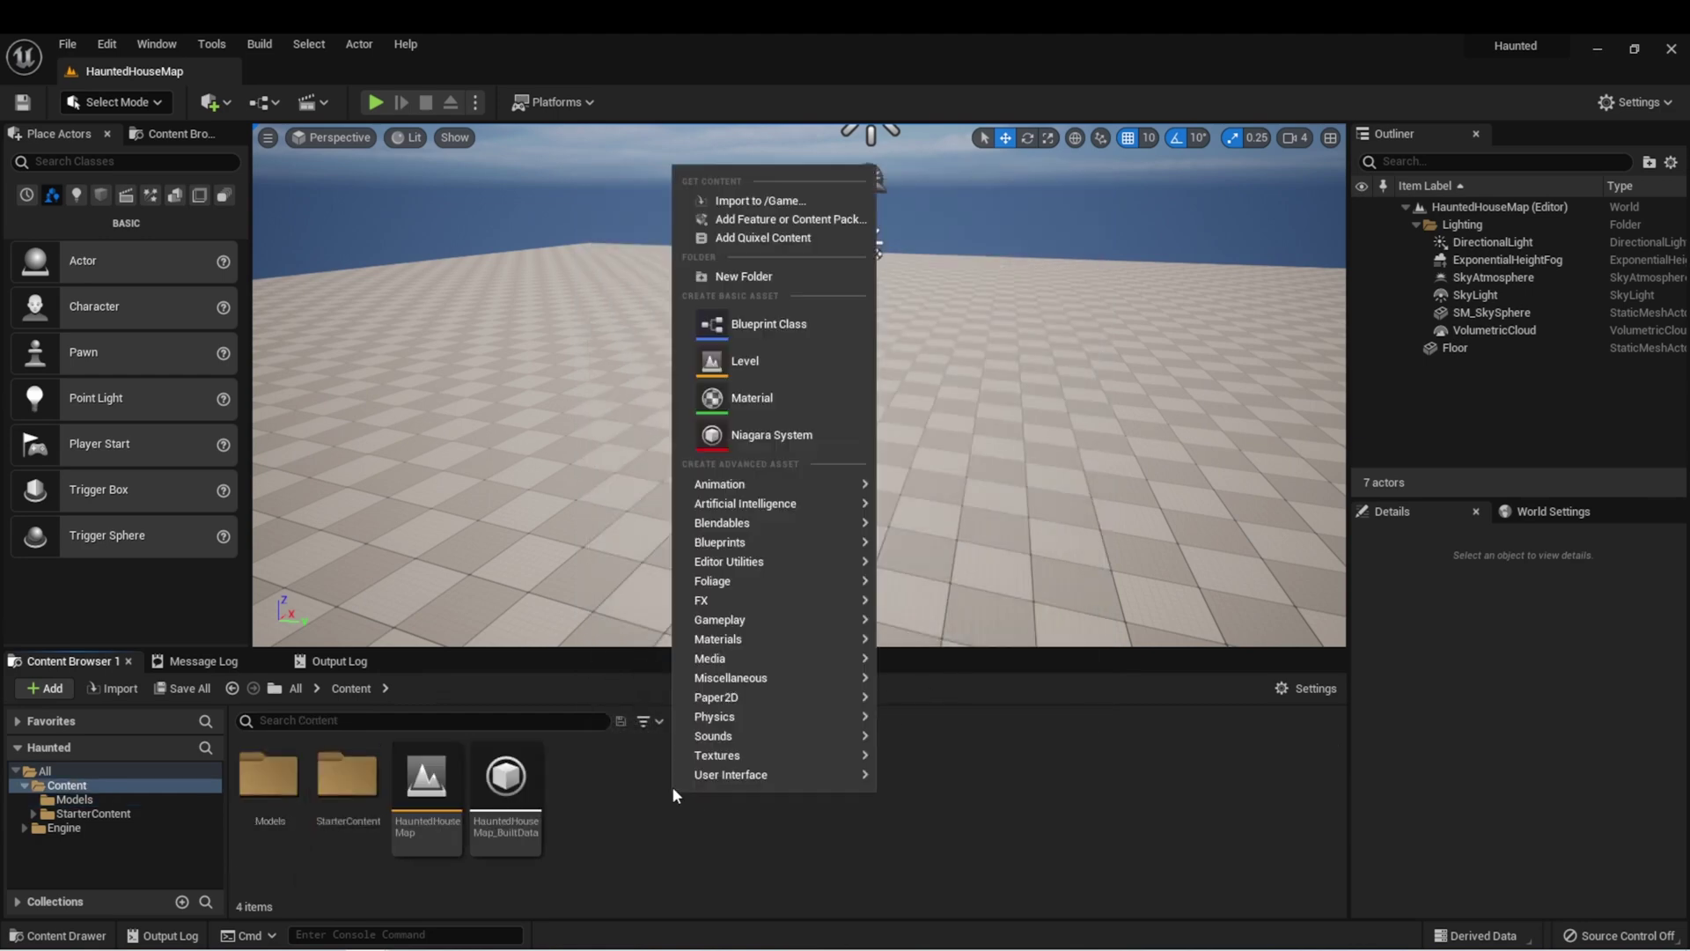
pyautogui.click(766, 275)
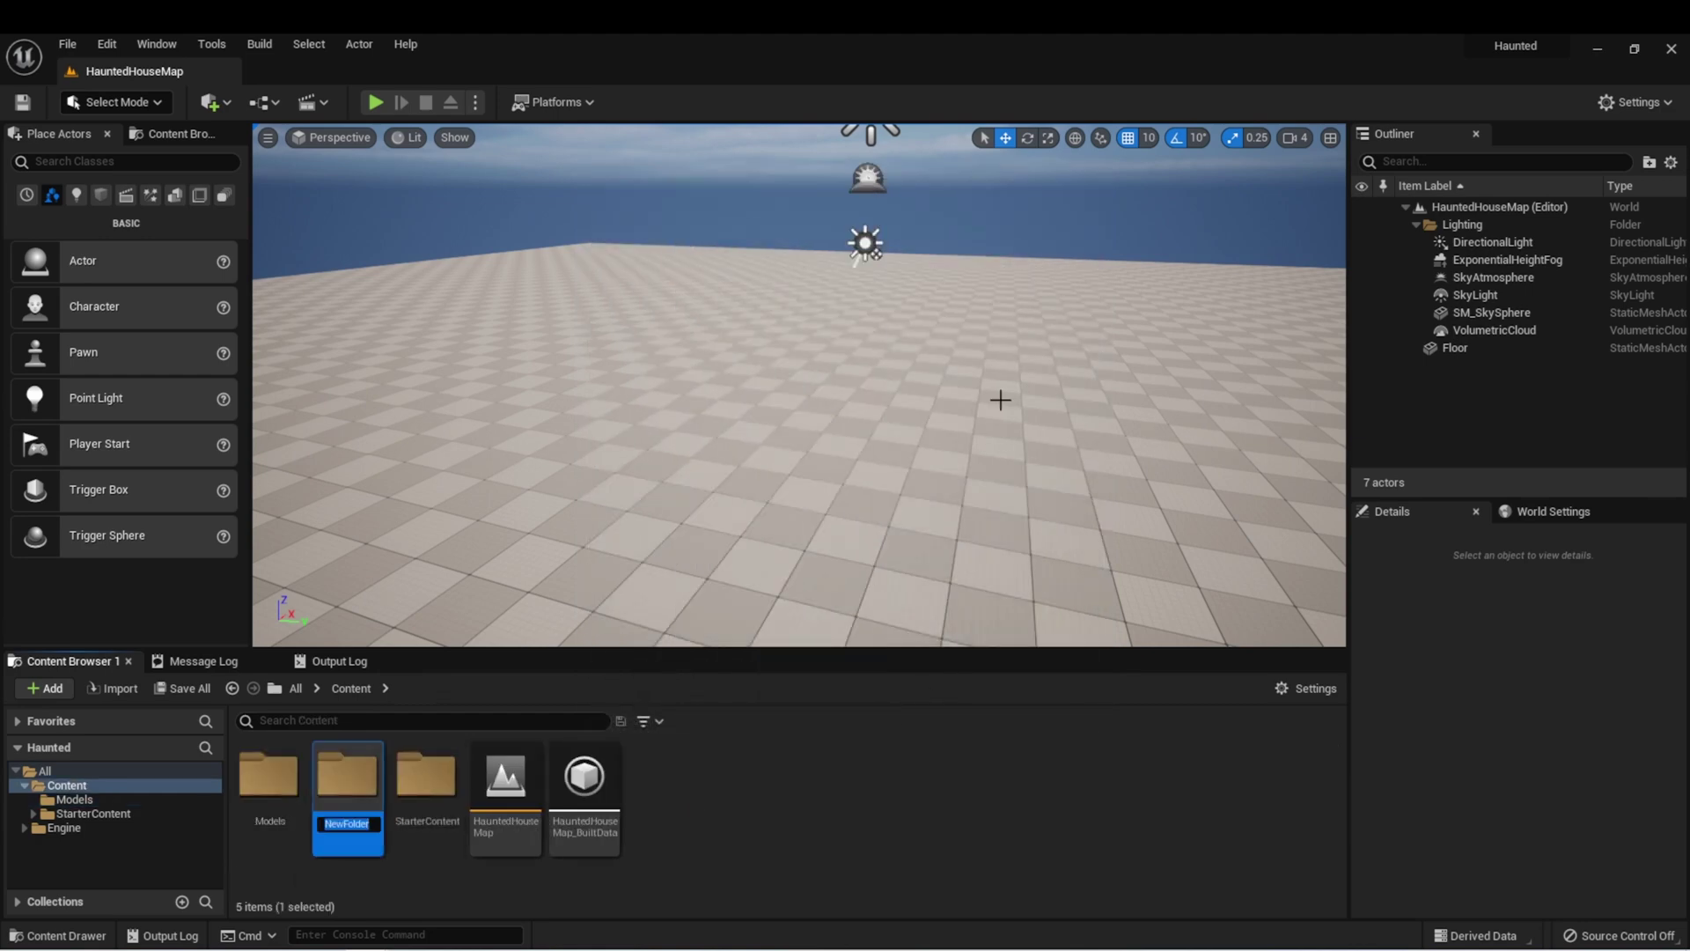
pyautogui.write('Textures')
pyautogui.press('Return')
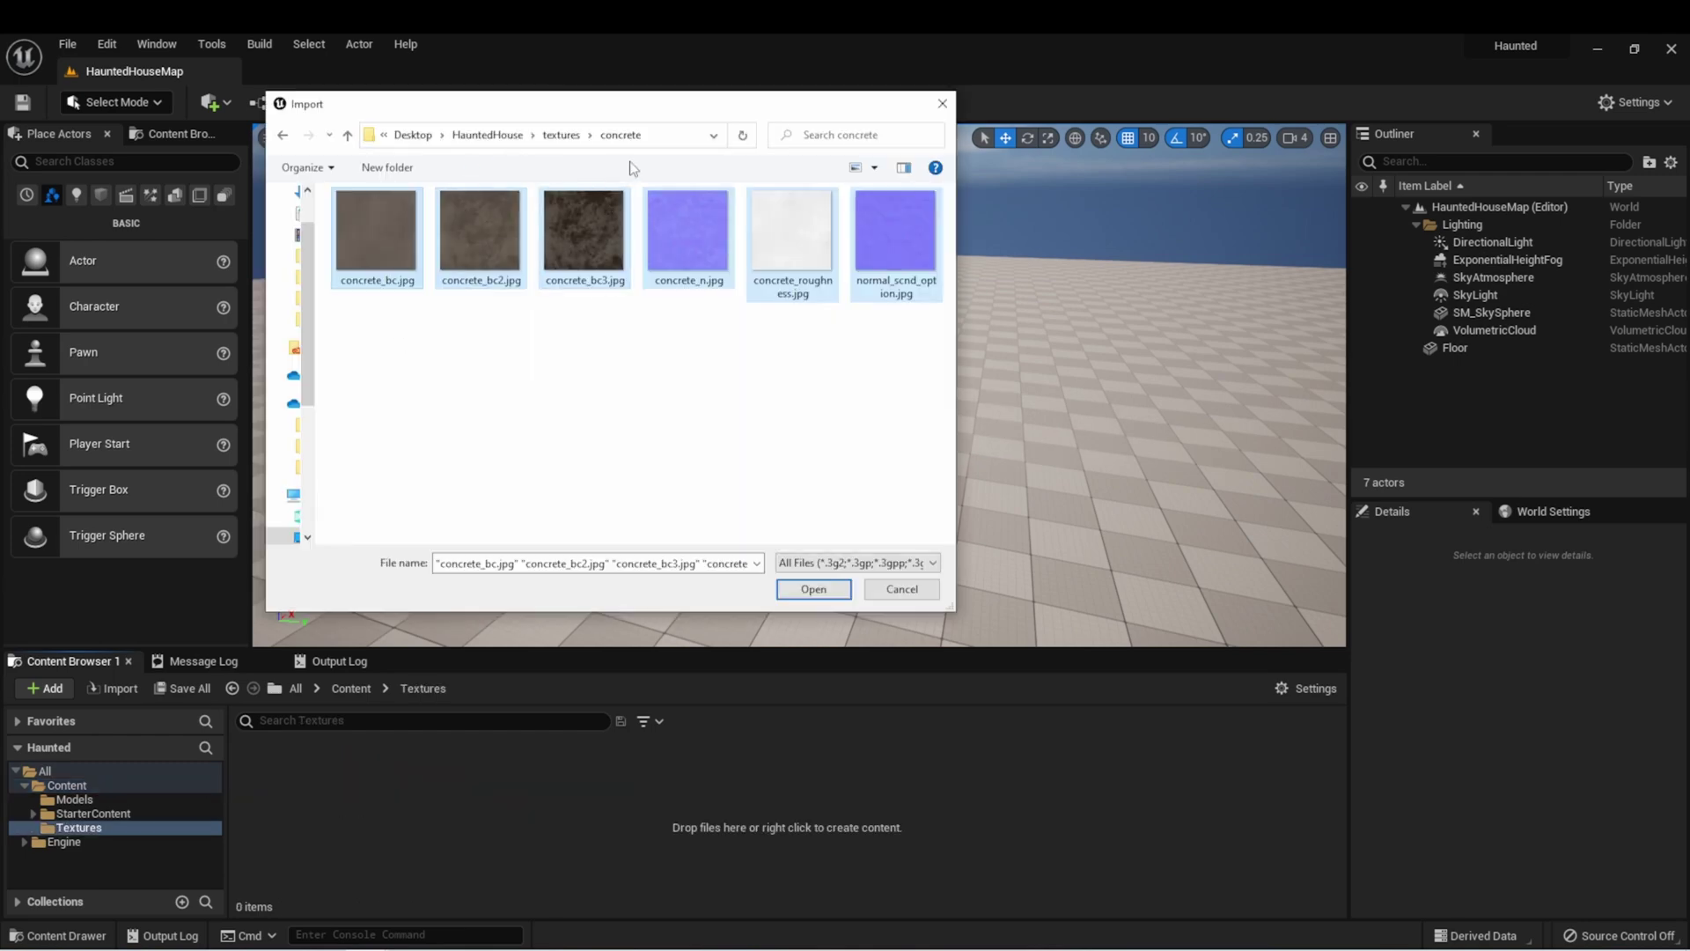
# Import all images from HauntedHouse's concrete texture folder and move them into the Concrete subfolder of Textures
pyautogui.click(812, 589)
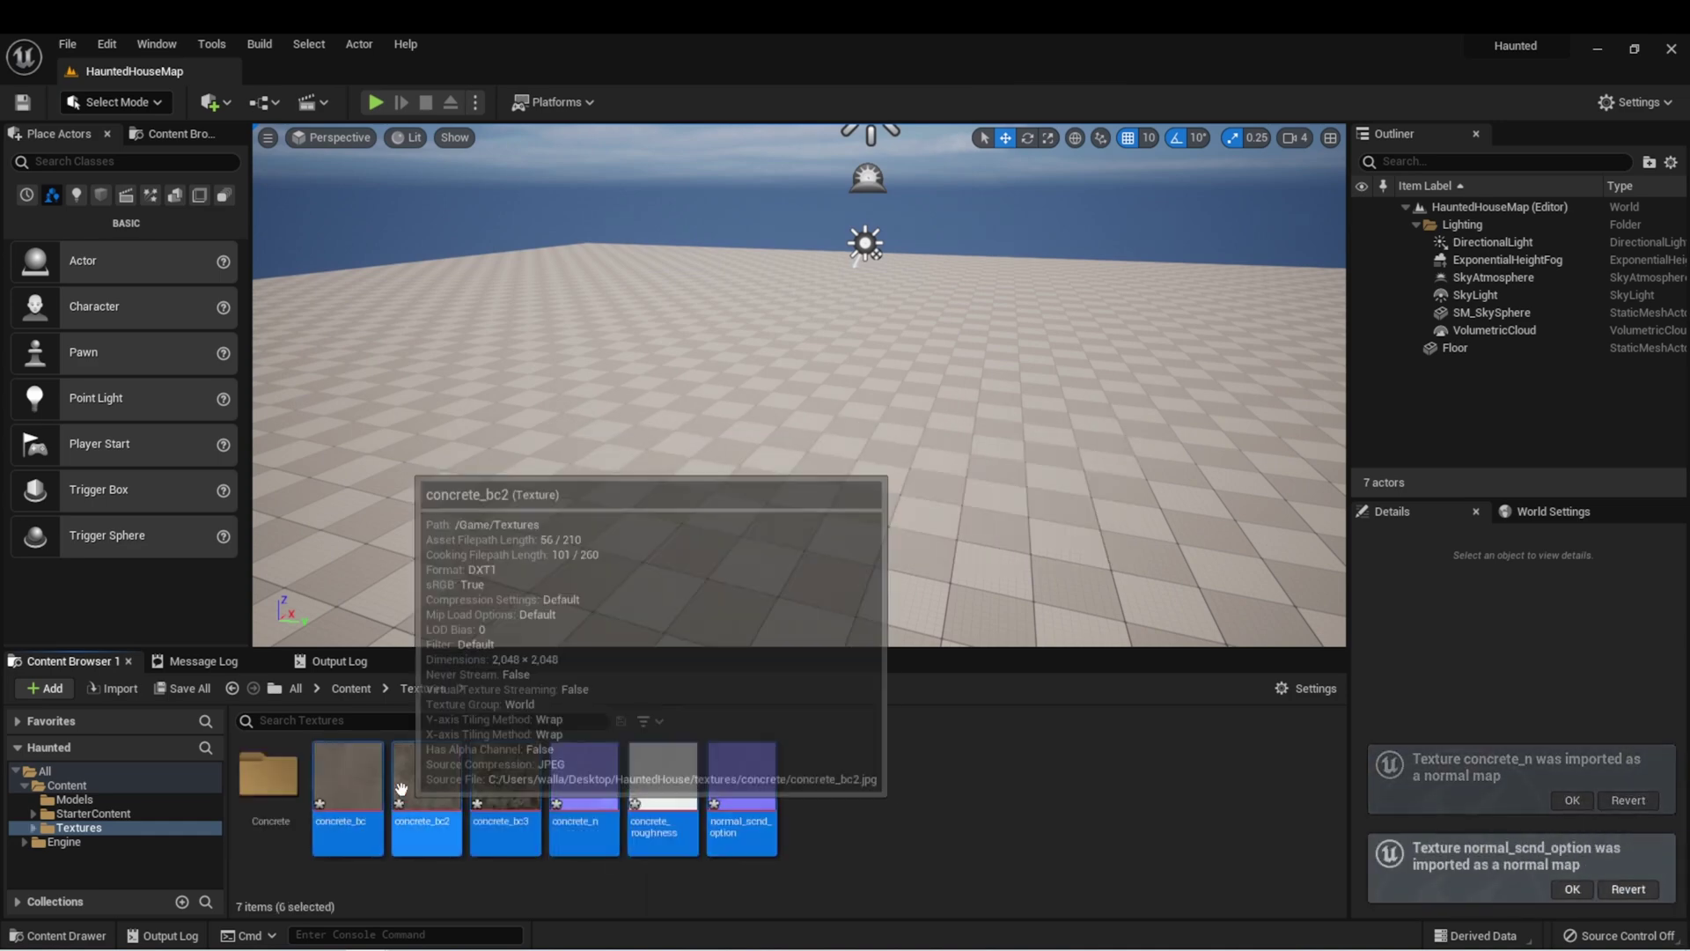
pyautogui.moveTo(400, 786); pyautogui.dragTo(275, 805)
pyautogui.click(303, 819)
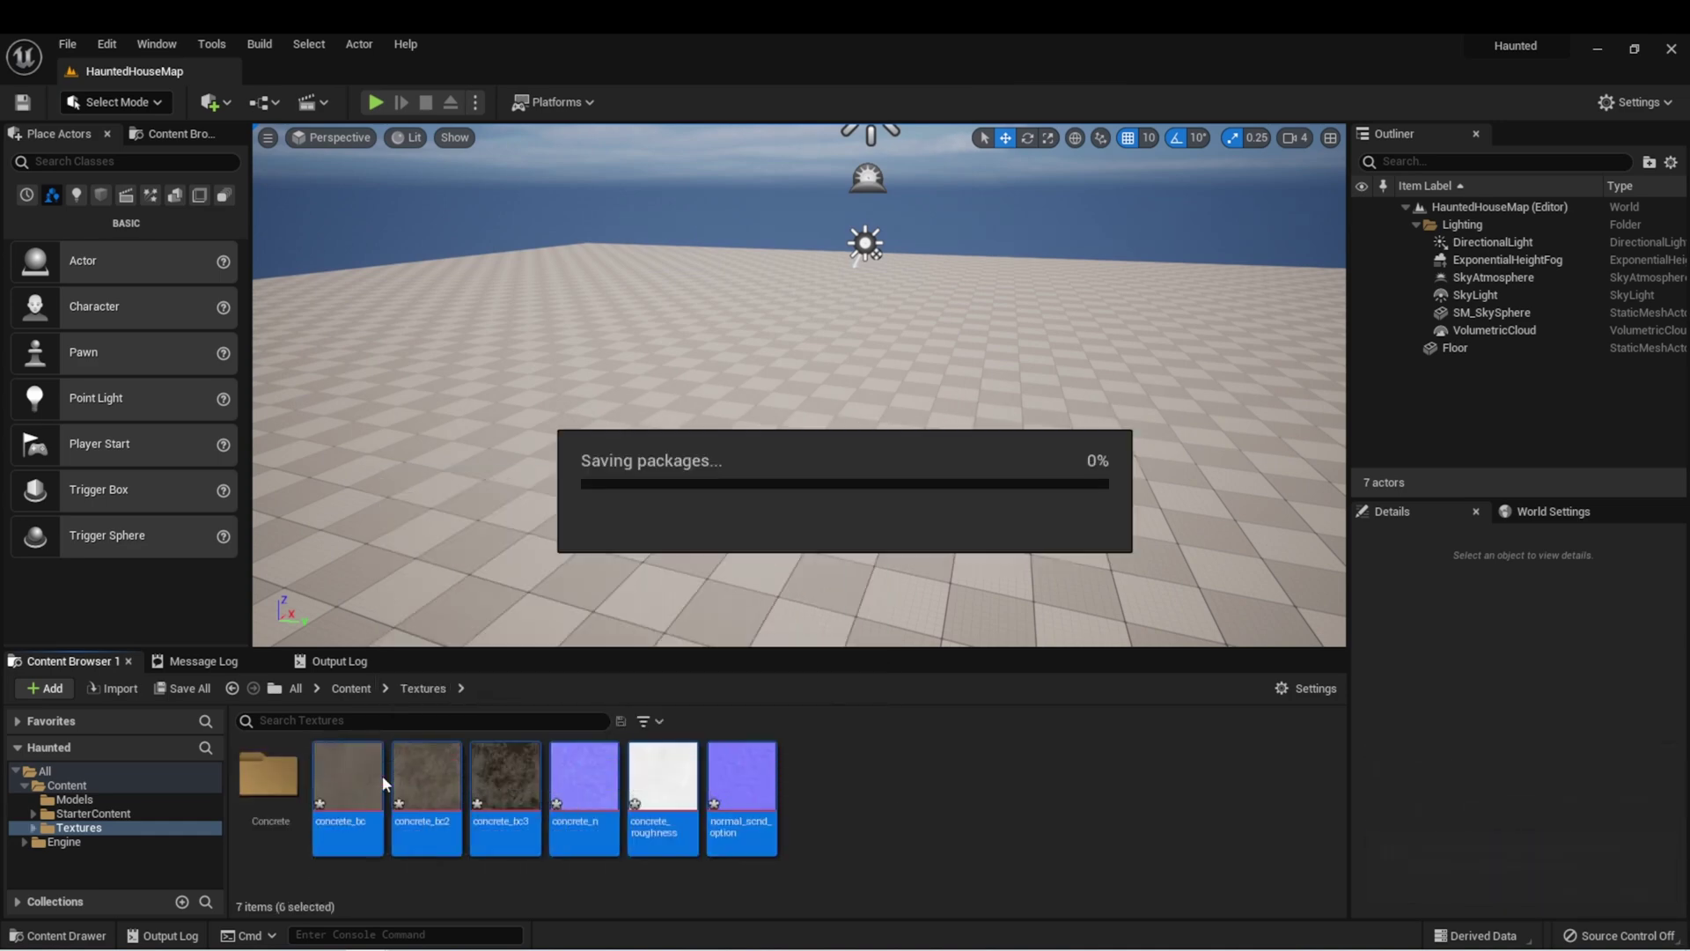
# Import all the roof texture images into the Textures folder
pyautogui.rightClick(472, 811)
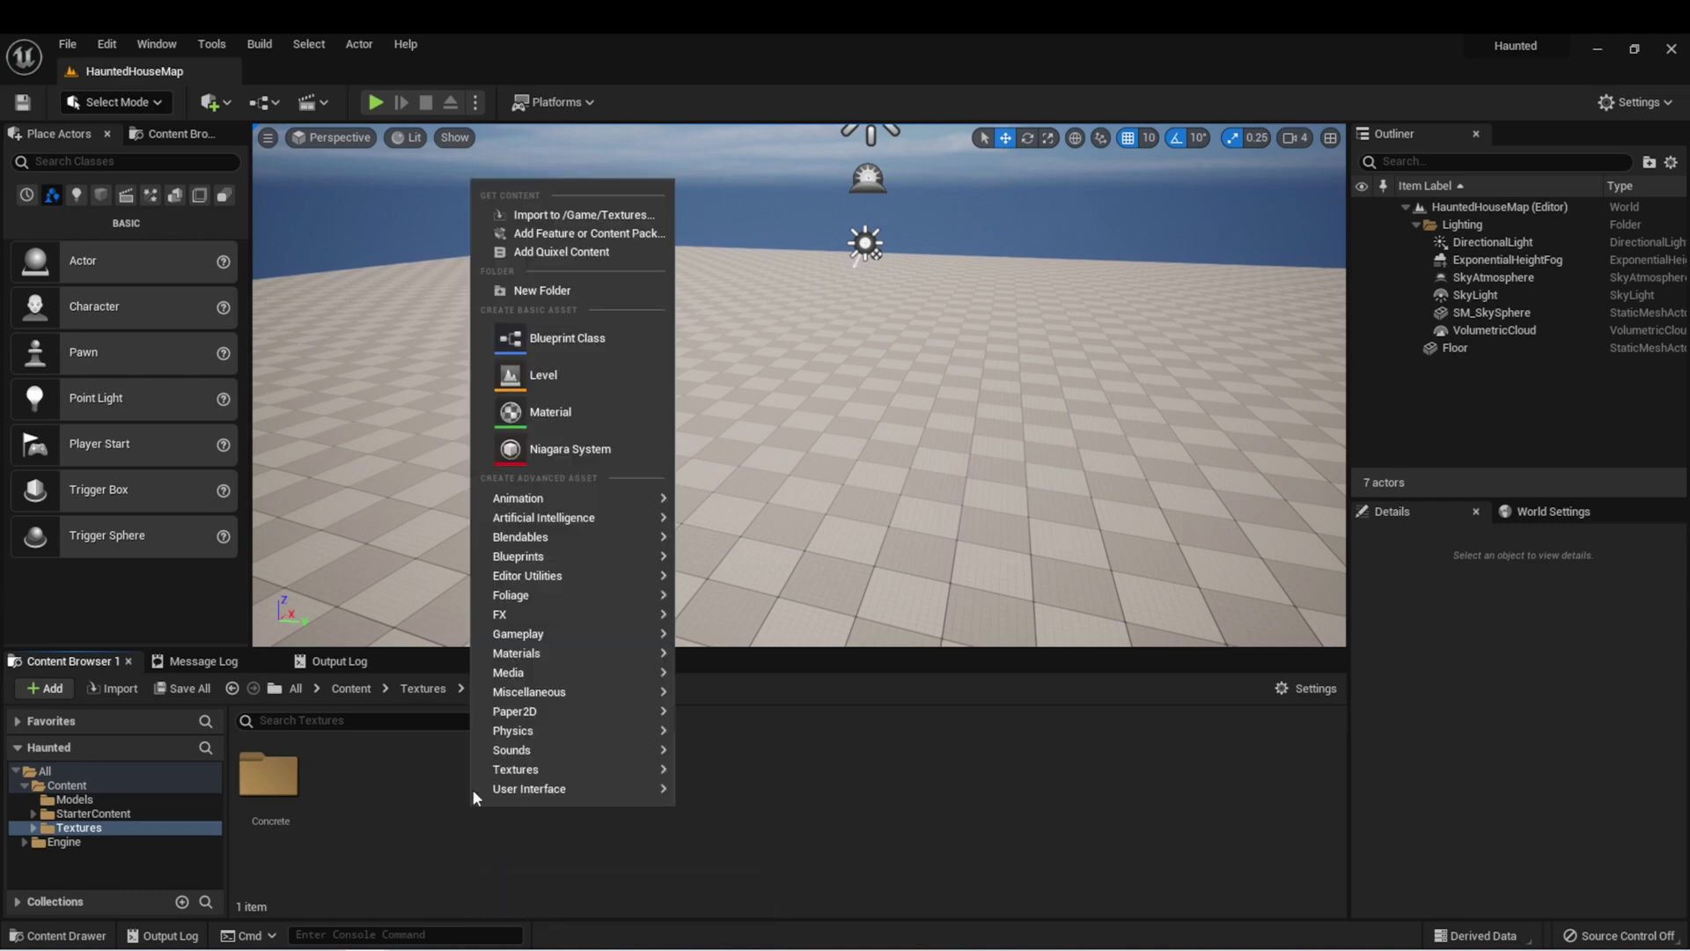
pyautogui.click(583, 214)
pyautogui.click(357, 238)
pyautogui.hotkey('ctrl', 'a')
pyautogui.press('Return')
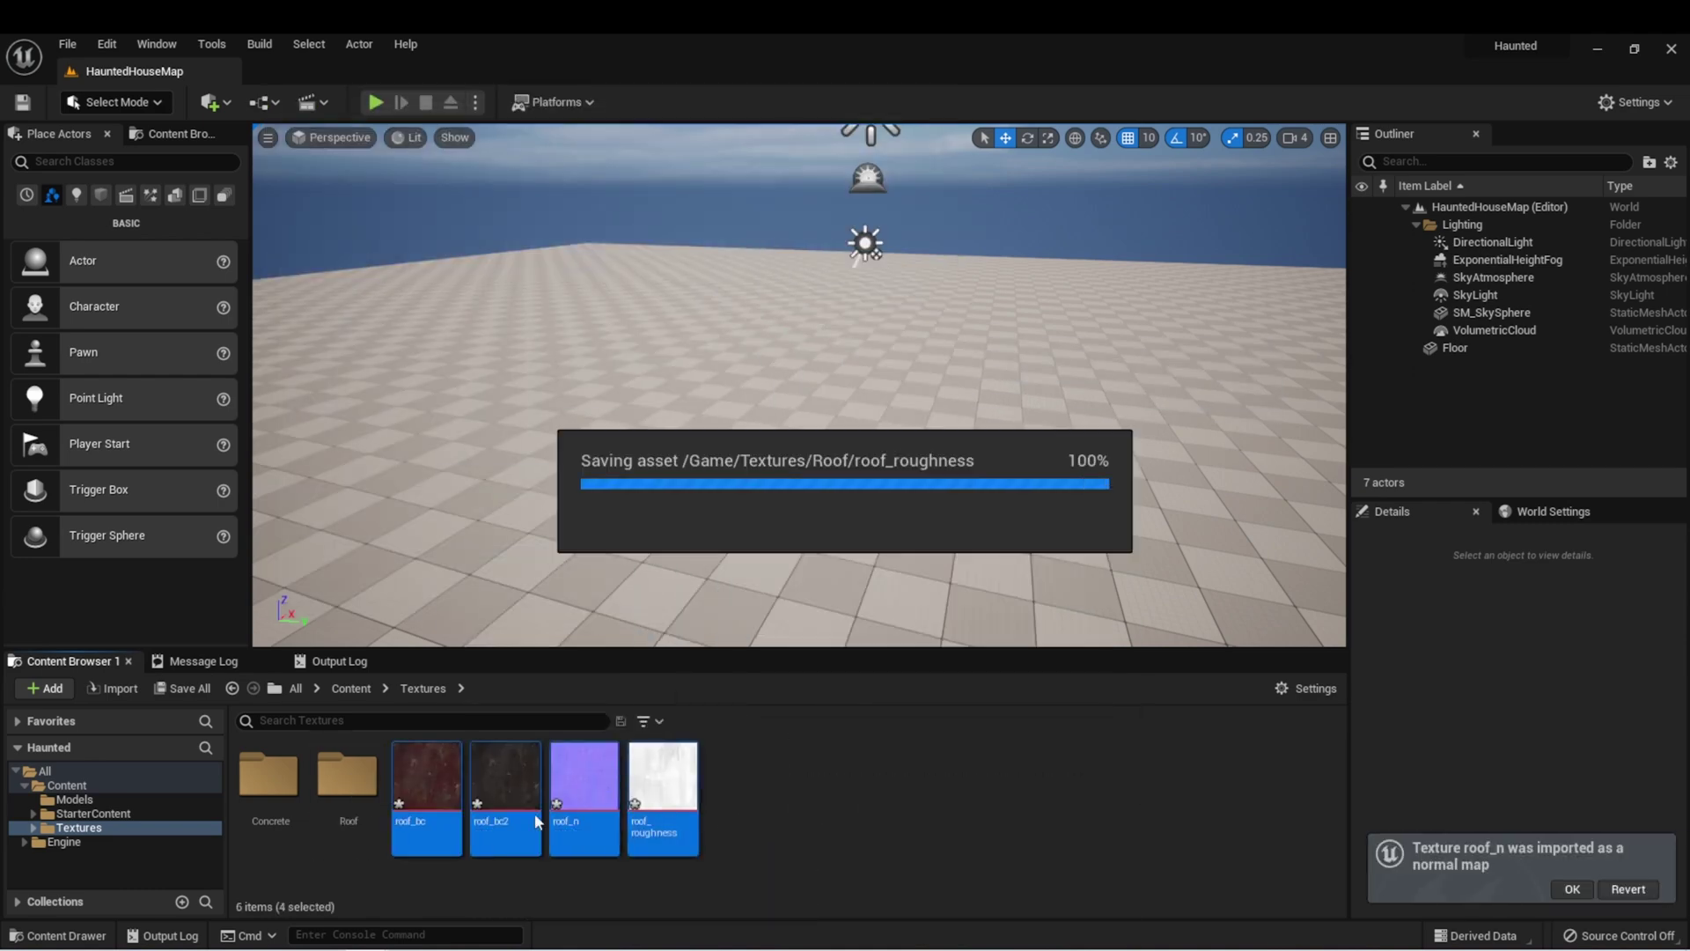
# Import all the redwood texture images into the Textures folder
pyautogui.rightClick(473, 792)
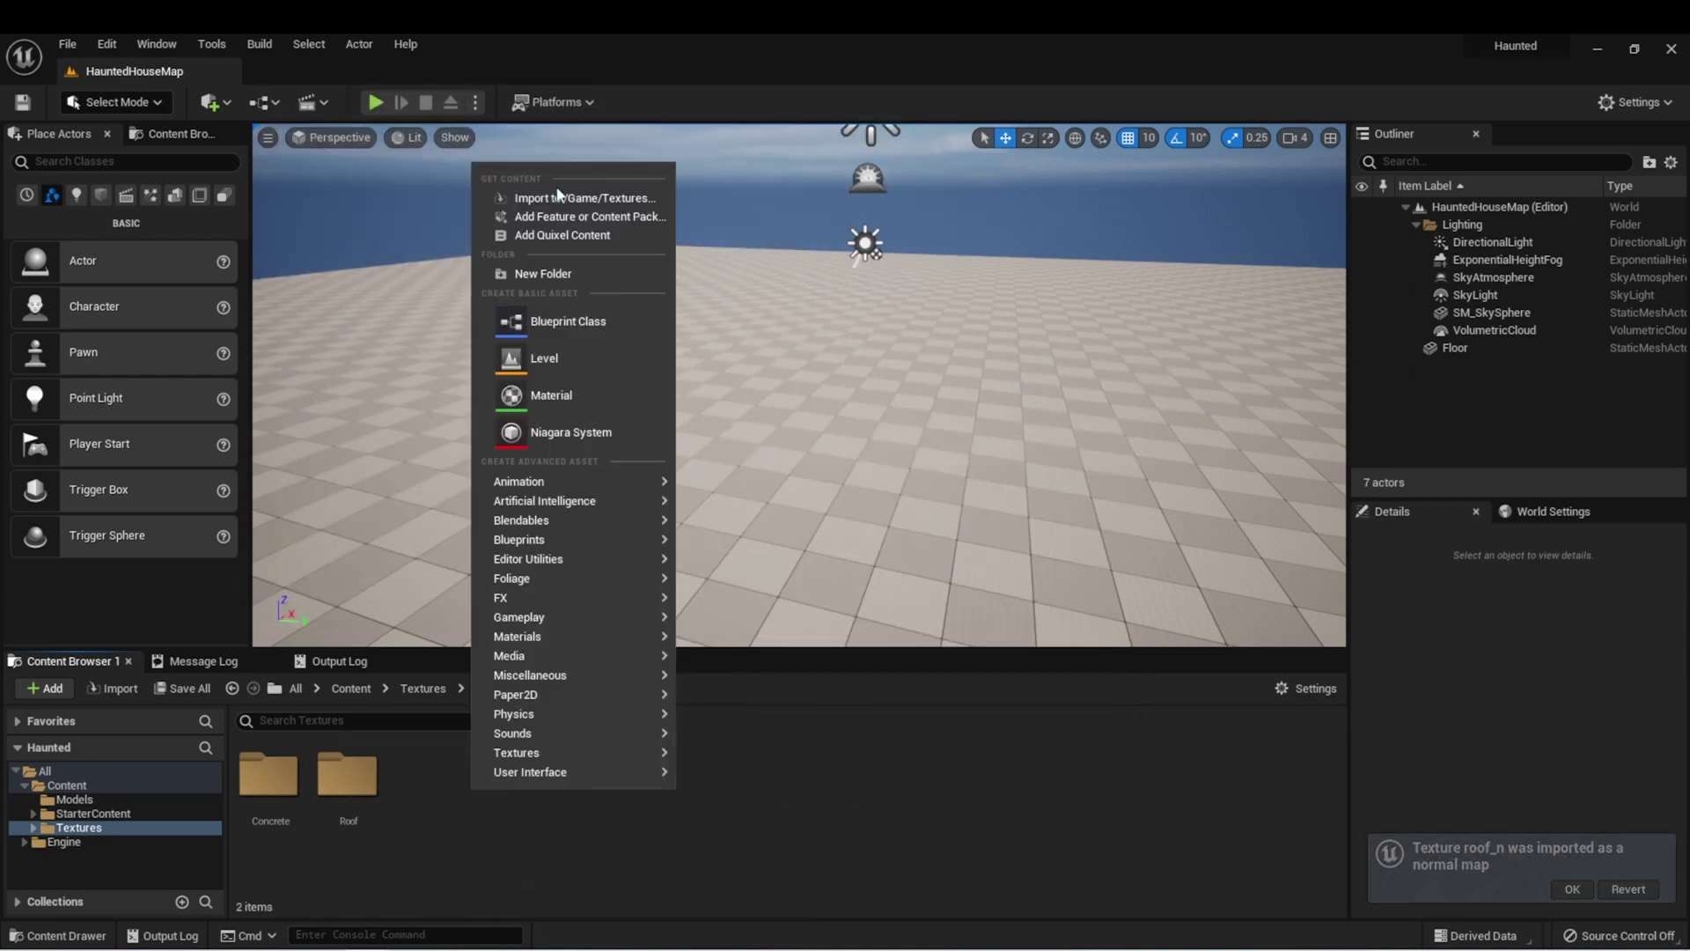
pyautogui.click(558, 197)
pyautogui.doubleClick(388, 256)
pyautogui.hotkey('ctrl', 'a')
pyautogui.click(807, 589)
# Create a Redwood subfolder in Textures and move the three T_tiled_redwood textures into it
pyautogui.rightClick(729, 792)
pyautogui.click(799, 291)
pyautogui.write('Red')
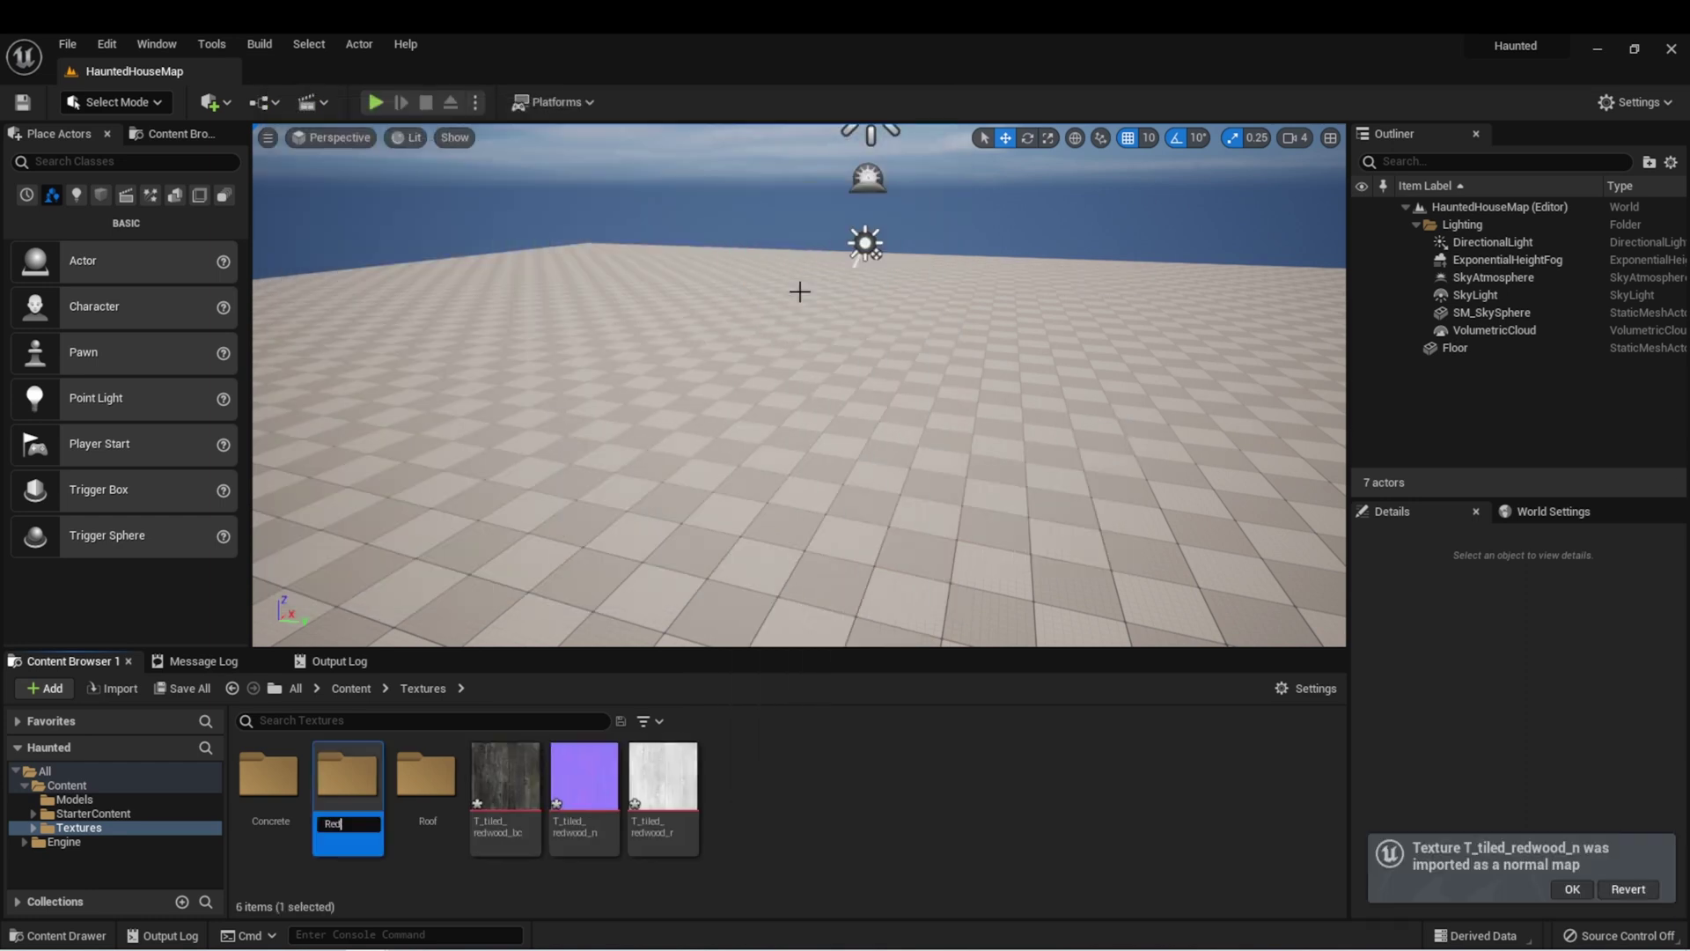
pyautogui.press('Return')
pyautogui.click(506, 775)
pyautogui.keyDown('shift'); pyautogui.click(663, 774); pyautogui.keyUp('shift')
pyautogui.moveTo(663, 775); pyautogui.dragTo(348, 796)
pyautogui.click(388, 804)
# Move the concrete, redwood and roof materials from the Models folder up to the Content folder
pyautogui.click(350, 688)
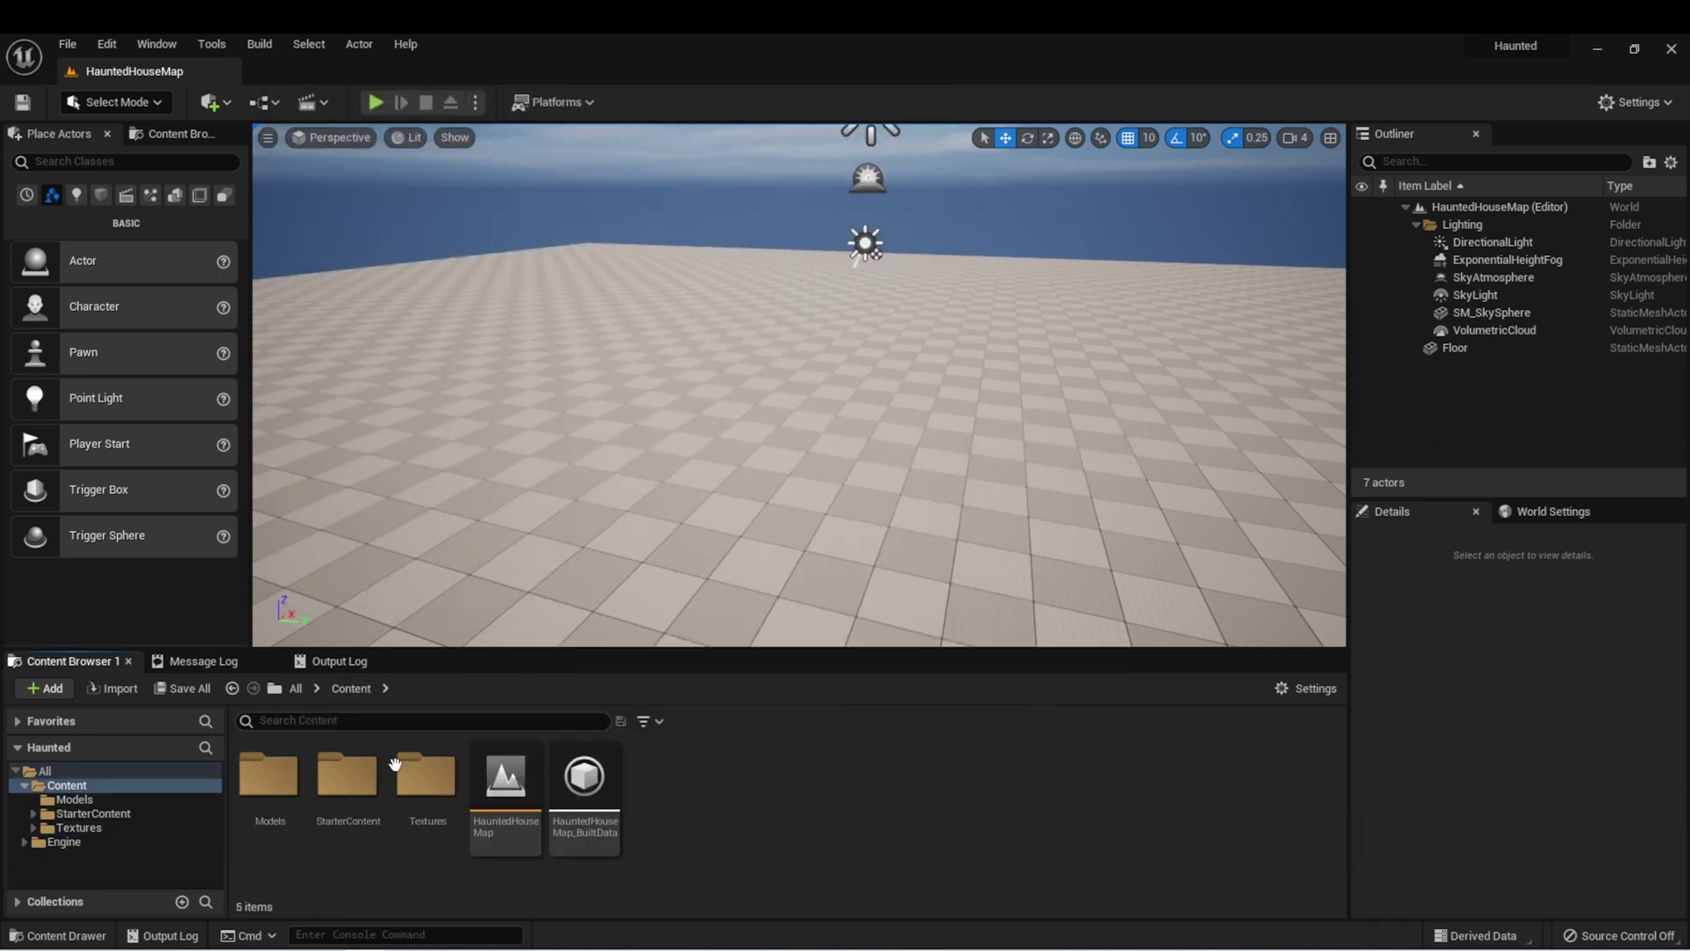
pyautogui.doubleClick(269, 775)
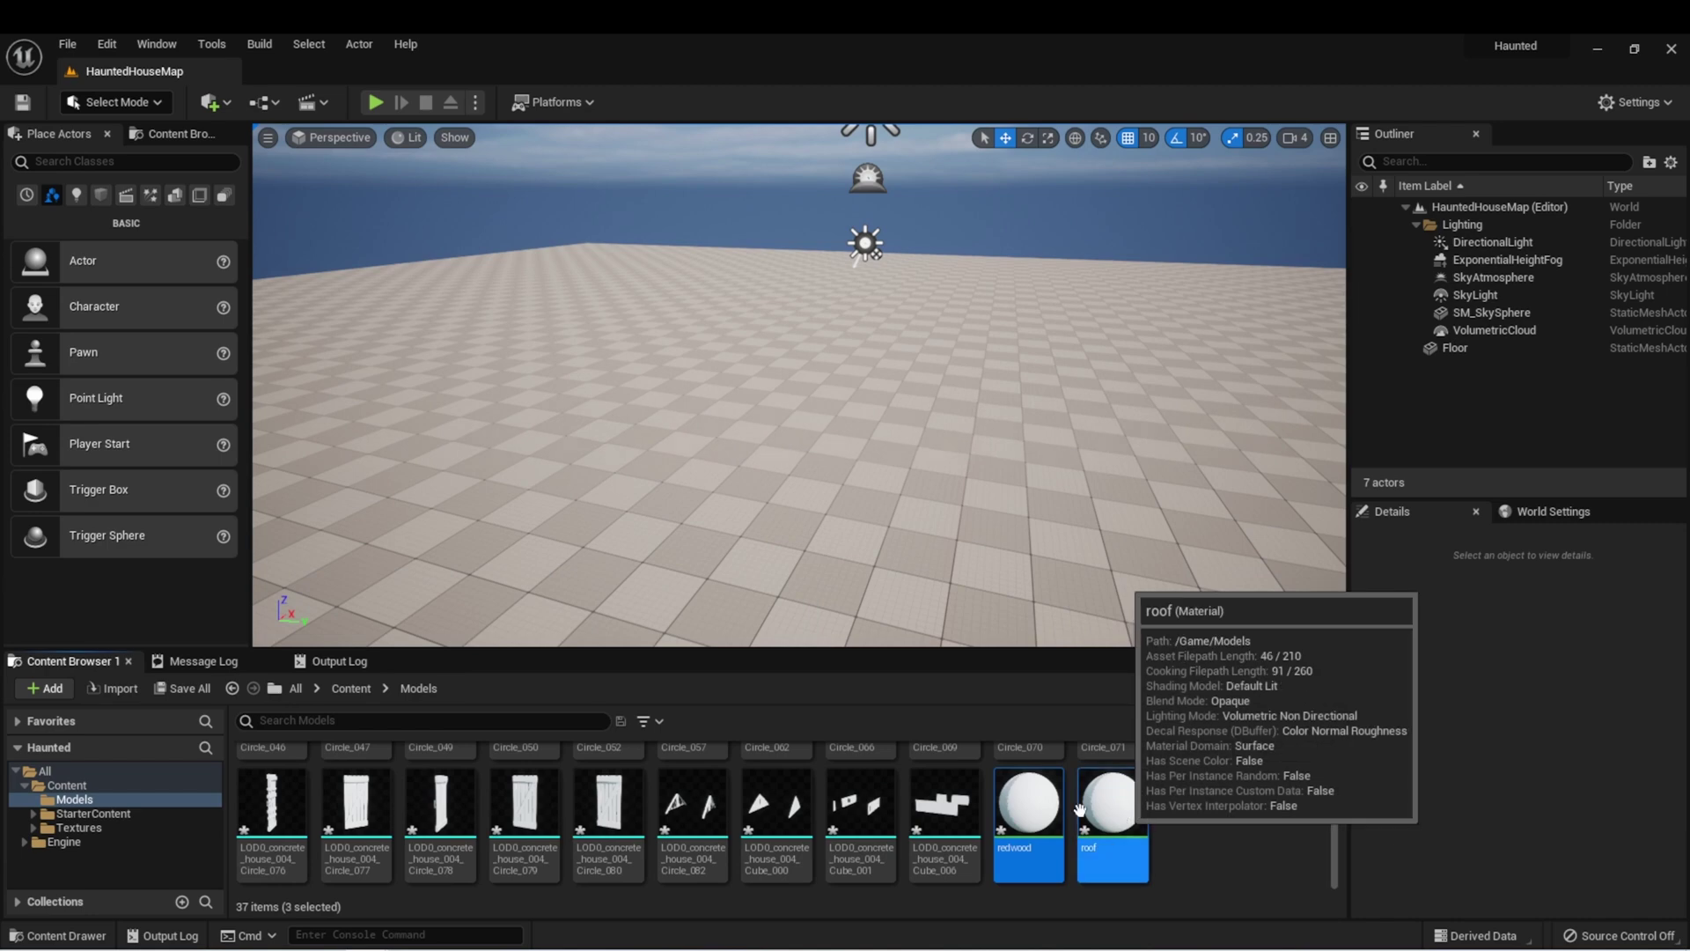
pyautogui.moveTo(1021, 819); pyautogui.dragTo(72, 786)
pyautogui.click(96, 814)
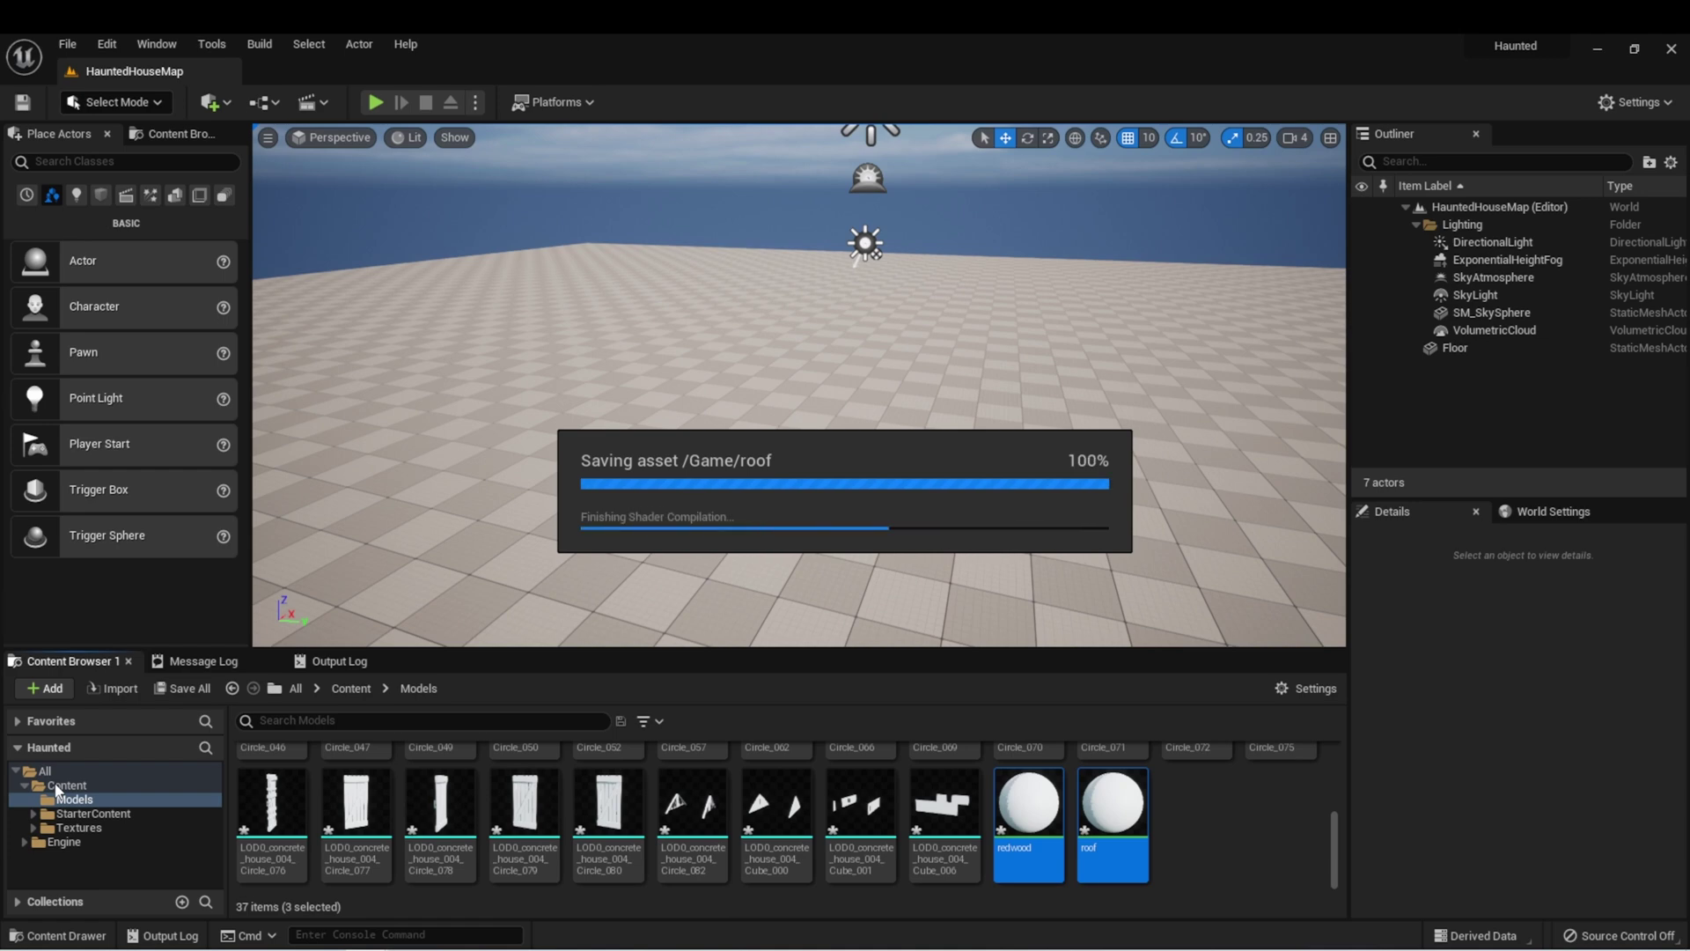
# Create a folder named Materials in the Content folder
pyautogui.click(62, 785)
pyautogui.rightClick(968, 794)
pyautogui.click(1037, 281)
pyautogui.write('Materials')
# Move the concrete, redwood and roof materials into the Materials folder
pyautogui.click(578, 774)
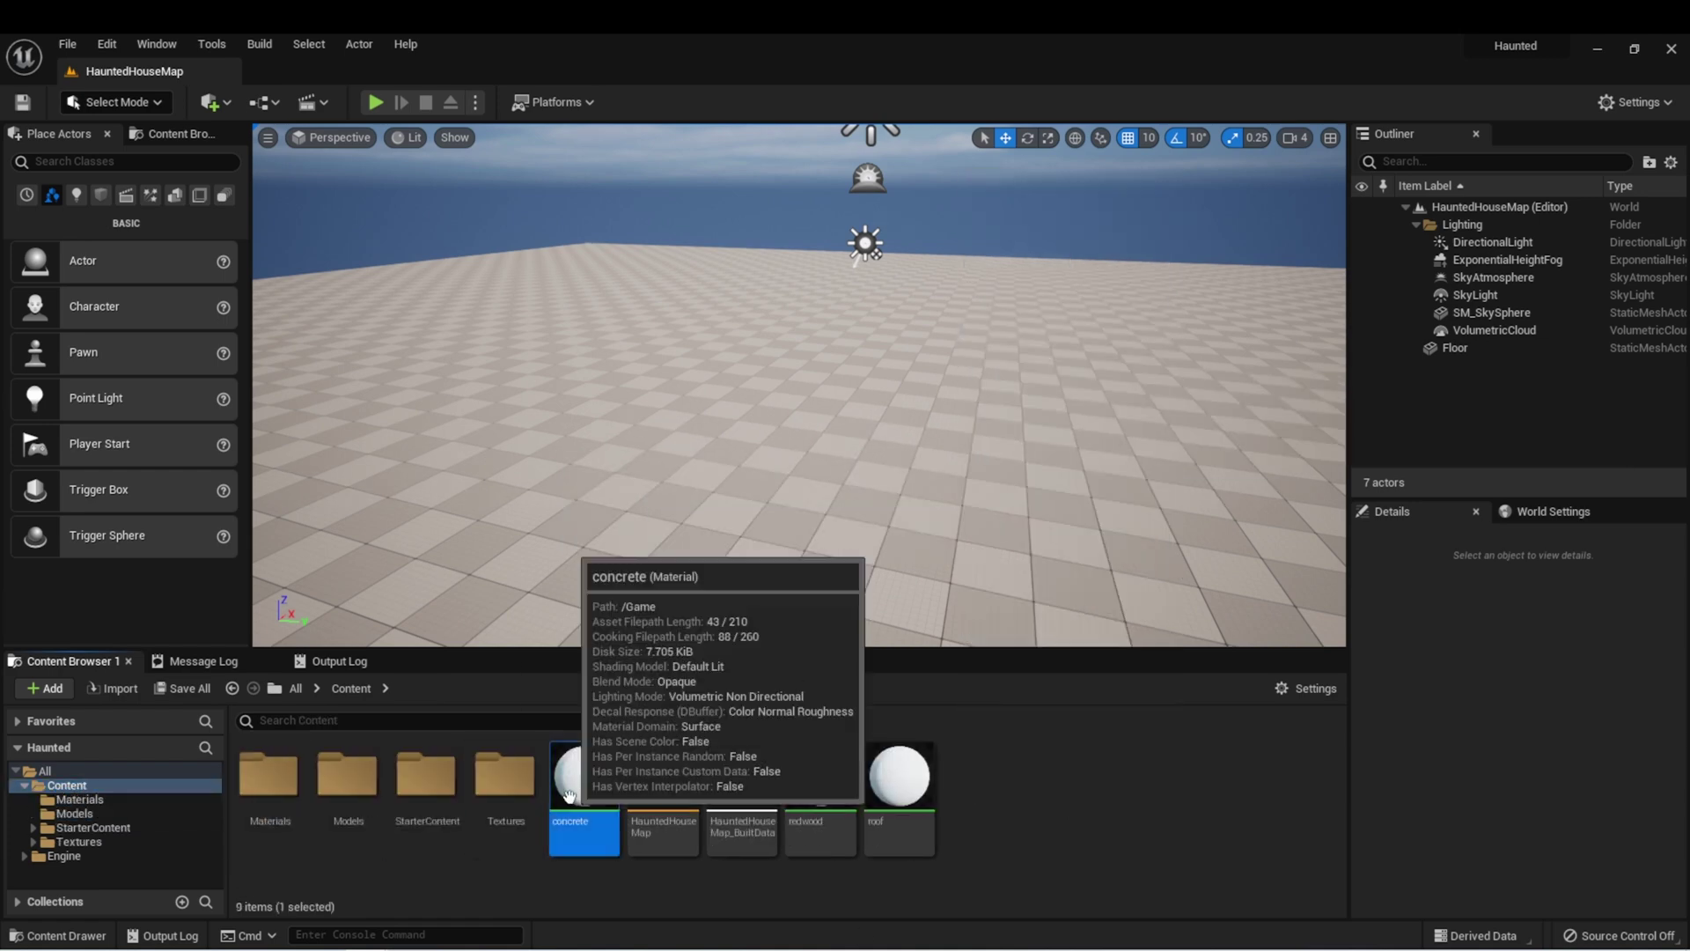
pyautogui.keyDown('ctrl'); pyautogui.click(804, 775); pyautogui.keyUp('ctrl')
pyautogui.keyDown('ctrl'); pyautogui.click(881, 775); pyautogui.keyUp('ctrl')
pyautogui.moveTo(880, 774); pyautogui.dragTo(276, 783)
pyautogui.click(301, 812)
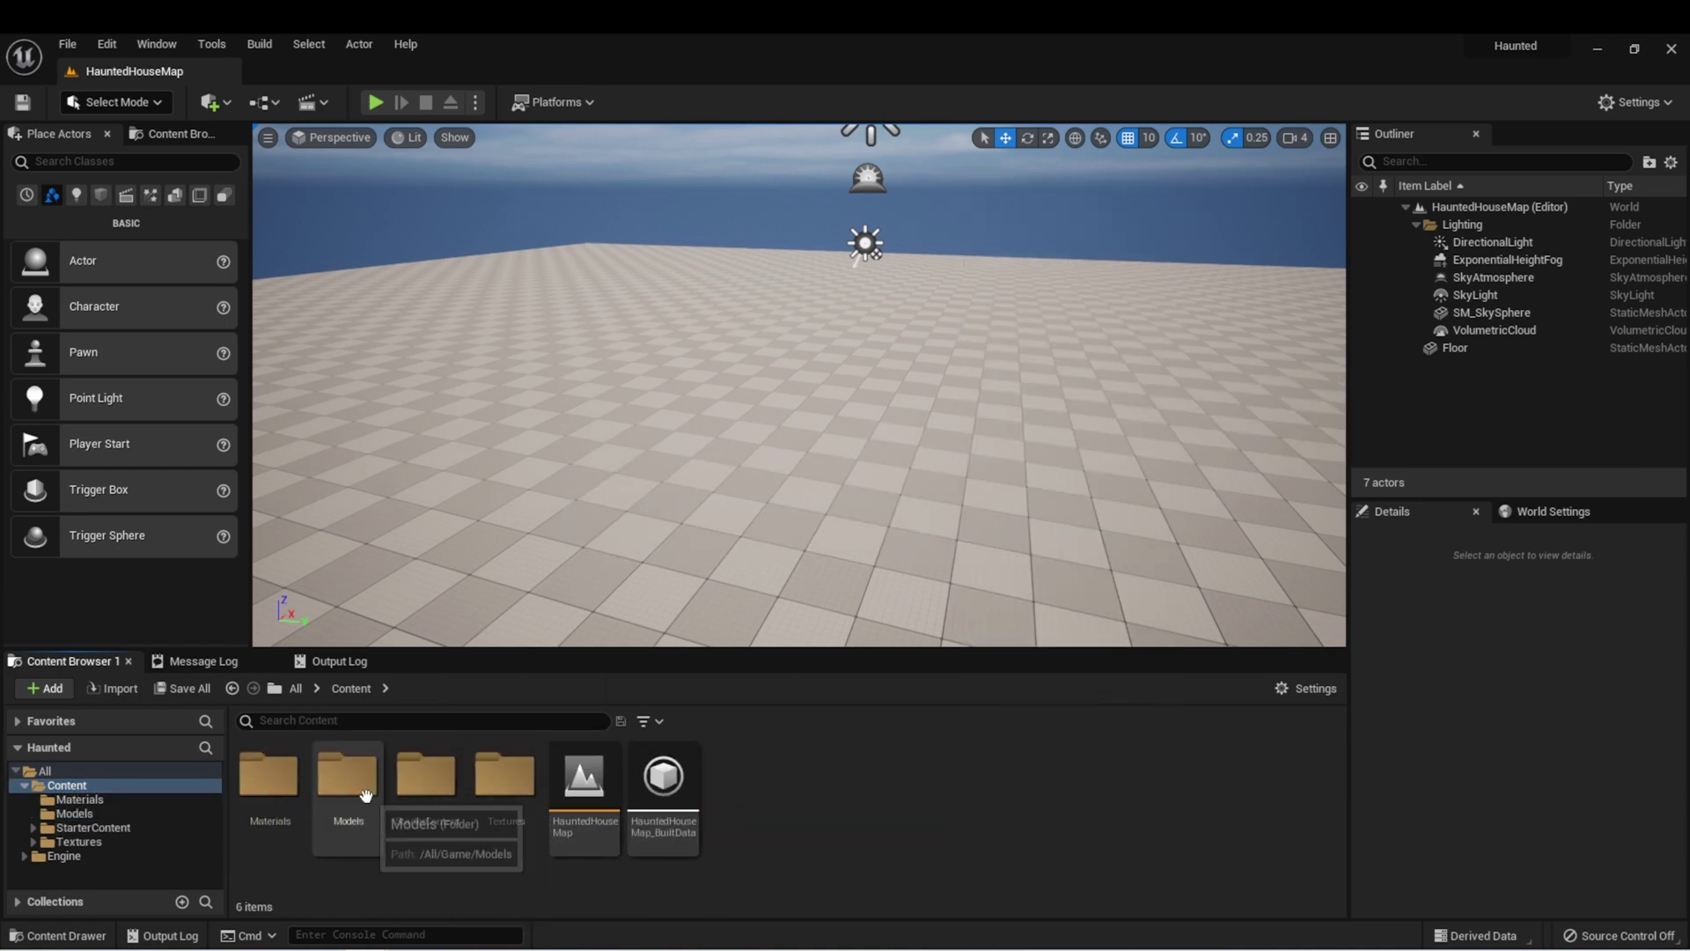
# Review the contents of the Models, Textures/Concrete and Materials folders
pyautogui.doubleClick(348, 777)
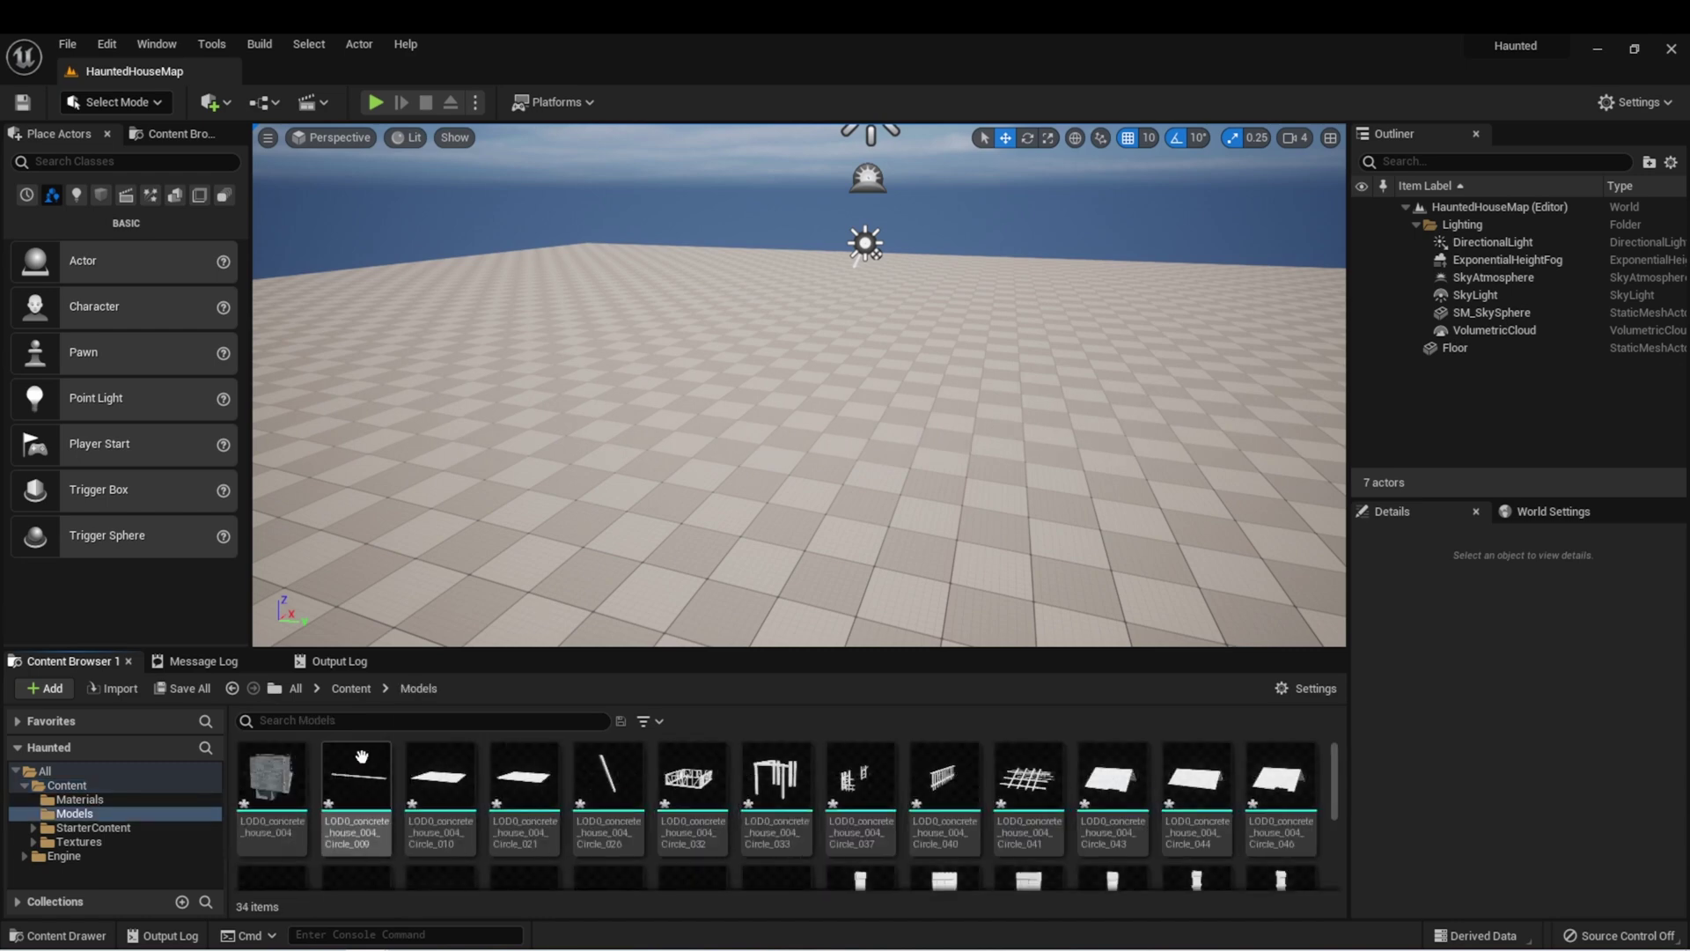
pyautogui.click(350, 689)
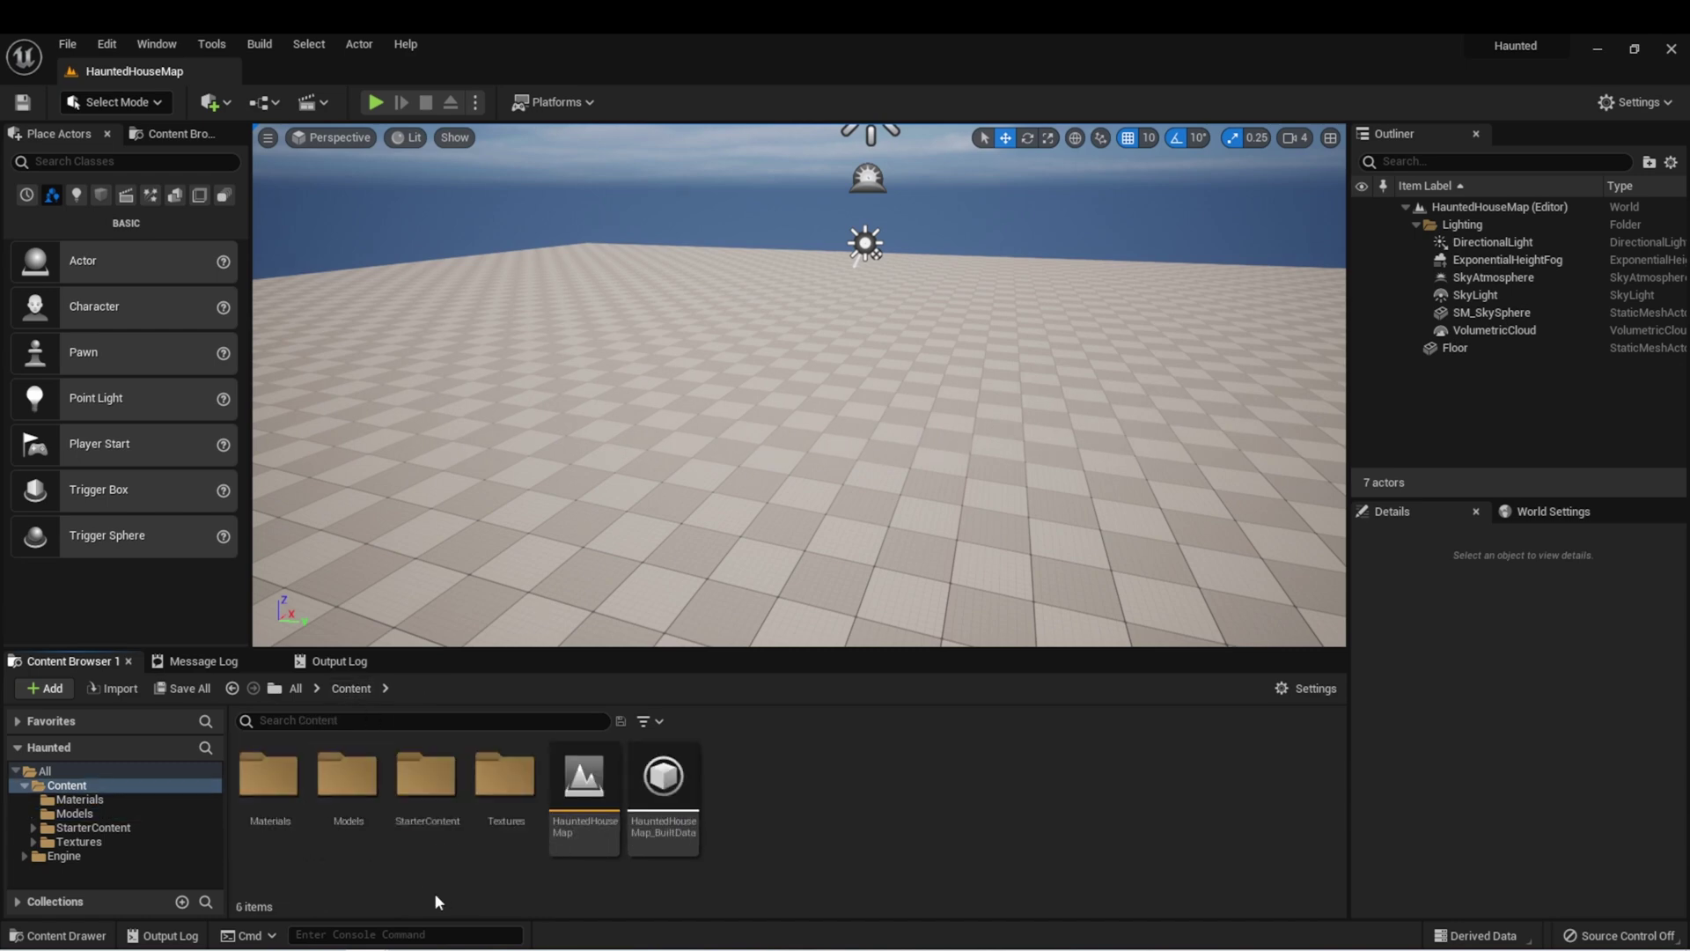
pyautogui.doubleClick(501, 783)
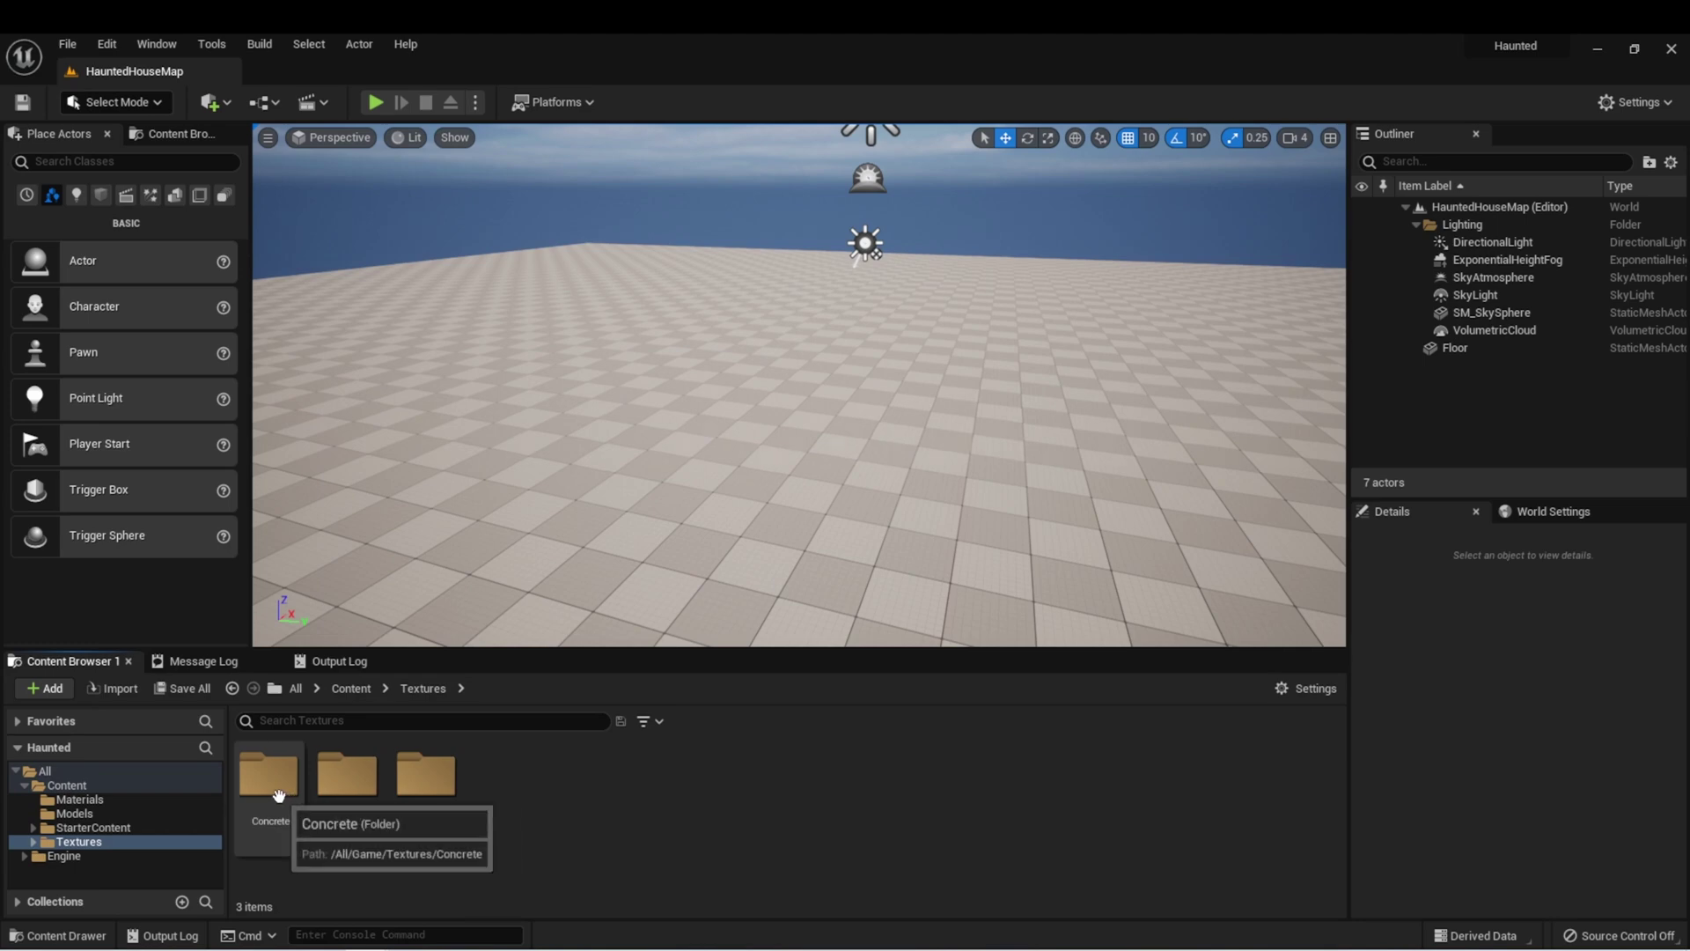
pyautogui.doubleClick(275, 797)
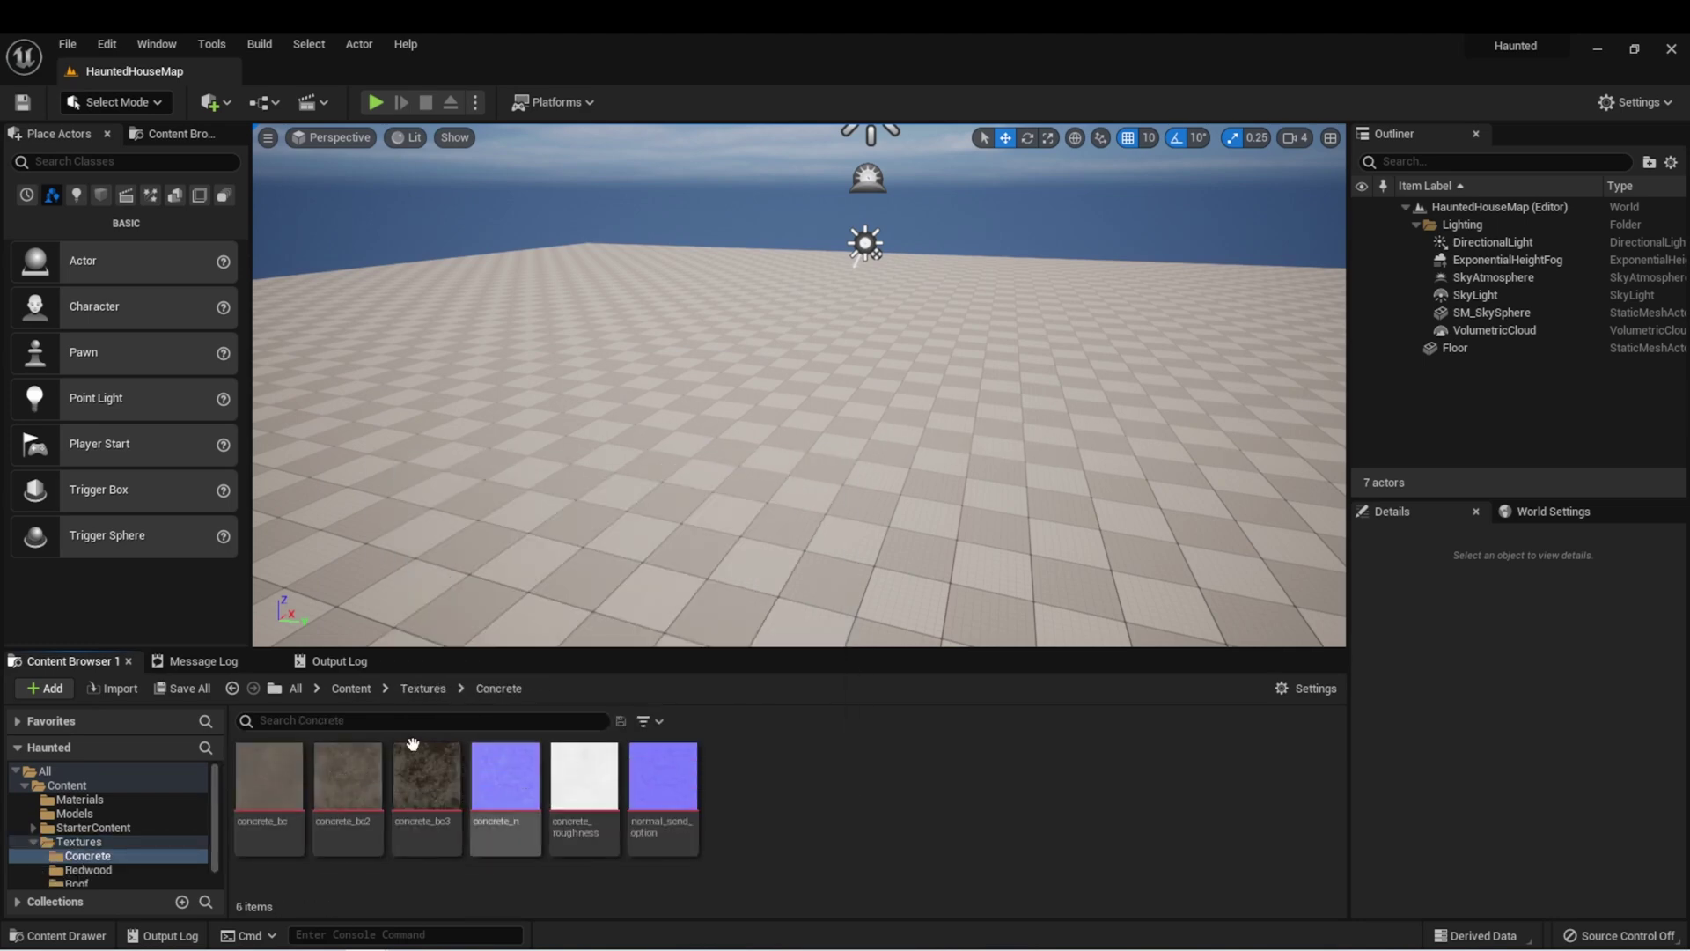
pyautogui.click(423, 688)
pyautogui.click(350, 689)
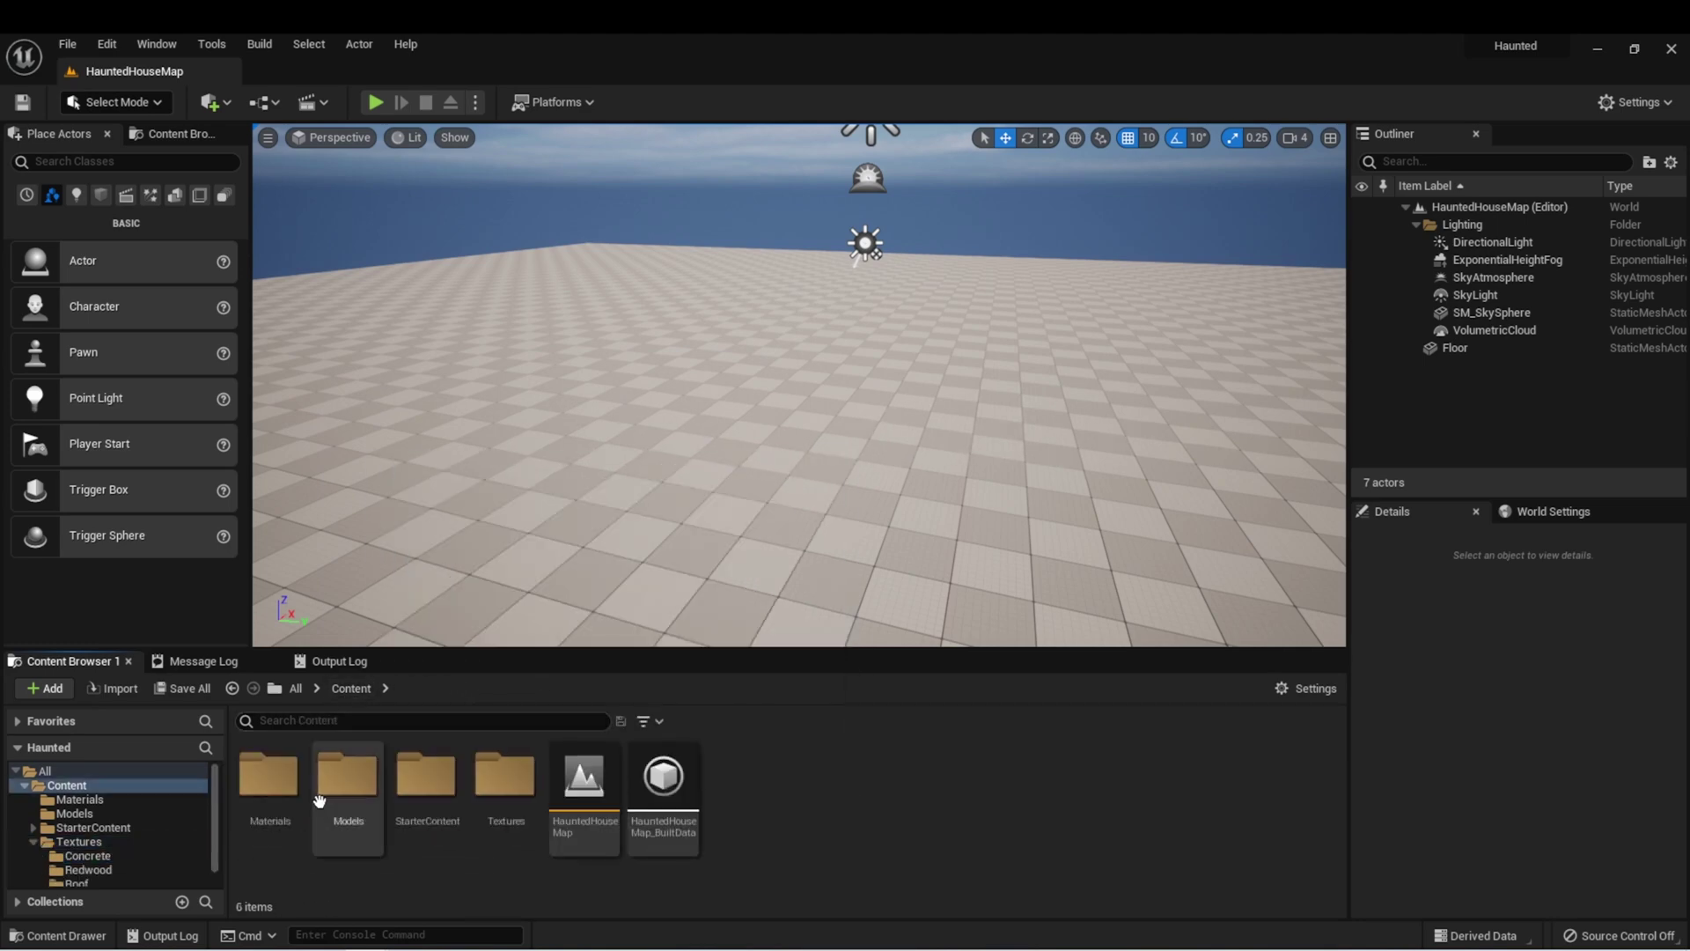
pyautogui.click(287, 798)
pyautogui.doubleClick(287, 799)
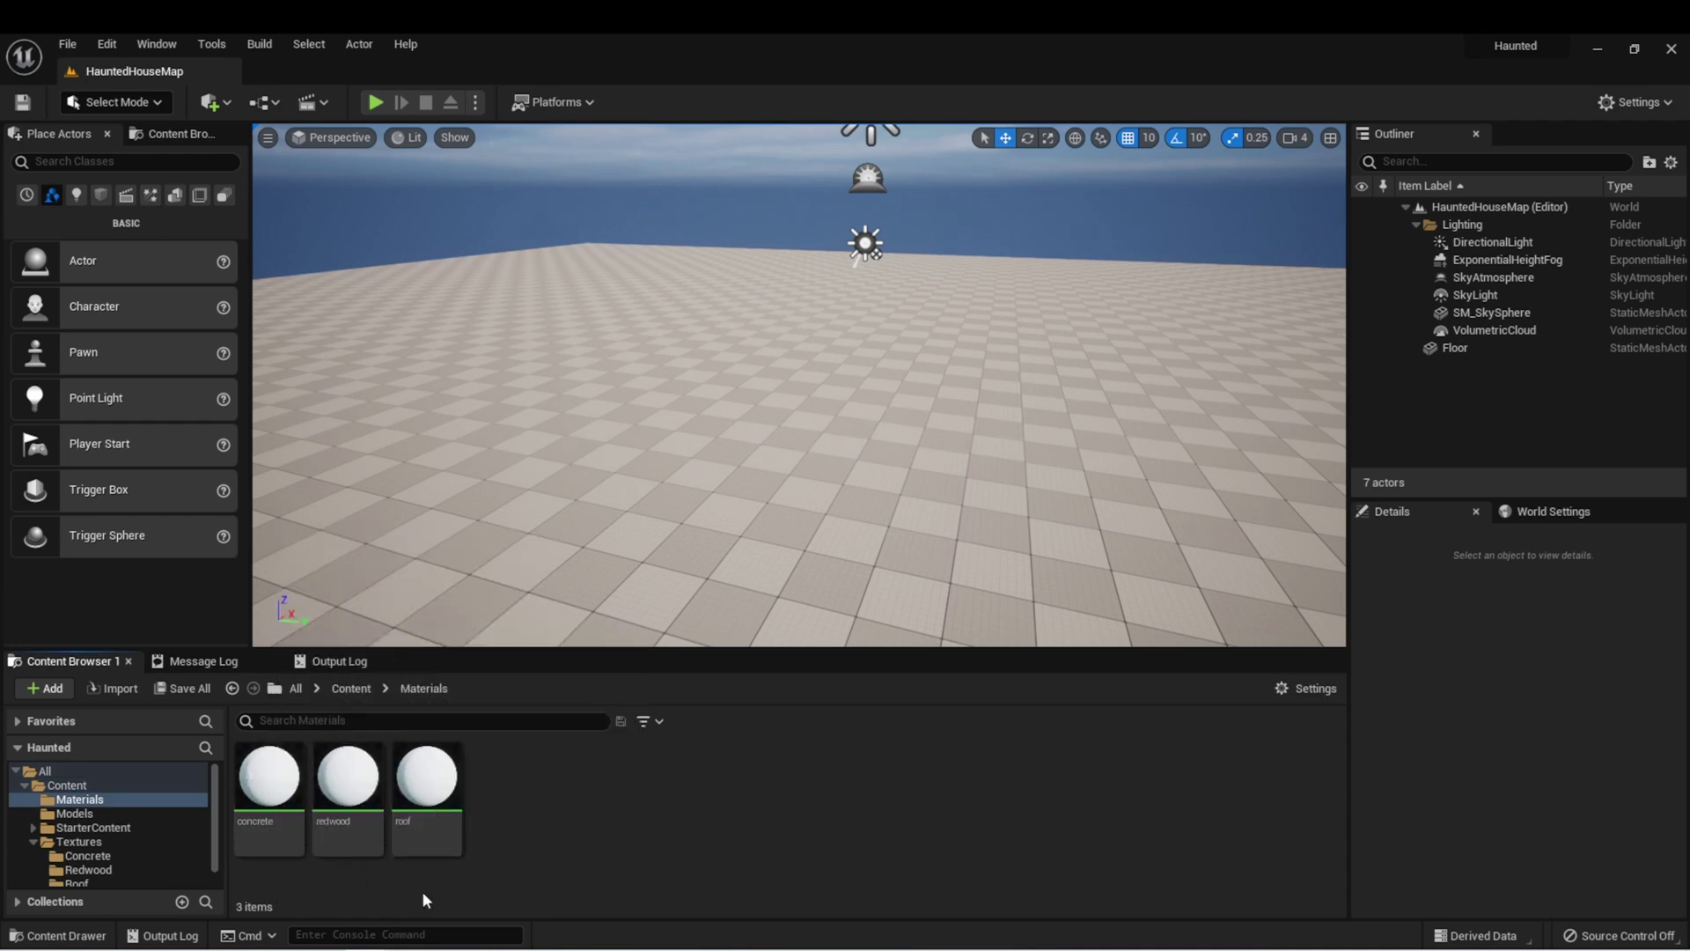
pyautogui.hotkey('alt', 'Left')
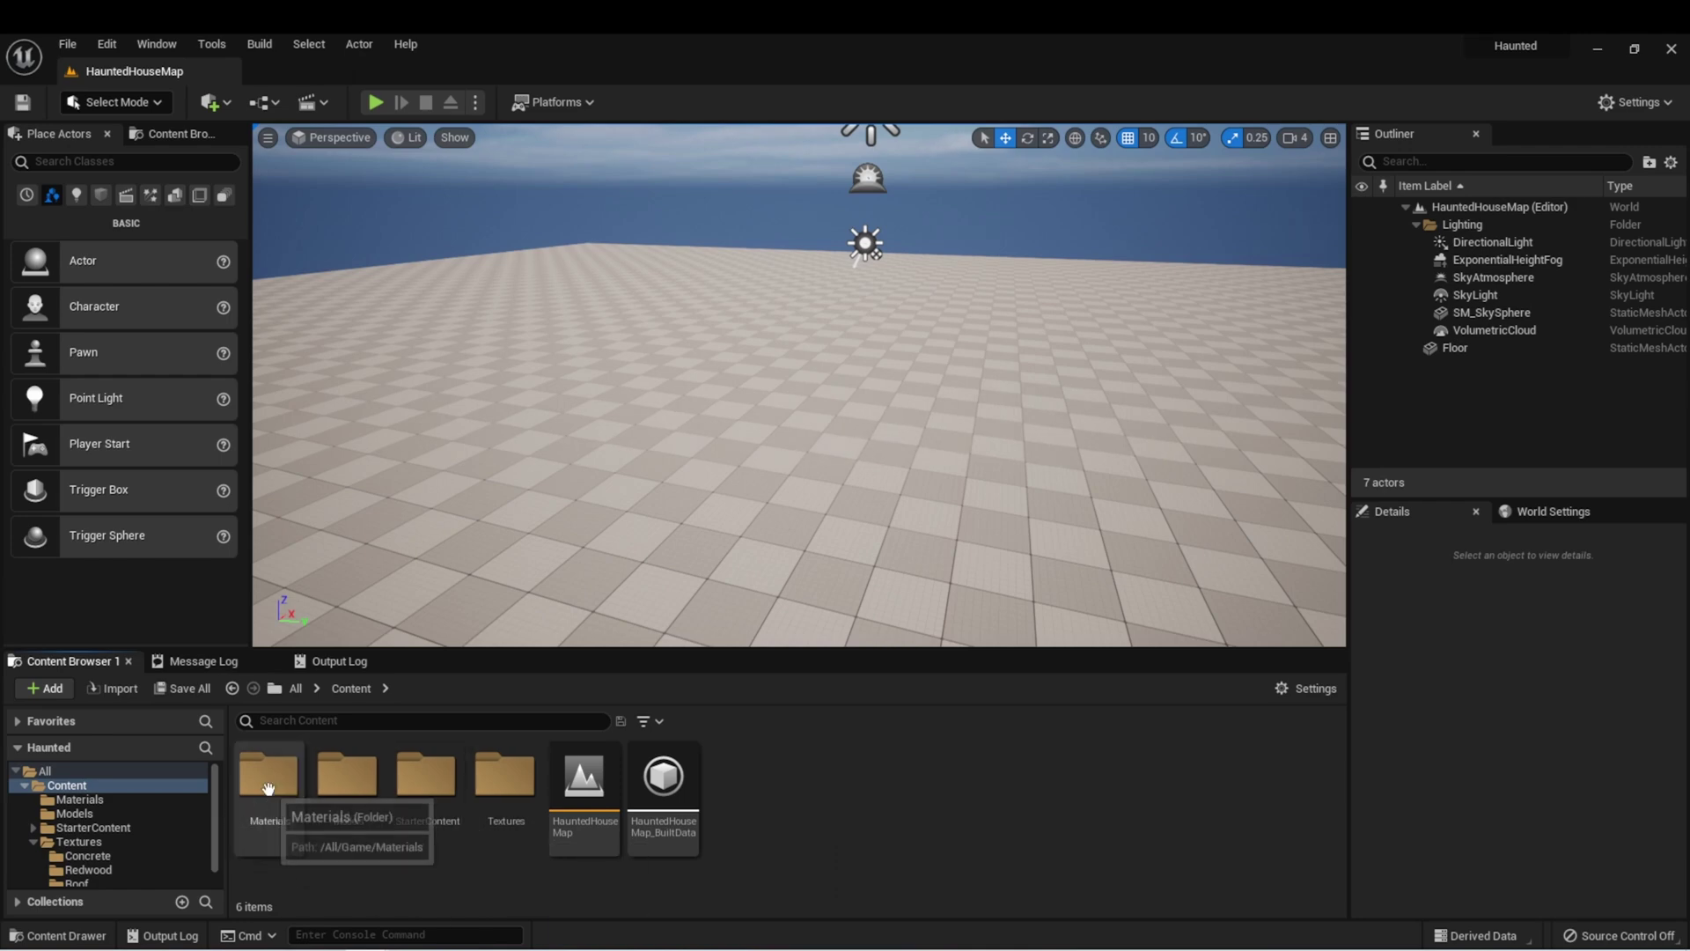
# Open the concrete material from the Materials folder and delete its Param color node
pyautogui.doubleClick(264, 792)
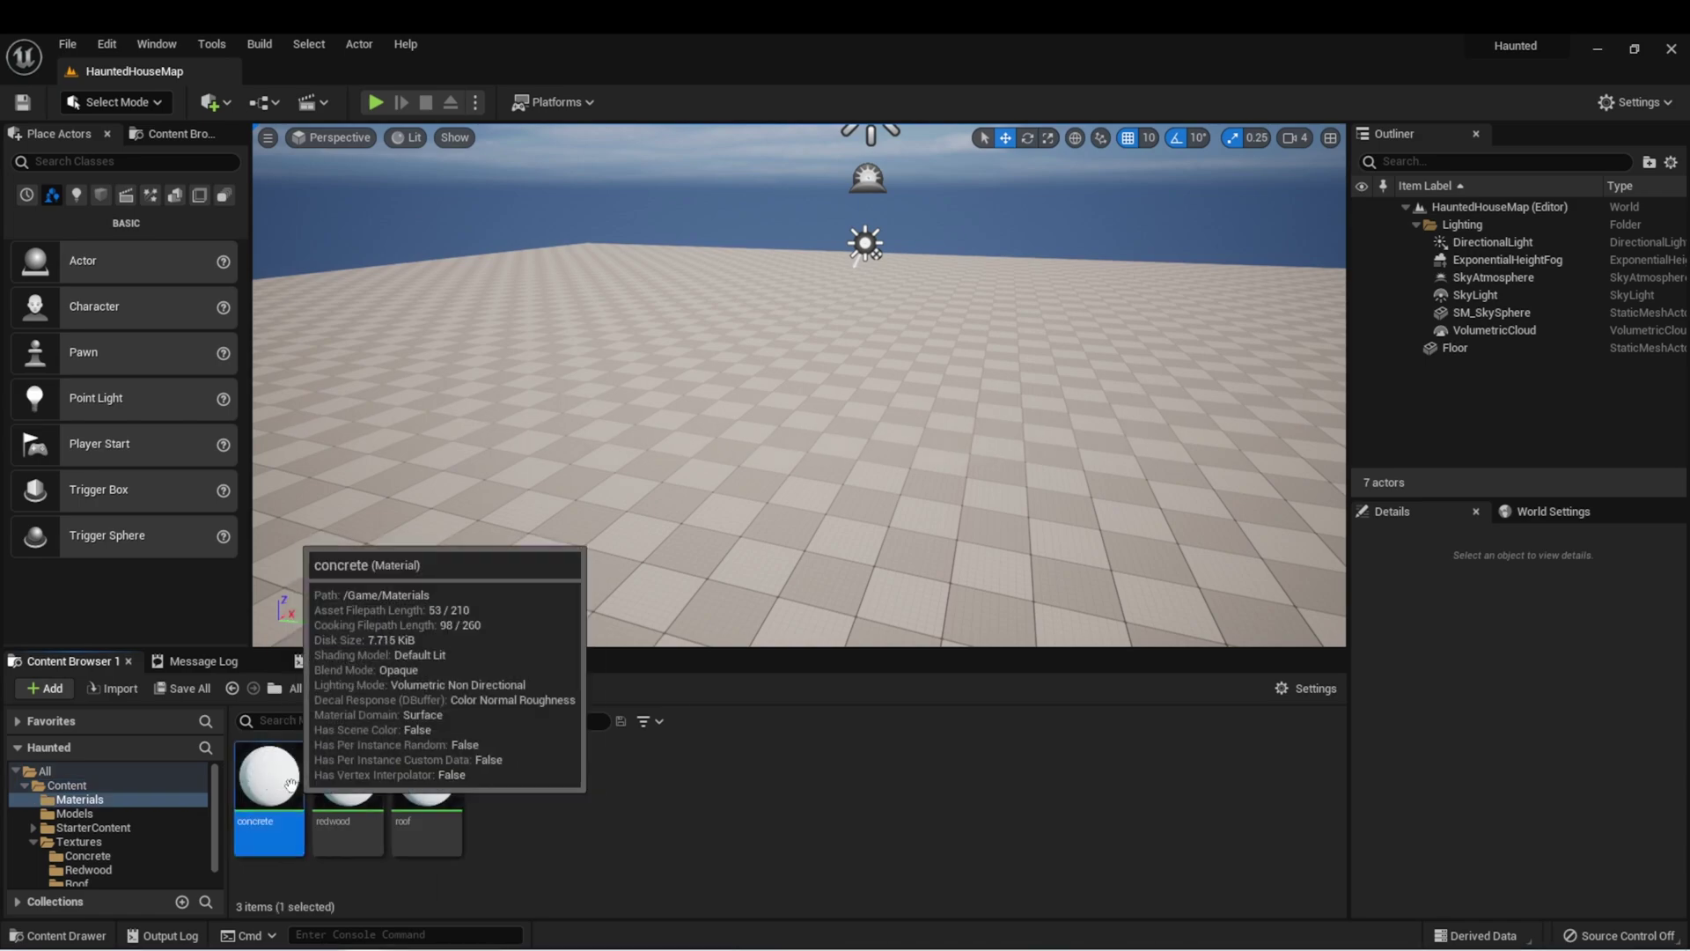
pyautogui.doubleClick(292, 785)
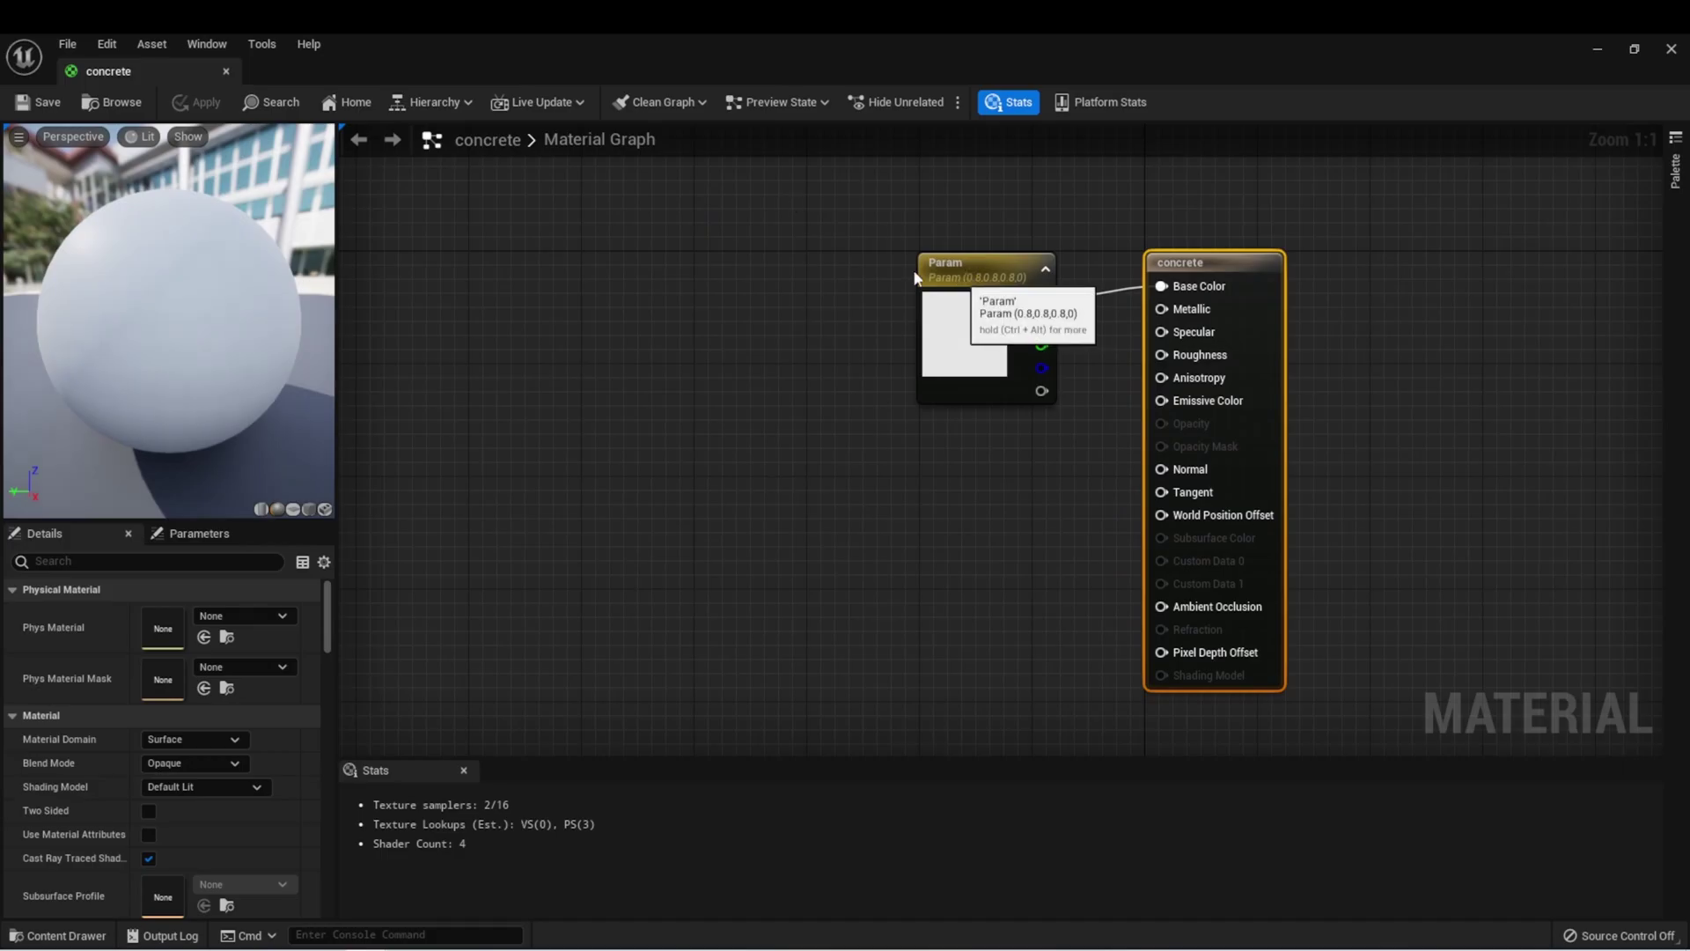
pyautogui.moveTo(962, 276); pyautogui.dragTo(822, 271)
pyautogui.press('Delete')
# Add a TextureSample node to the concrete graph and connect its RGB output to Base Color
pyautogui.rightClick(828, 315)
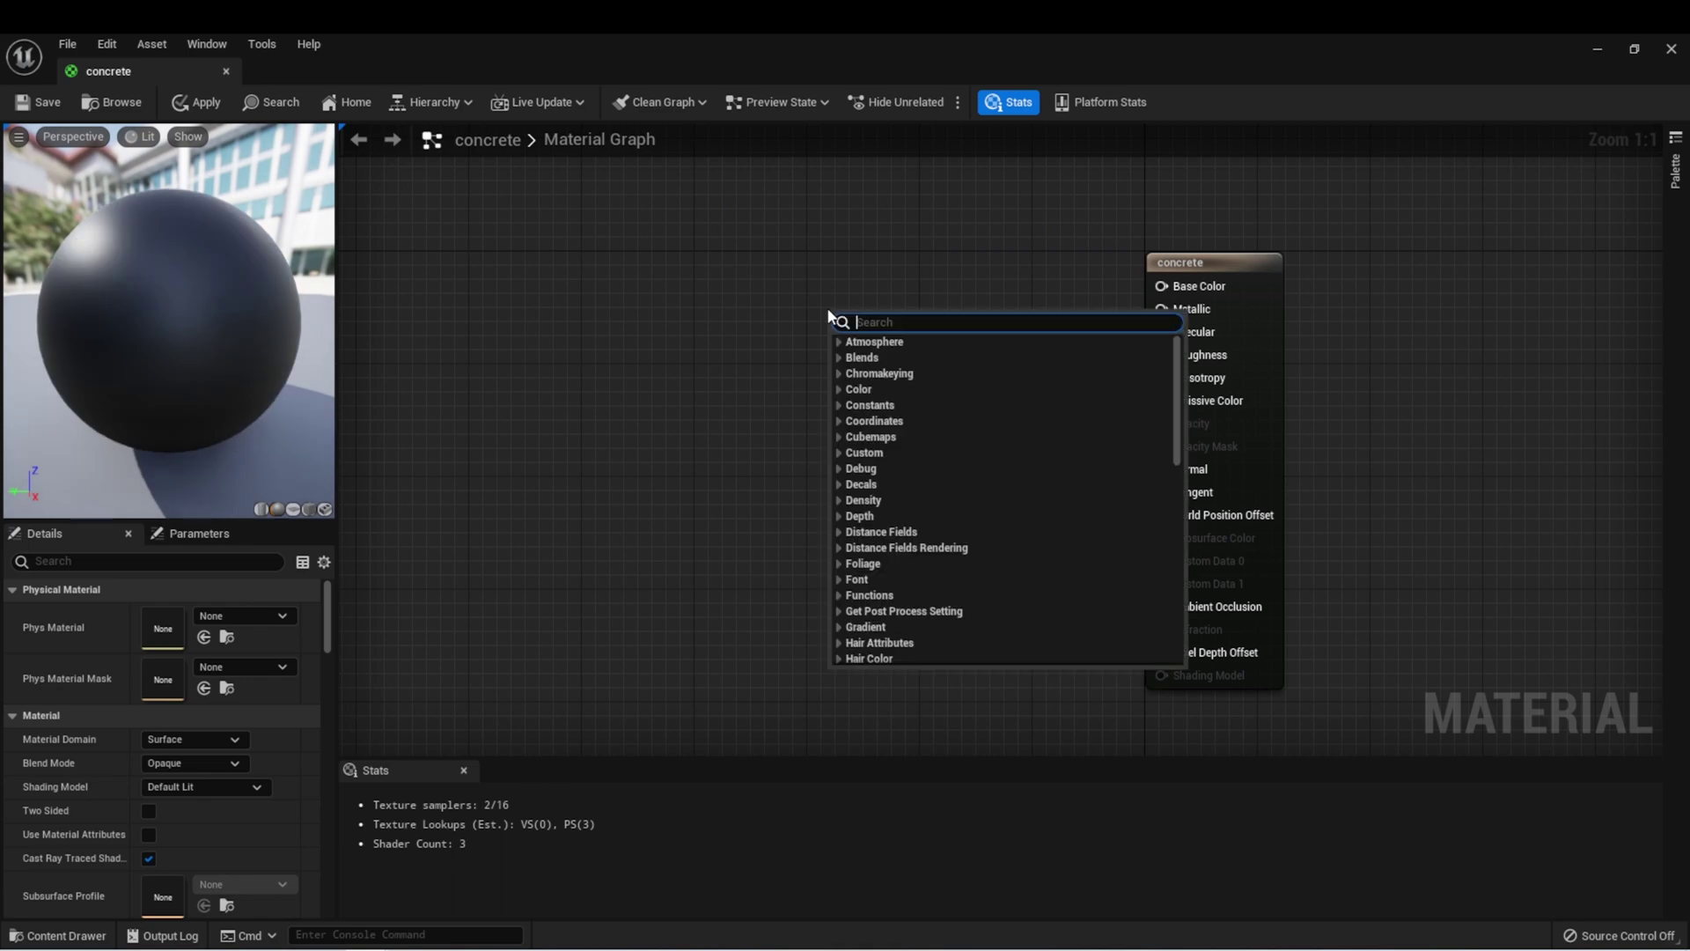
pyautogui.write('texutr')
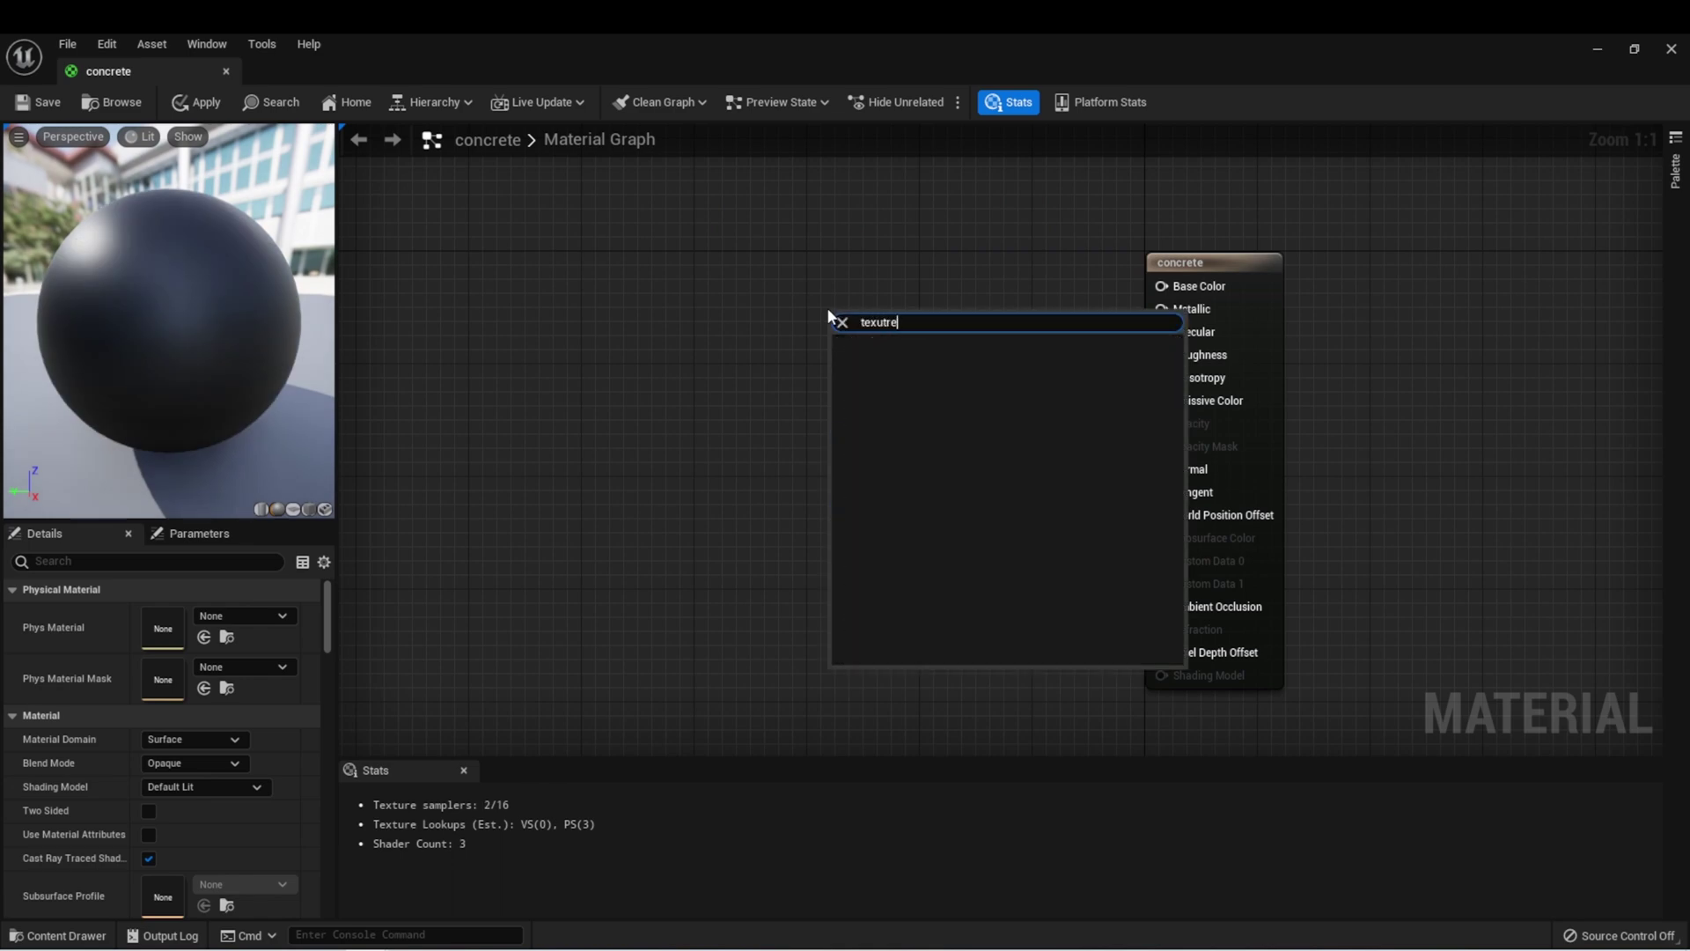
pyautogui.press('BackSpace')
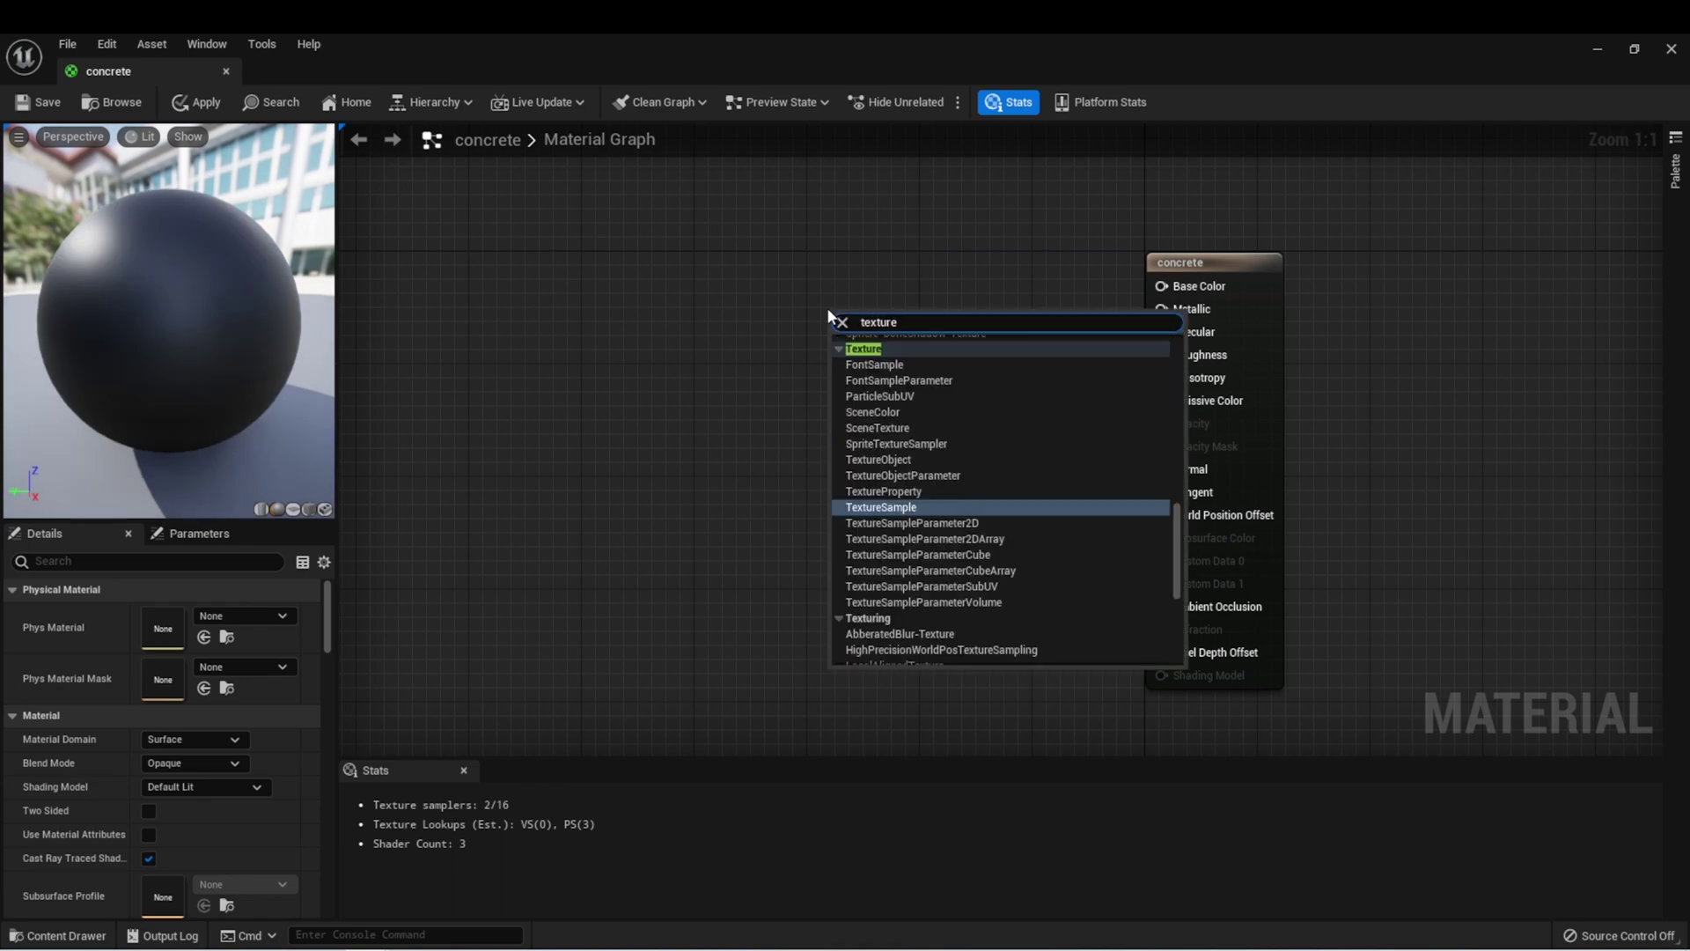
pyautogui.click(890, 523)
pyautogui.moveTo(916, 321); pyautogui.dragTo(1162, 286)
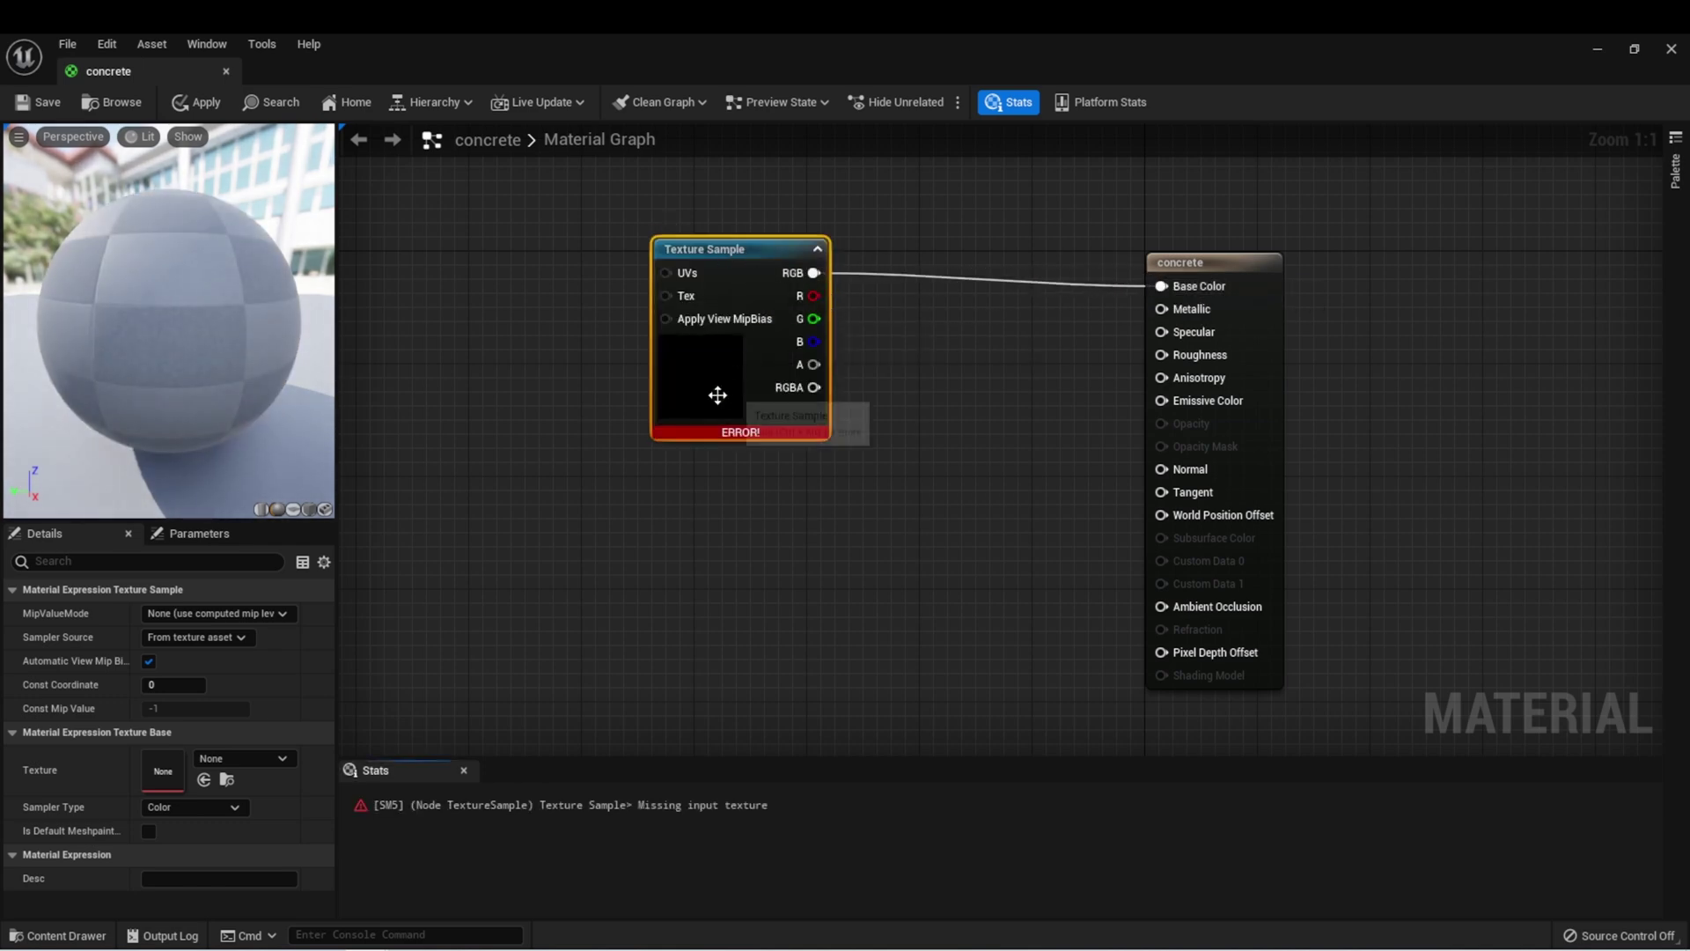
# Assign the concrete_bc texture to the concrete material's Texture Sample node
pyautogui.click(270, 755)
pyautogui.write('conco')
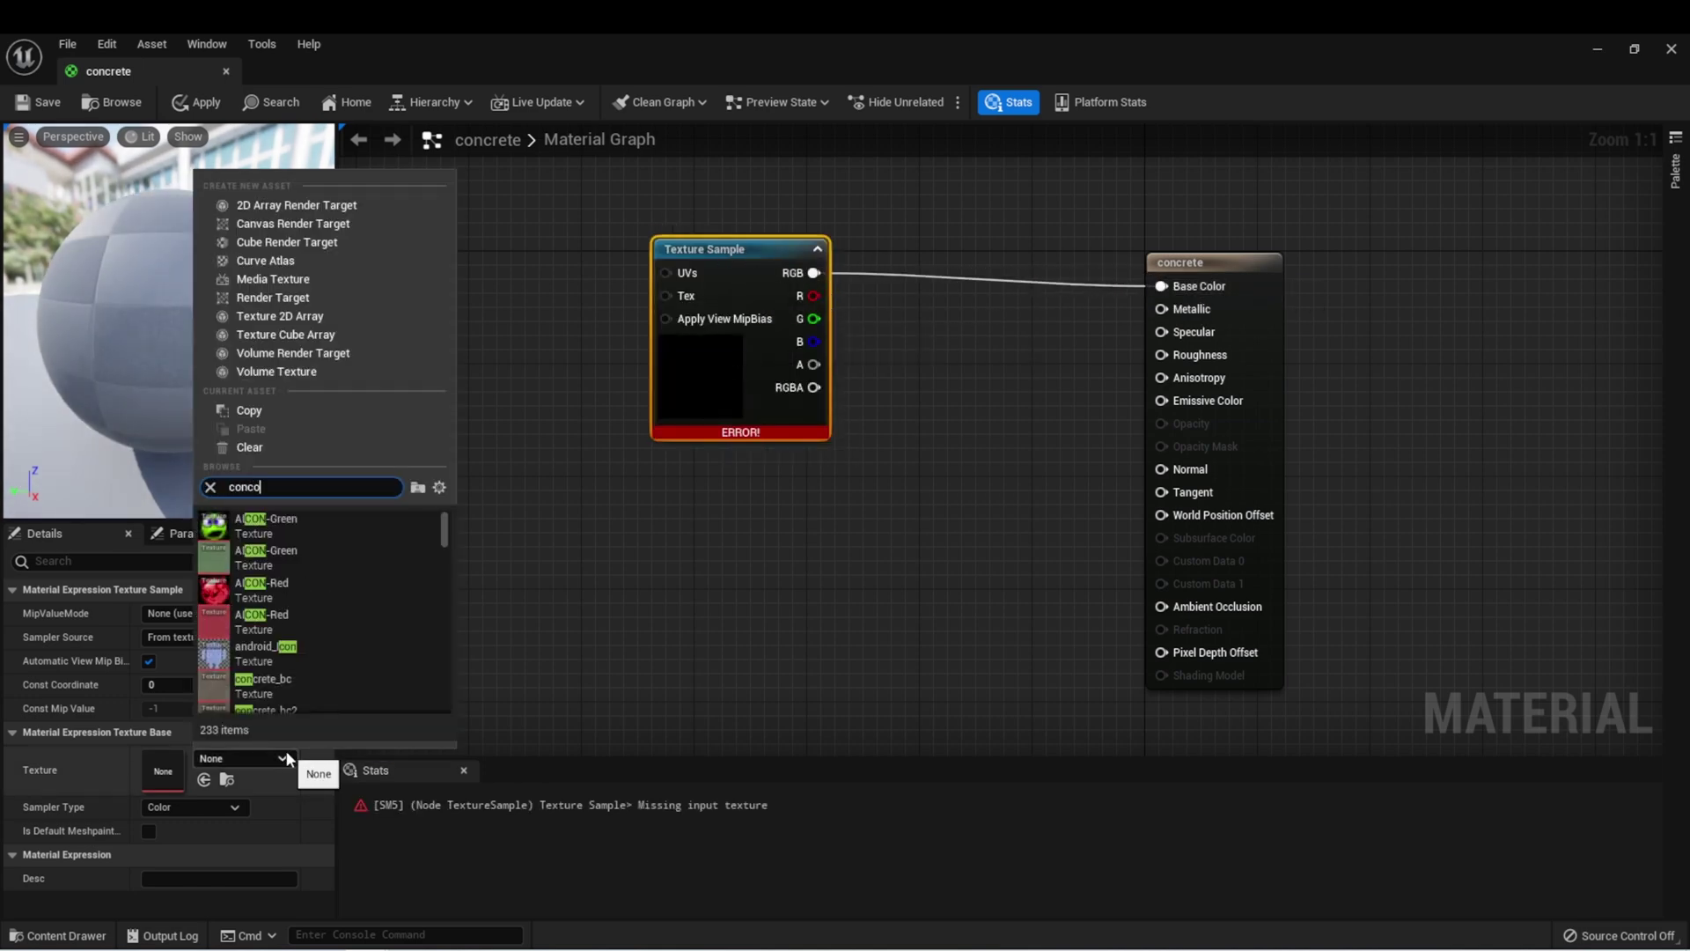
pyautogui.press('BackSpace')
pyautogui.press('Return')
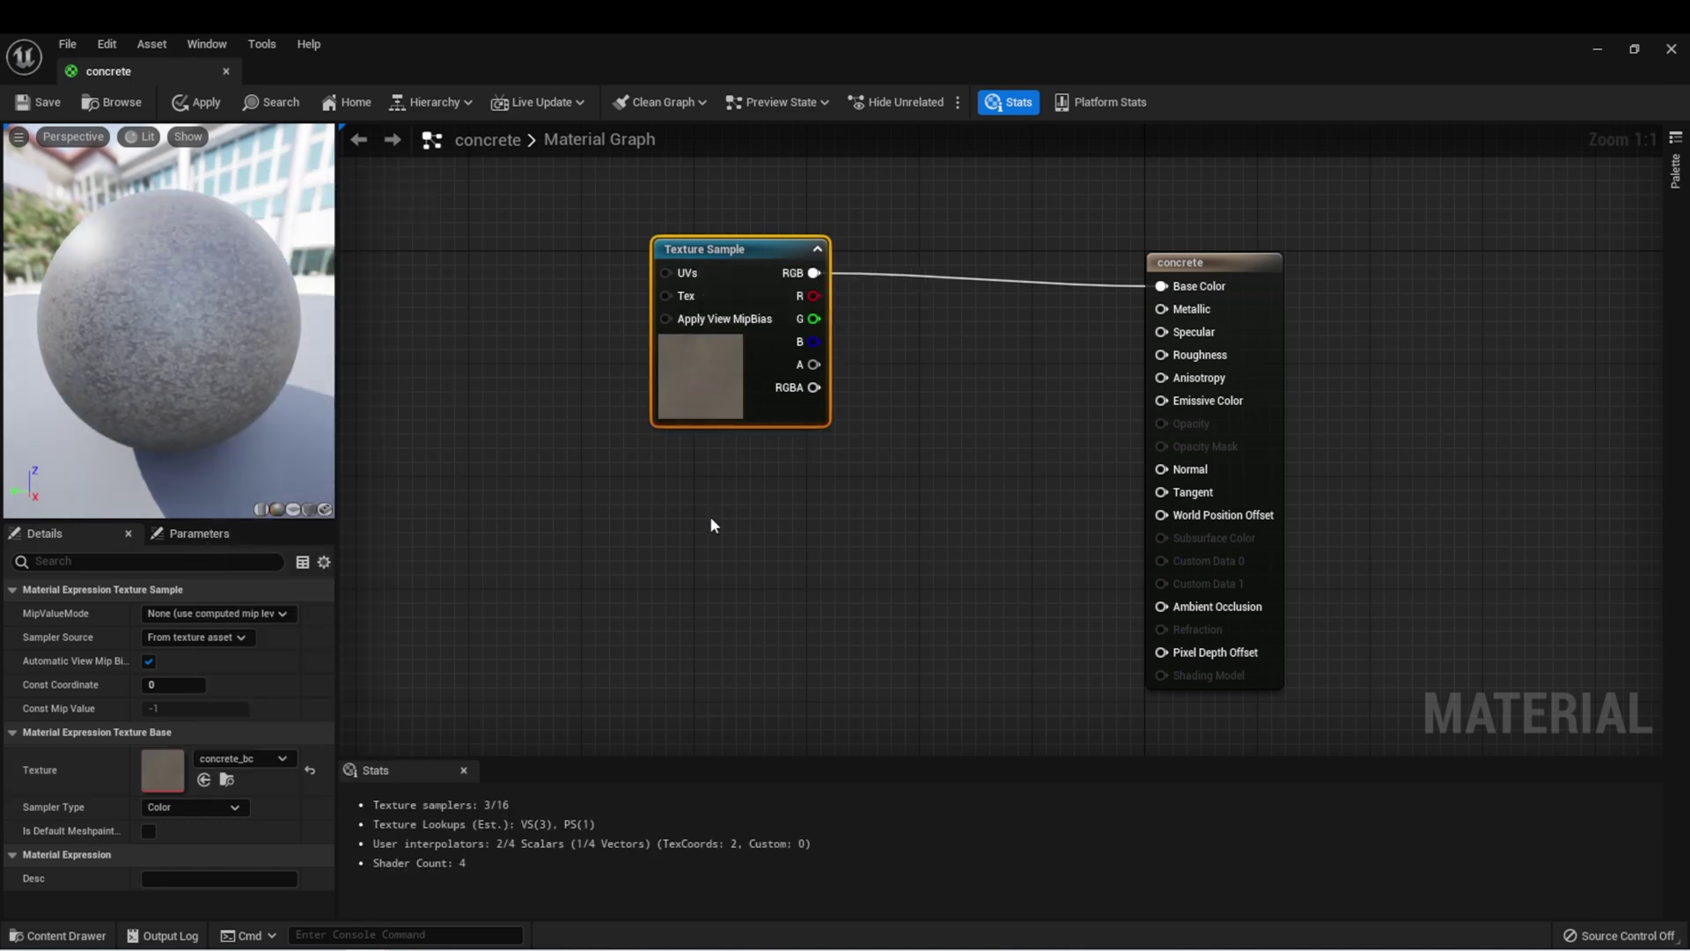
# Duplicate the Texture Sample node, assign concrete_roughness to the copy and connect its RGB output to Roughness
pyautogui.hotkey('ctrl', 'd')
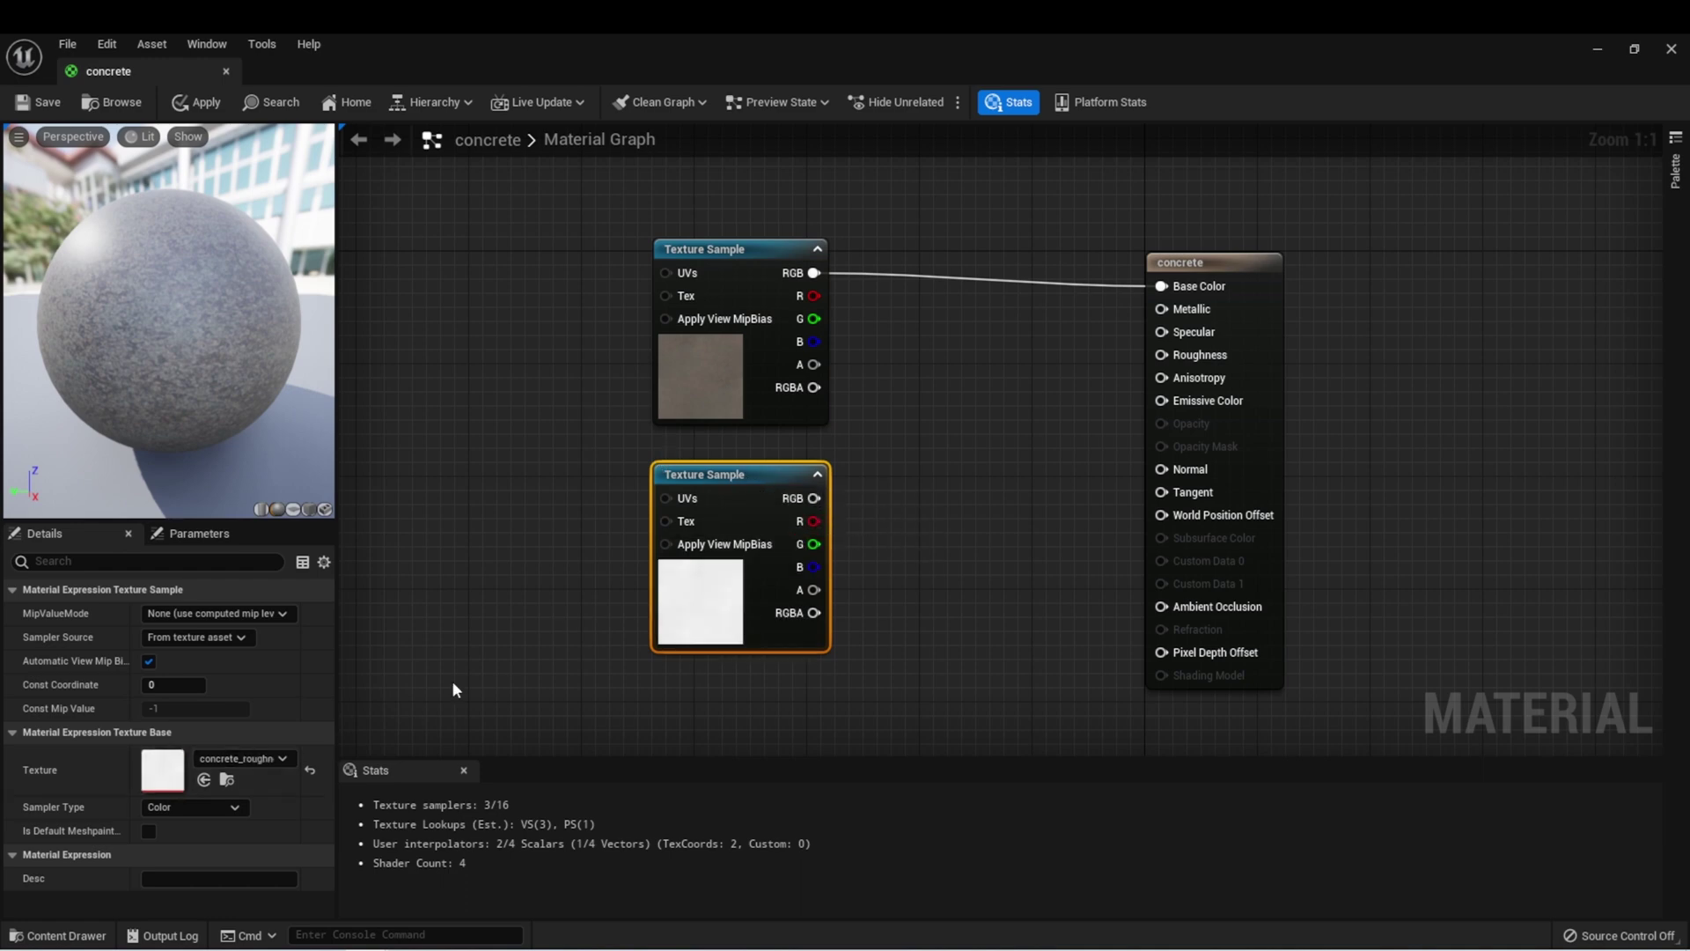
pyautogui.moveTo(814, 498); pyautogui.dragTo(1164, 355)
# Duplicate another Texture Sample with the concrete_n texture, connect its RGB output to Normal and apply the concrete material
pyautogui.moveTo(706, 748); pyautogui.dragTo(736, 623, button='right')
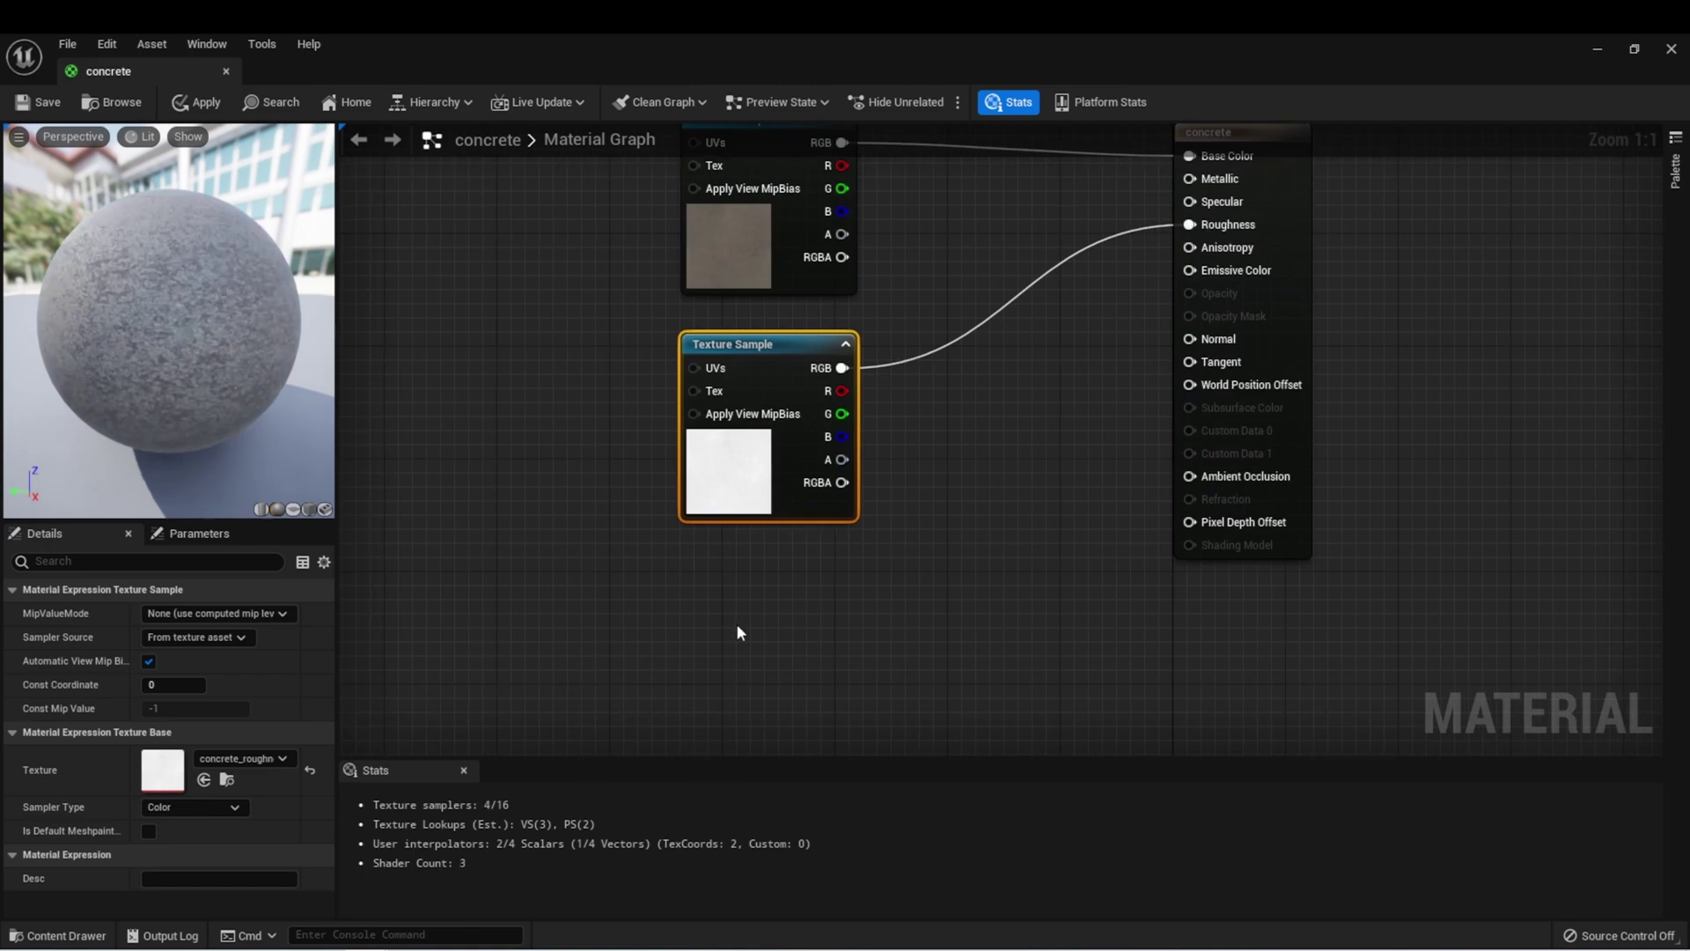
pyautogui.hotkey('ctrl', 'd')
pyautogui.moveTo(797, 641); pyautogui.dragTo(738, 554)
pyautogui.click(280, 758)
pyautogui.click(264, 246)
pyautogui.moveTo(841, 579); pyautogui.dragTo(1190, 339)
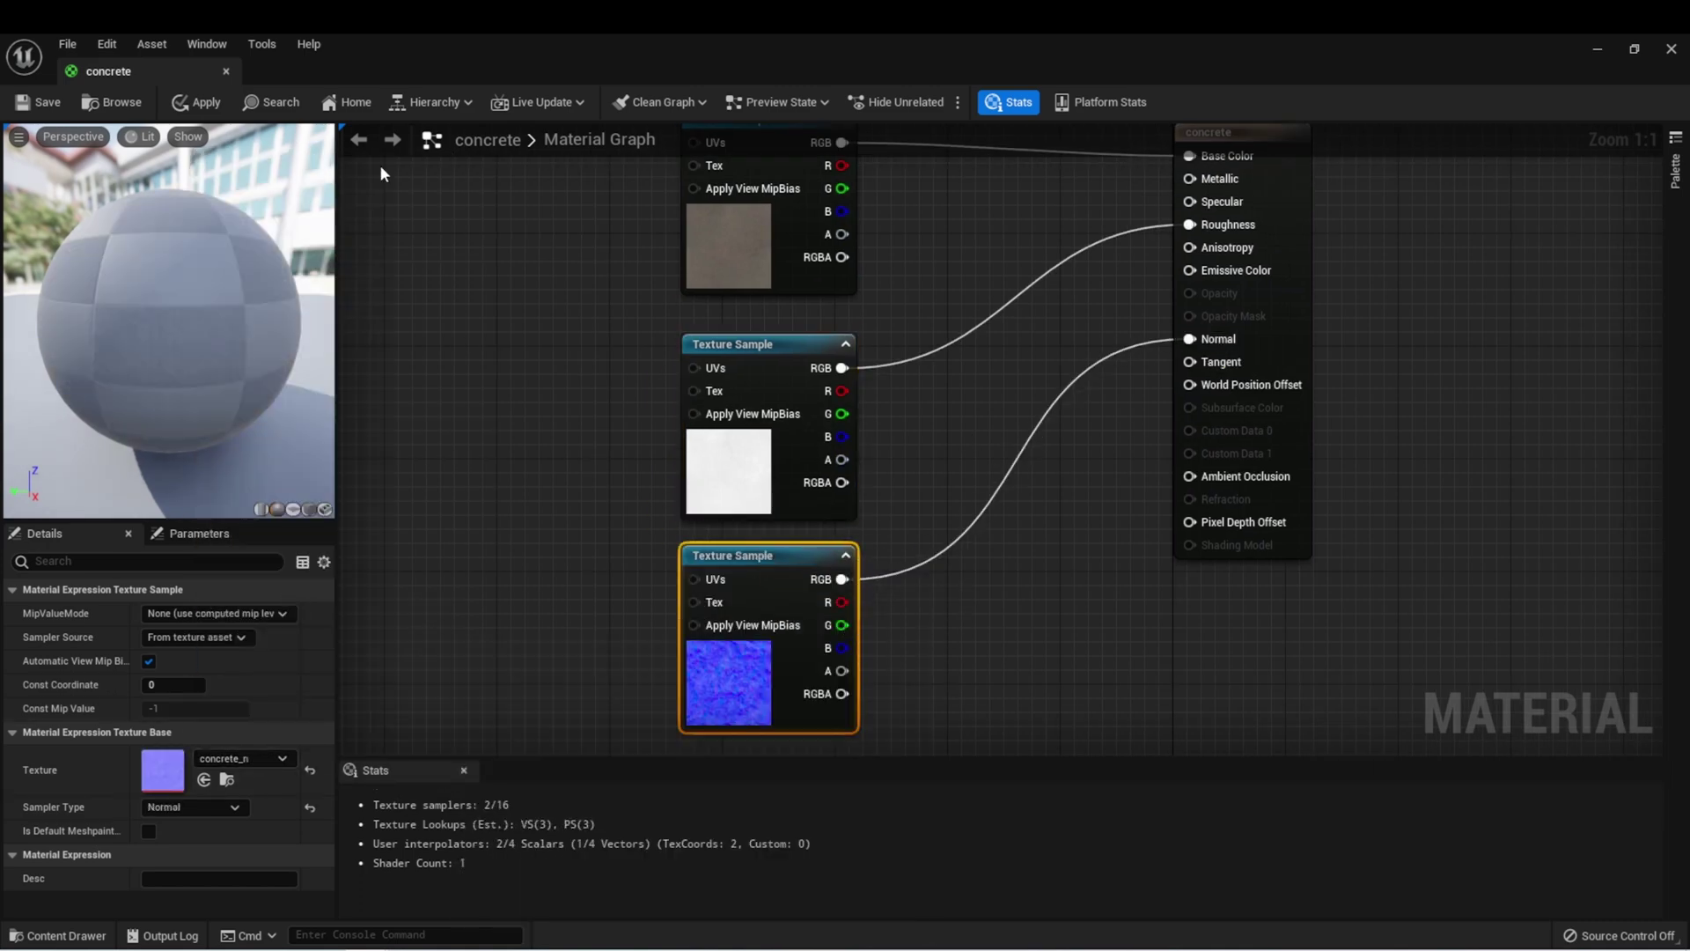
pyautogui.click(209, 104)
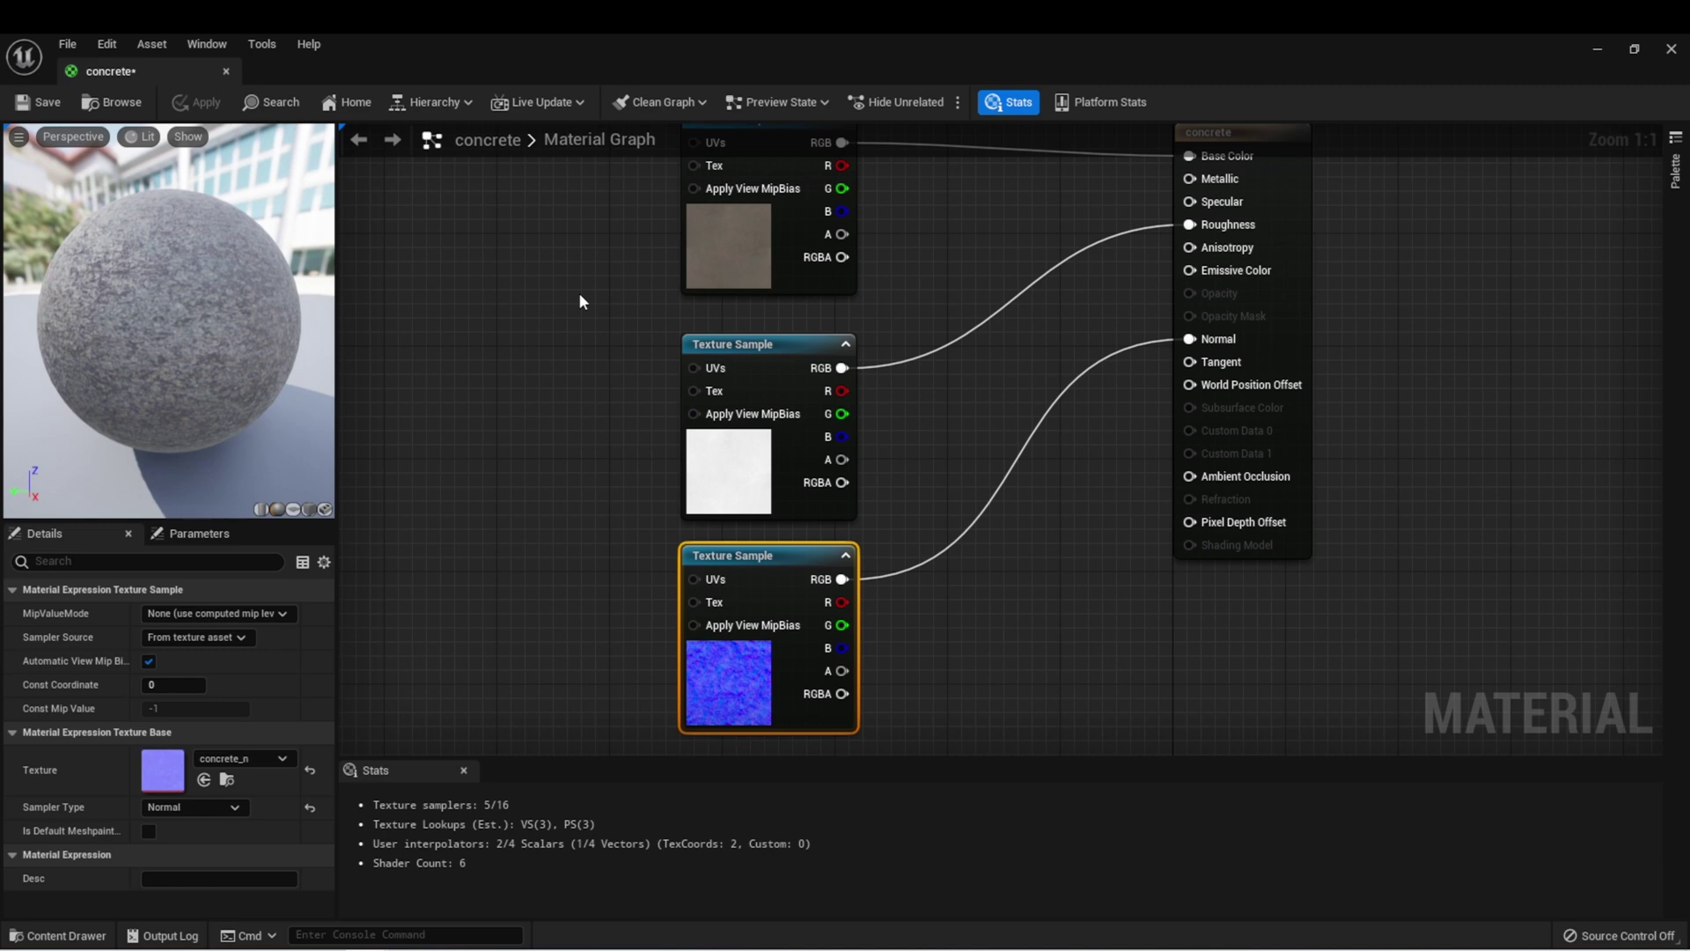
pyautogui.moveTo(579, 301); pyautogui.dragTo(585, 380, button='right')
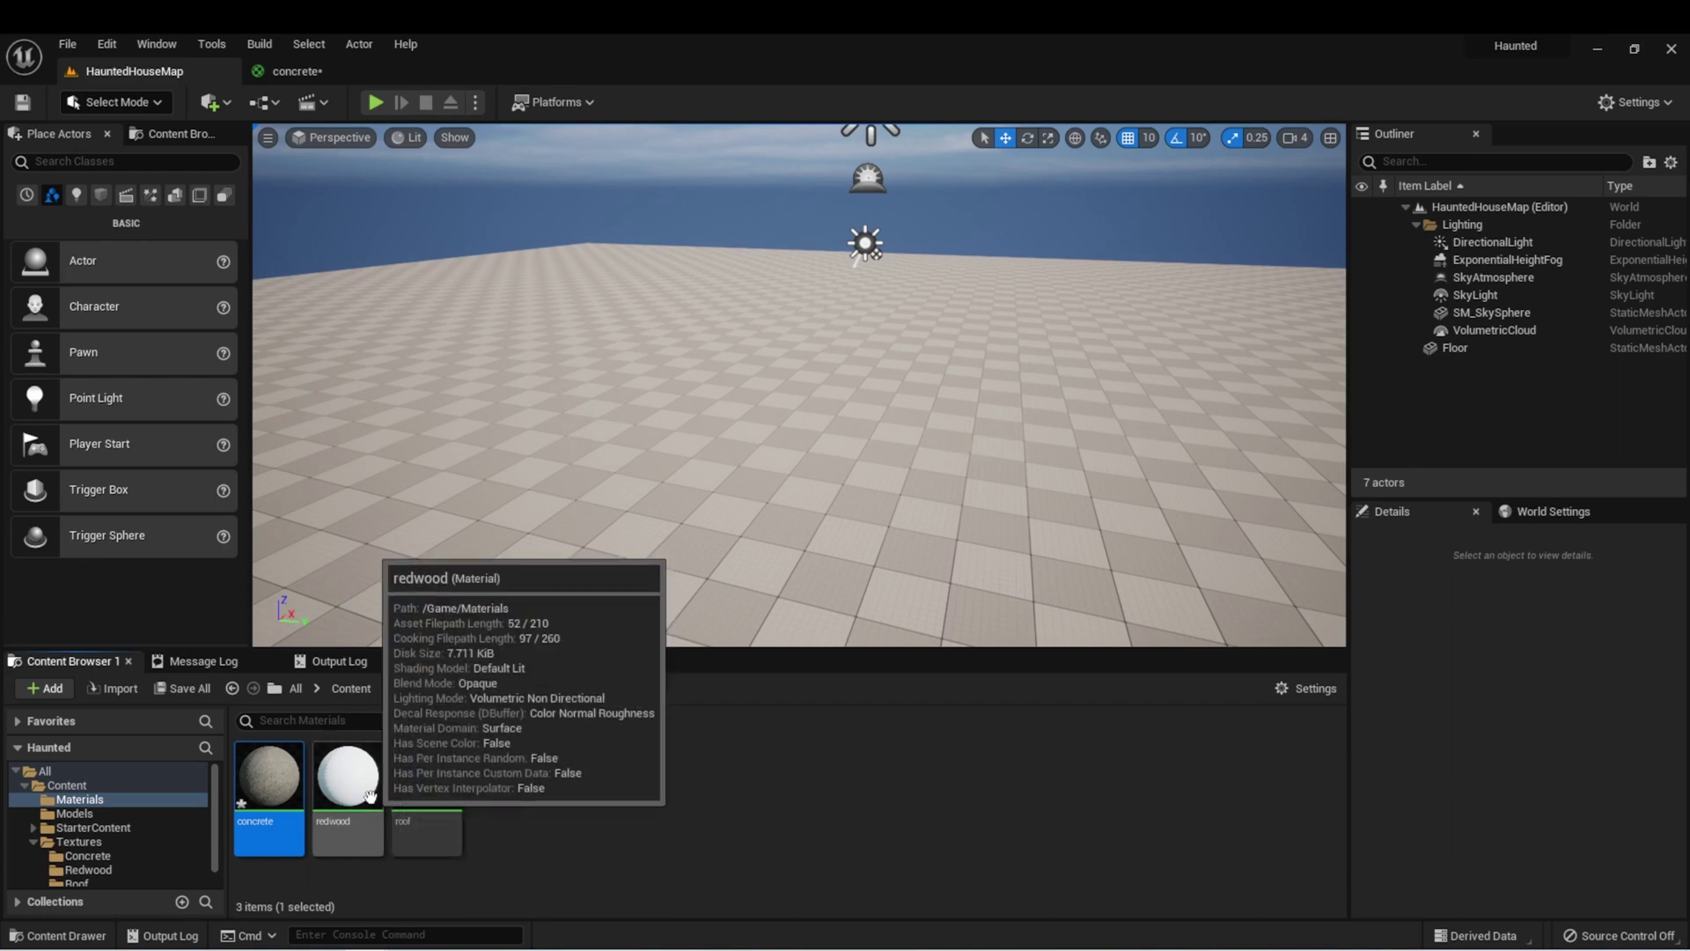
# Open the redwood material and replace its Param color node with a Texture Sample node
pyautogui.doubleClick(348, 779)
pyautogui.rightClick(598, 254)
pyautogui.write('tex')
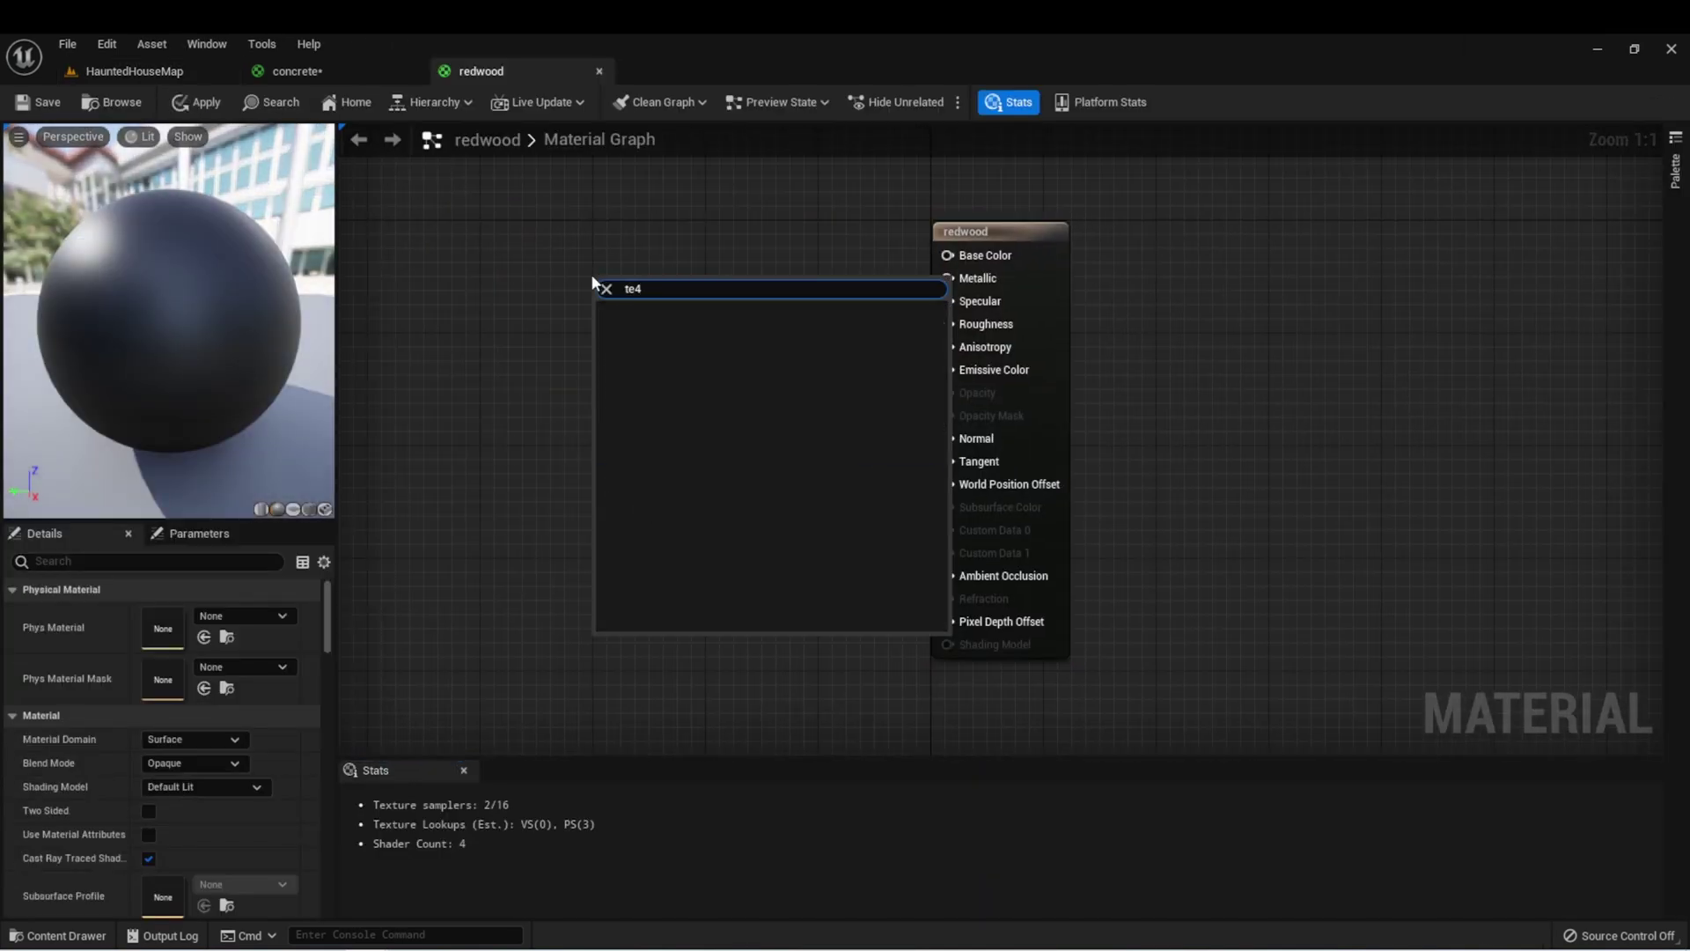
pyautogui.click(686, 426)
# Assign the T_tiled_redwood_bc texture to the new node and connect its RGB output to Base Color
pyautogui.click(287, 754)
pyautogui.write('redw')
pyautogui.click(294, 517)
pyautogui.moveTo(742, 270); pyautogui.dragTo(947, 255)
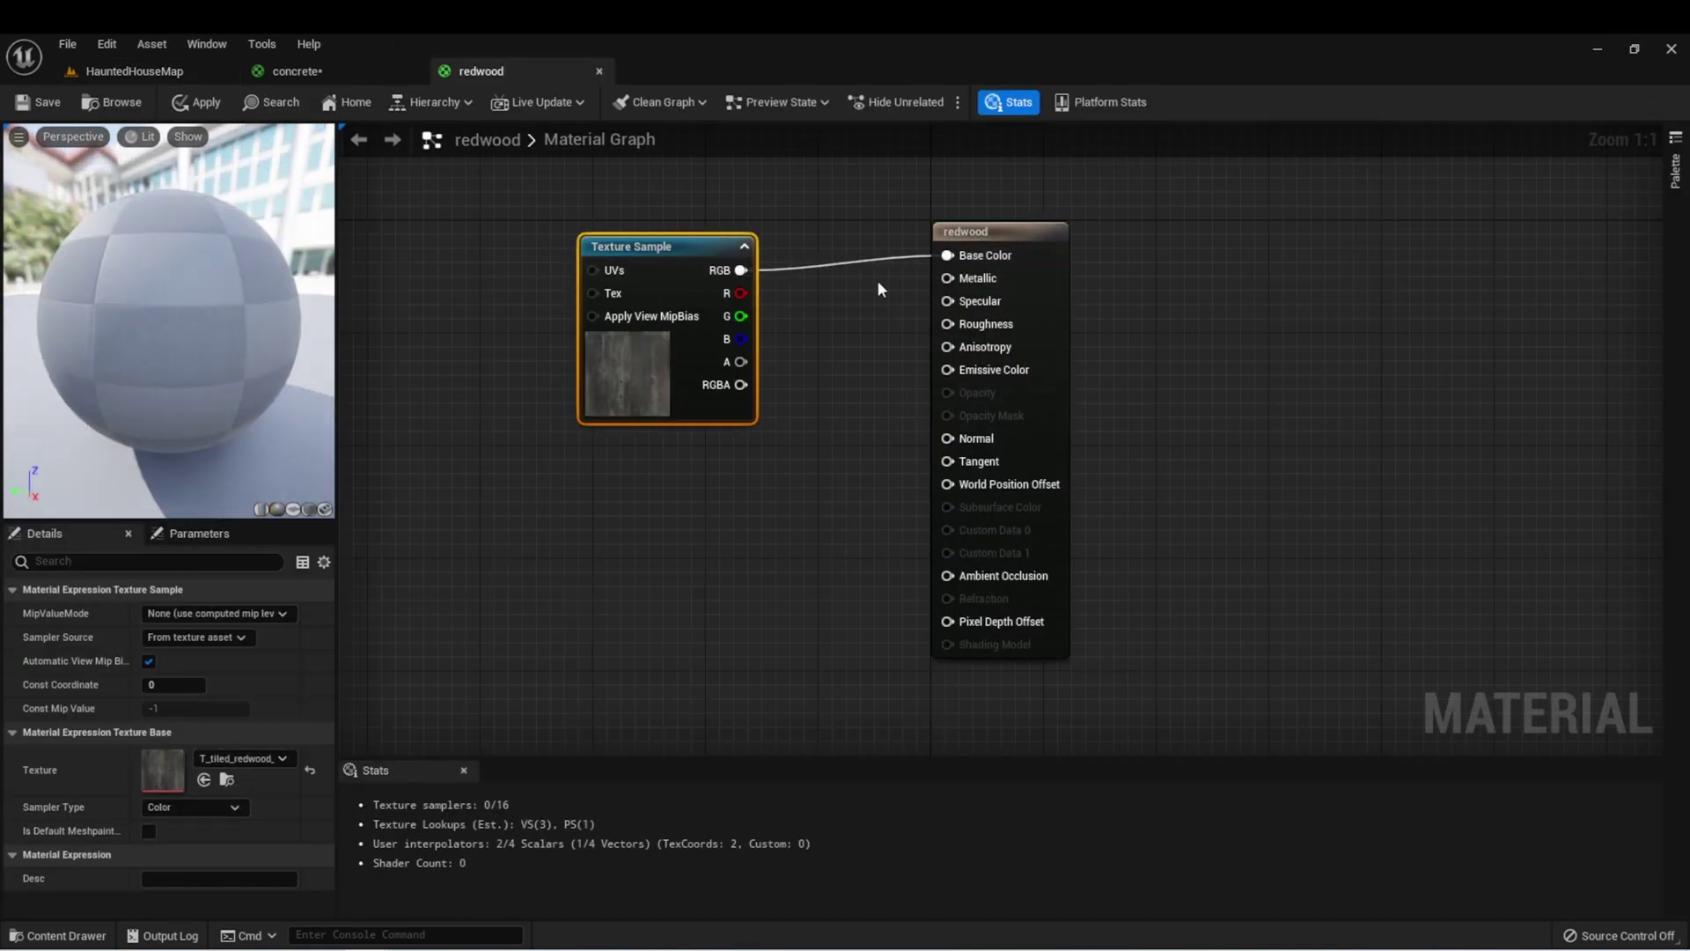
# Duplicate the redwood Texture Sample twice, connect the lowest copy's RGB output to Normal and assign it T_tiled_redwood_n
pyautogui.hotkey('ctrl', 'w')
pyautogui.hotkey('ctrl', 'w')
pyautogui.moveTo(592, 679); pyautogui.dragTo(702, 545, button='right')
pyautogui.moveTo(758, 541); pyautogui.dragTo(1057, 305)
pyautogui.click(242, 758)
pyautogui.click(264, 658)
# Assign T_tiled_redwood_r to the middle Texture Sample, connect its RGB output to Roughness and apply the redwood material
pyautogui.click(774, 310)
pyautogui.click(243, 758)
pyautogui.click(264, 687)
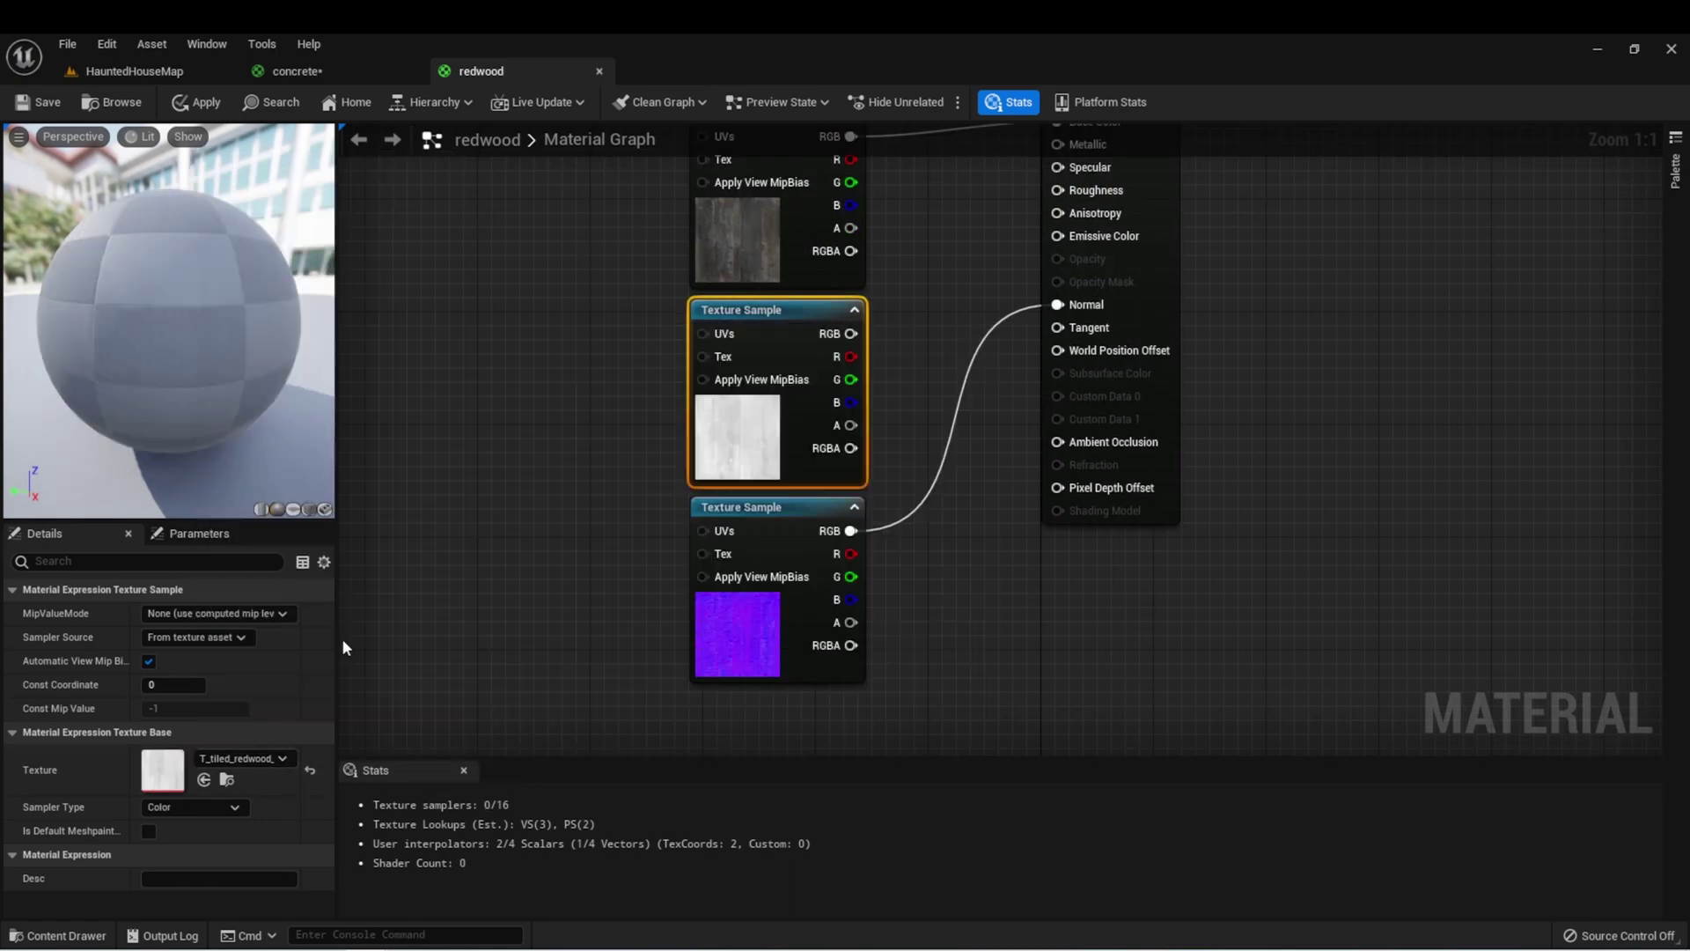
pyautogui.moveTo(617, 440); pyautogui.dragTo(445, 632, button='right')
pyautogui.moveTo(679, 548); pyautogui.dragTo(890, 401)
pyautogui.click(195, 102)
# Open the roof material, delete its Param color node and add a Texture Sample node
pyautogui.click(135, 70)
pyautogui.doubleClick(427, 775)
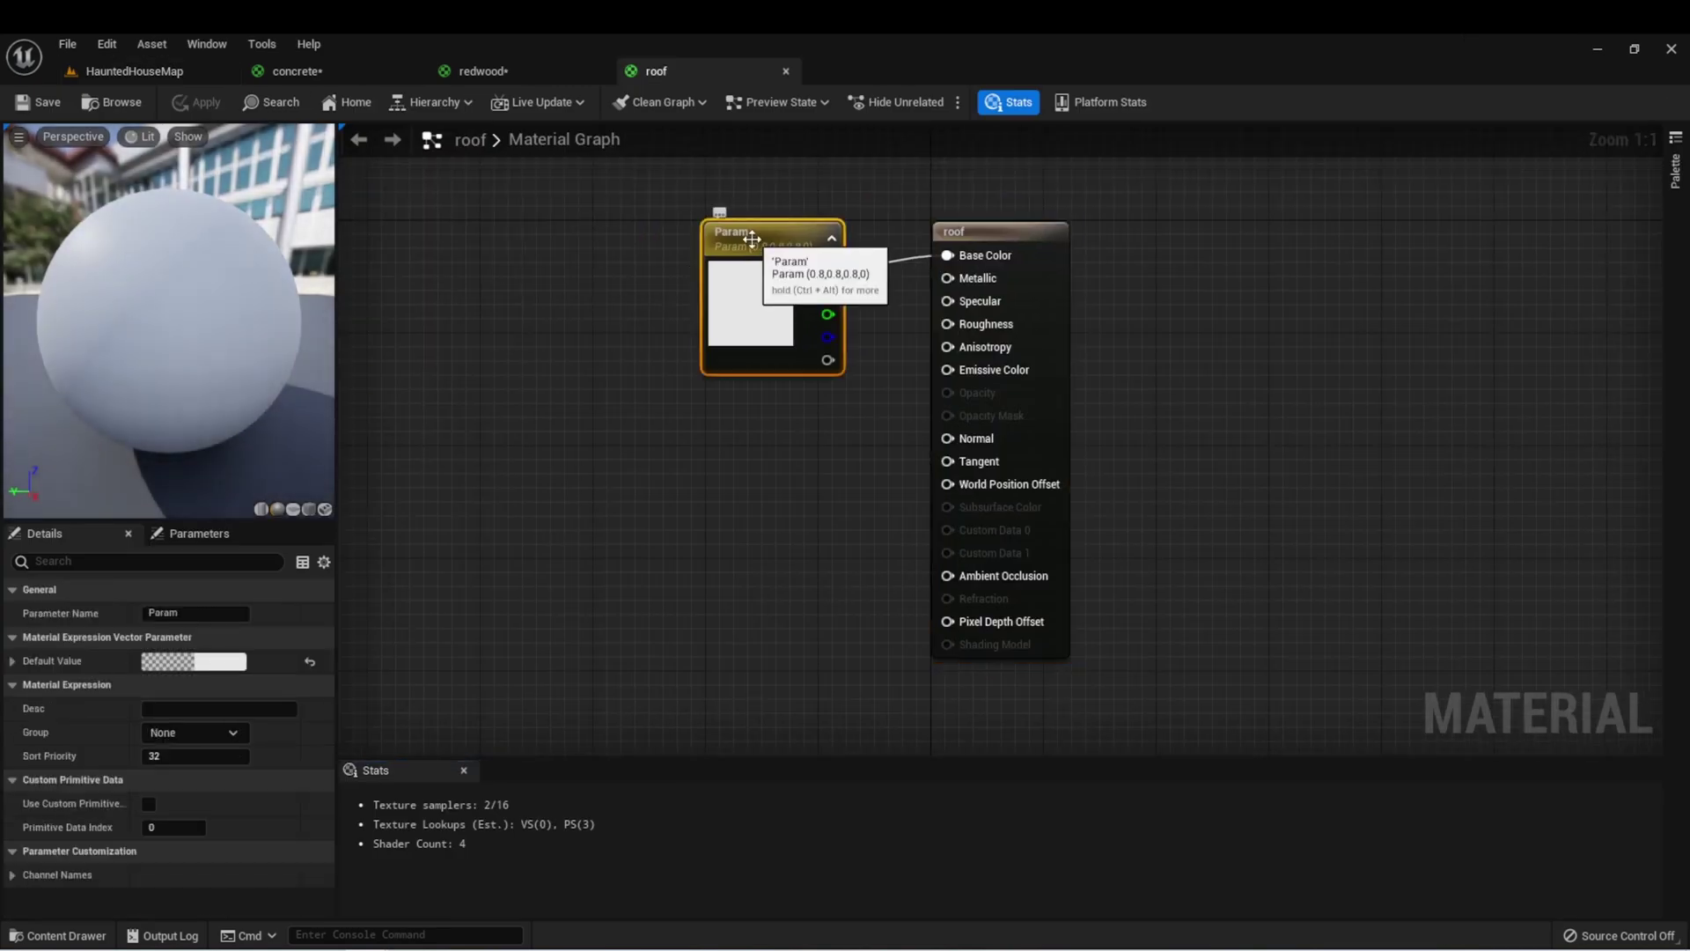
pyautogui.press('Delete')
pyautogui.rightClick(709, 244)
pyautogui.write('texture')
pyautogui.press('Return')
# Connect the roof Texture Sample's RGB output to Base Color and assign it the roof_bc texture
pyautogui.moveTo(775, 277); pyautogui.dragTo(947, 255)
pyautogui.click(273, 758)
pyautogui.write('roof')
pyautogui.click(251, 524)
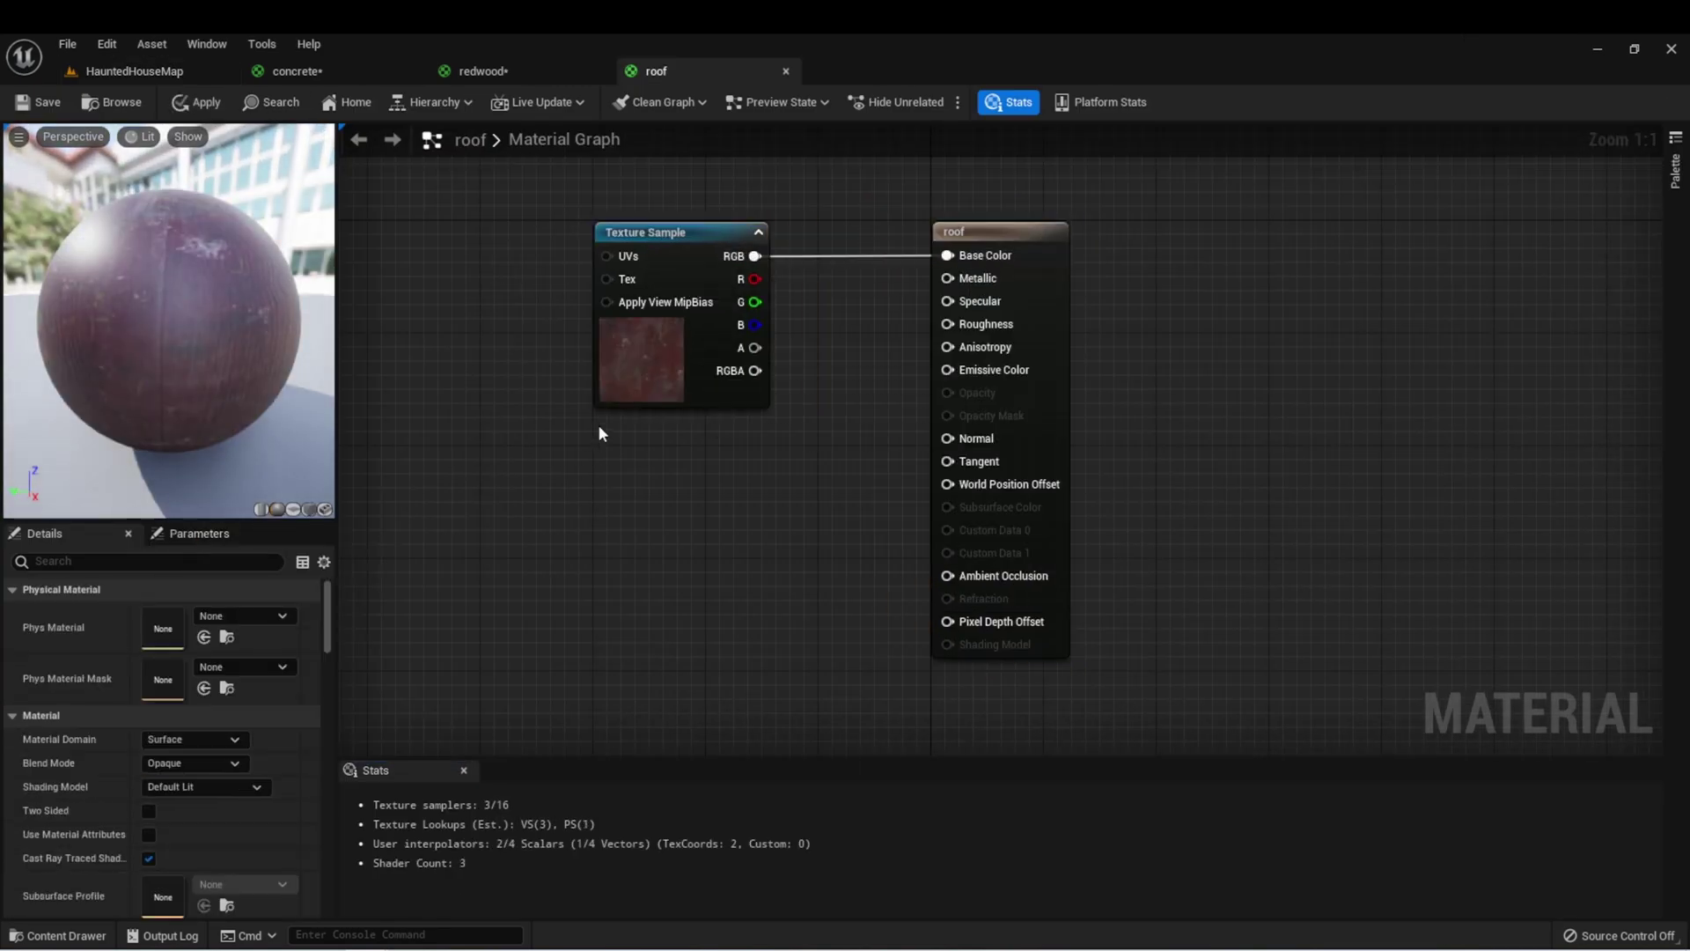
# Make two copies of the roof Texture Sample, assign roof_roughness to the middle one and connect it to Roughness
pyautogui.hotkey('ctrl', 'c')
pyautogui.hotkey('ctrl', 'v')
pyautogui.hotkey('ctrl', 'v')
pyautogui.moveTo(651, 671); pyautogui.dragTo(627, 624)
pyautogui.click(663, 527)
pyautogui.click(242, 758)
pyautogui.click(289, 662)
pyautogui.moveTo(755, 454); pyautogui.dragTo(947, 324)
# Assign roof_n to the remaining Texture Sample copy, connect its RGB output to Normal and apply the roof material
pyautogui.moveTo(880, 617); pyautogui.dragTo(956, 472, button='right')
pyautogui.click(722, 483)
pyautogui.click(273, 758)
pyautogui.click(255, 691)
pyautogui.moveTo(831, 506); pyautogui.dragTo(1022, 294)
pyautogui.click(198, 102)
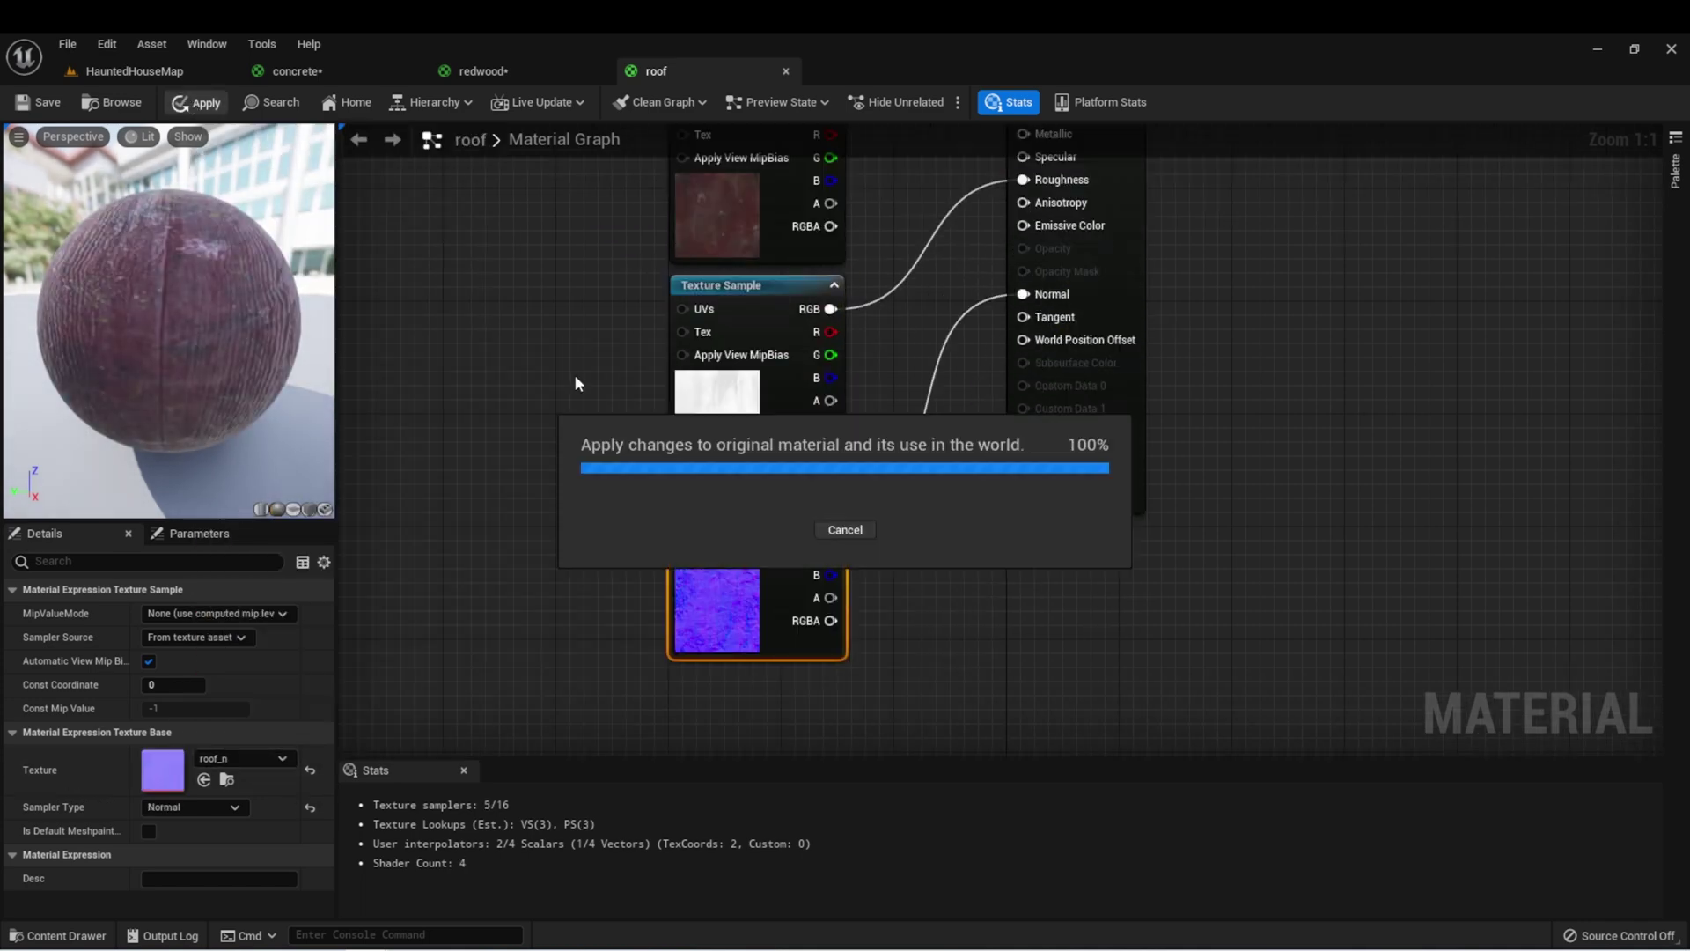
# Check the redwood and concrete material graphs and return to the HauntedHouseMap level
pyautogui.click(536, 72)
pyautogui.click(283, 79)
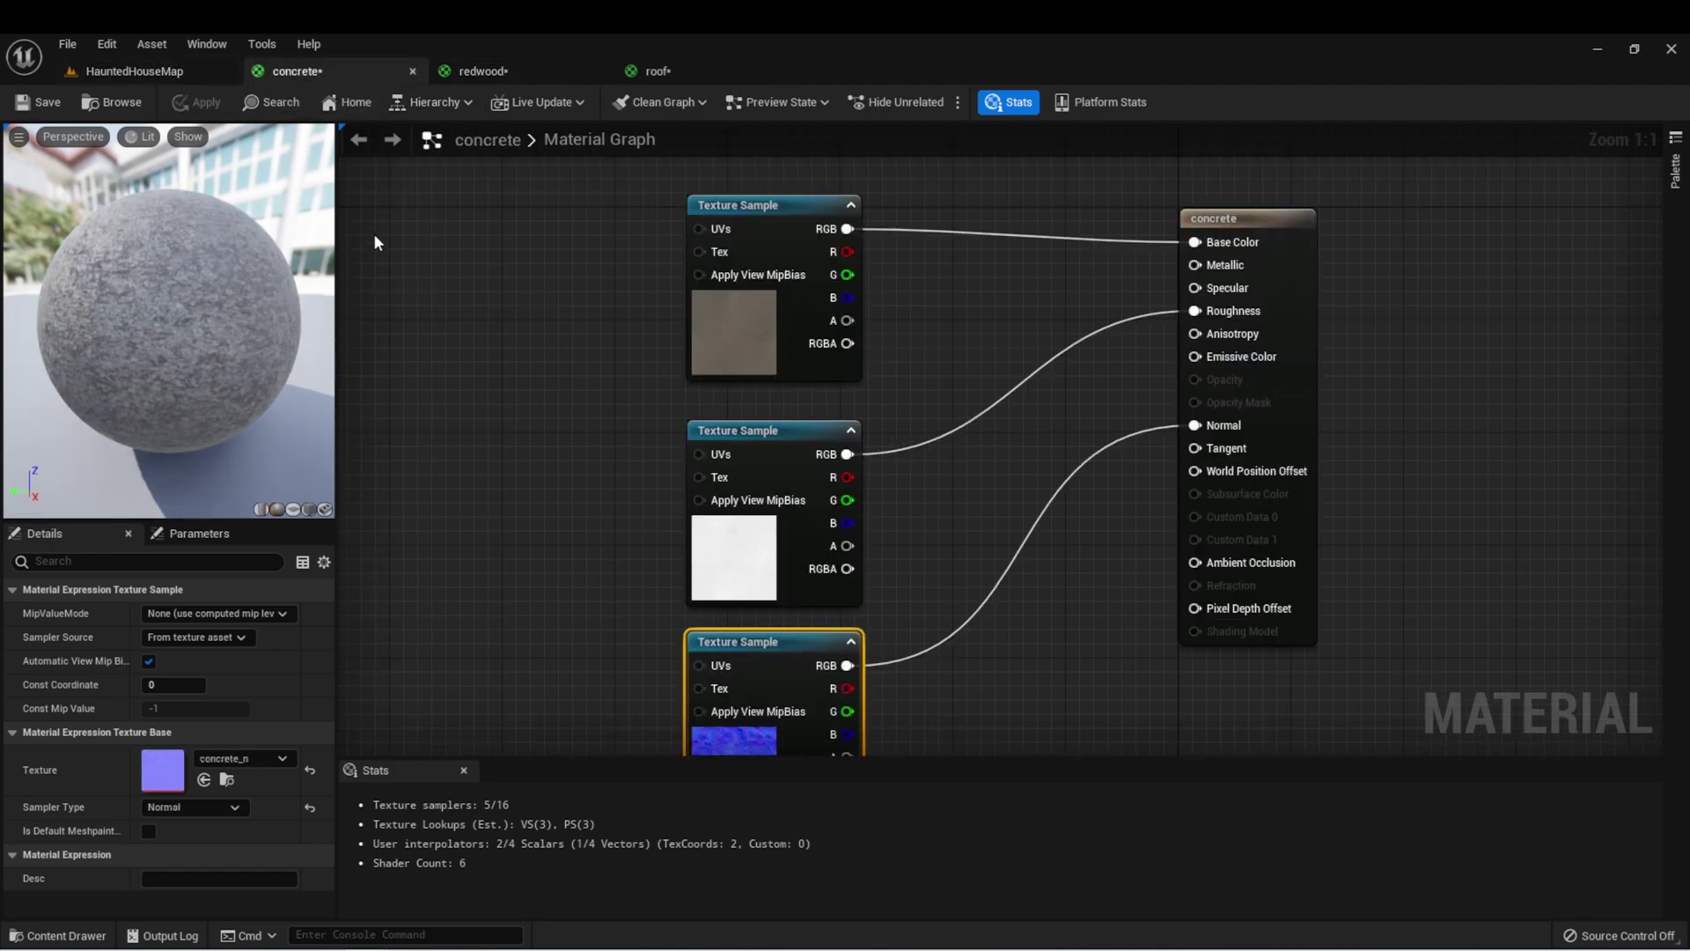
pyautogui.click(134, 72)
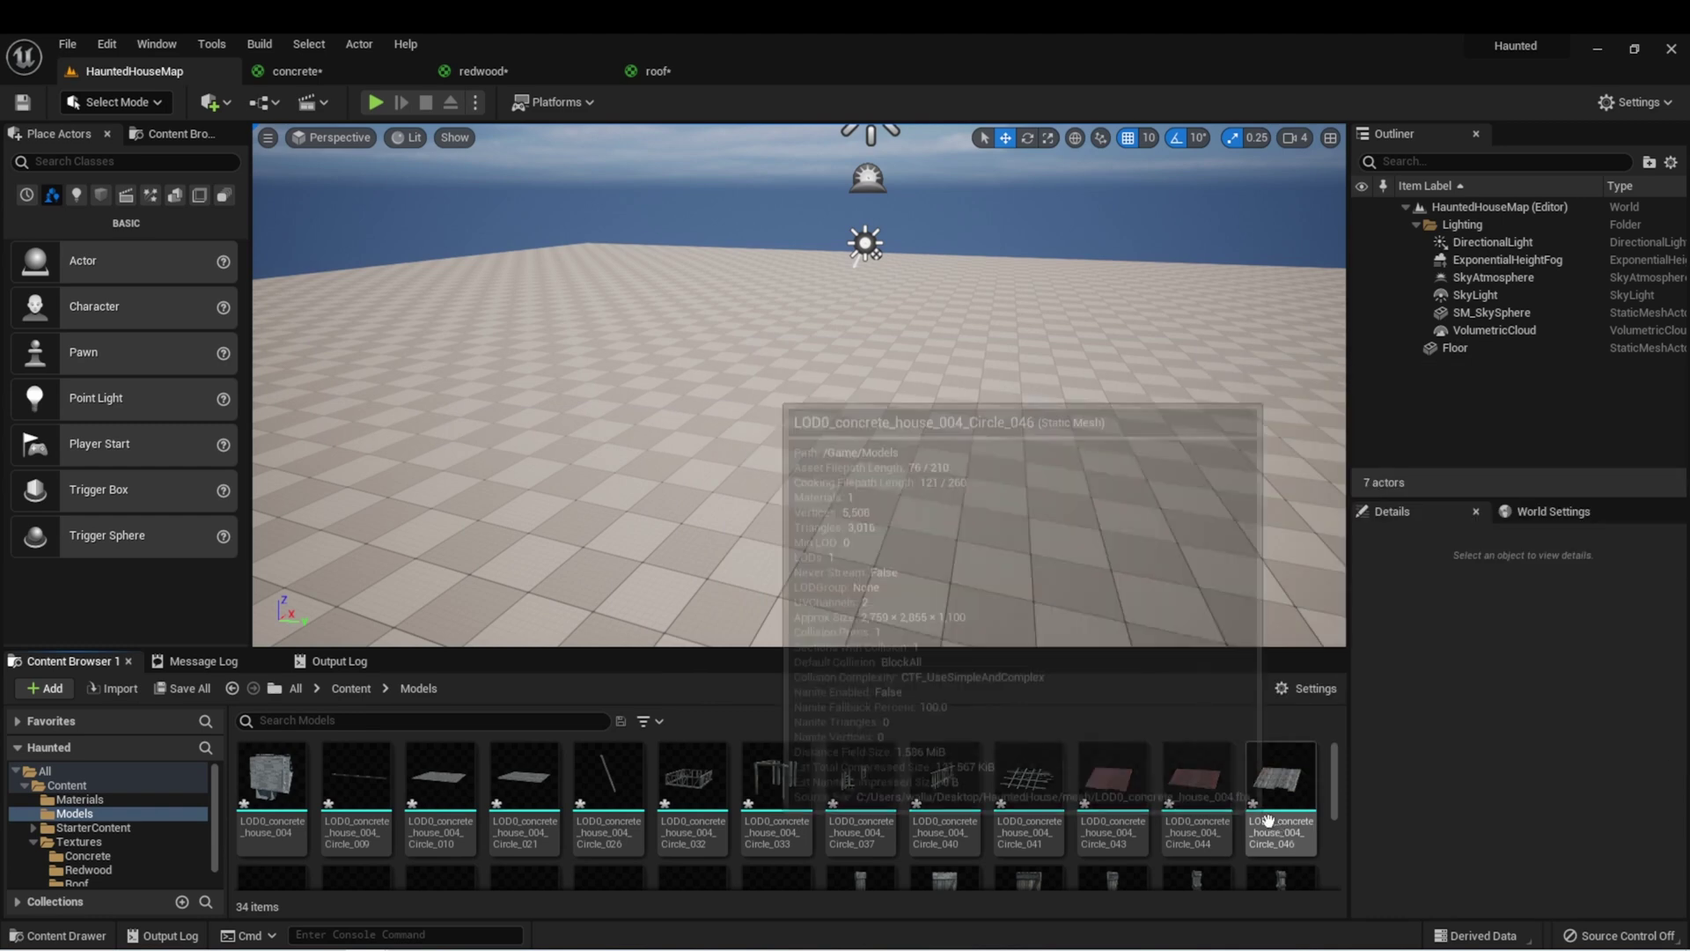
# Look through the individual house part meshes in the Models folder
pyautogui.moveTo(732, 475); pyautogui.dragTo(810, 476, button='right')
pyautogui.click(525, 783)
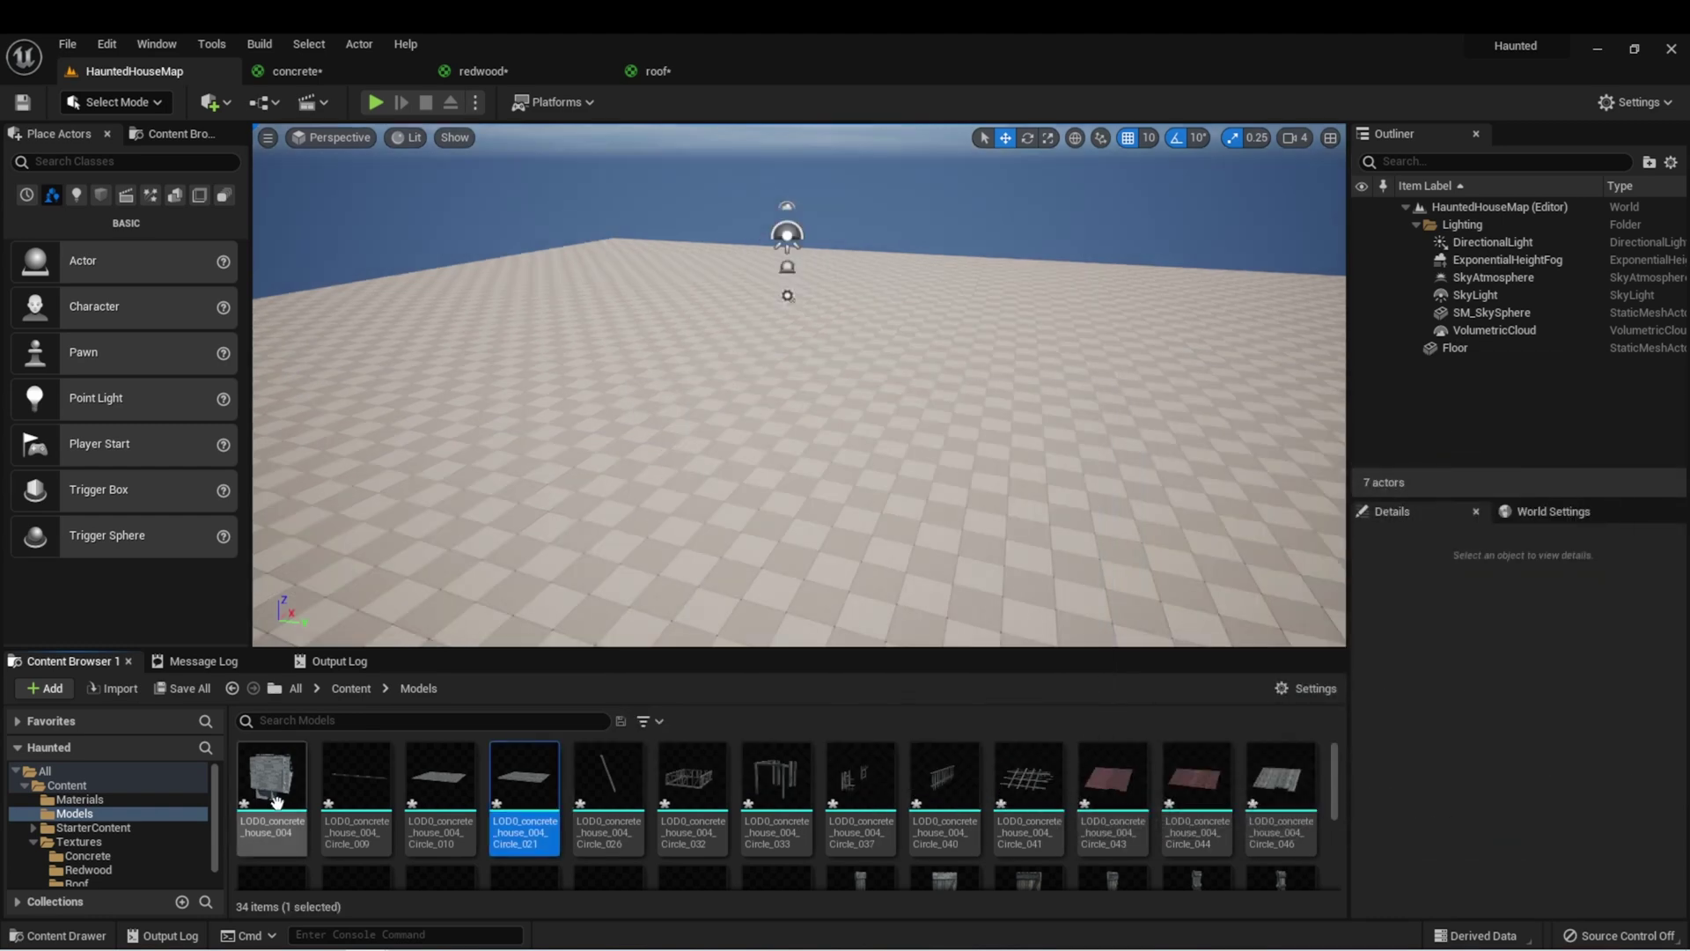
pyautogui.click(693, 783)
pyautogui.click(776, 780)
pyautogui.click(861, 779)
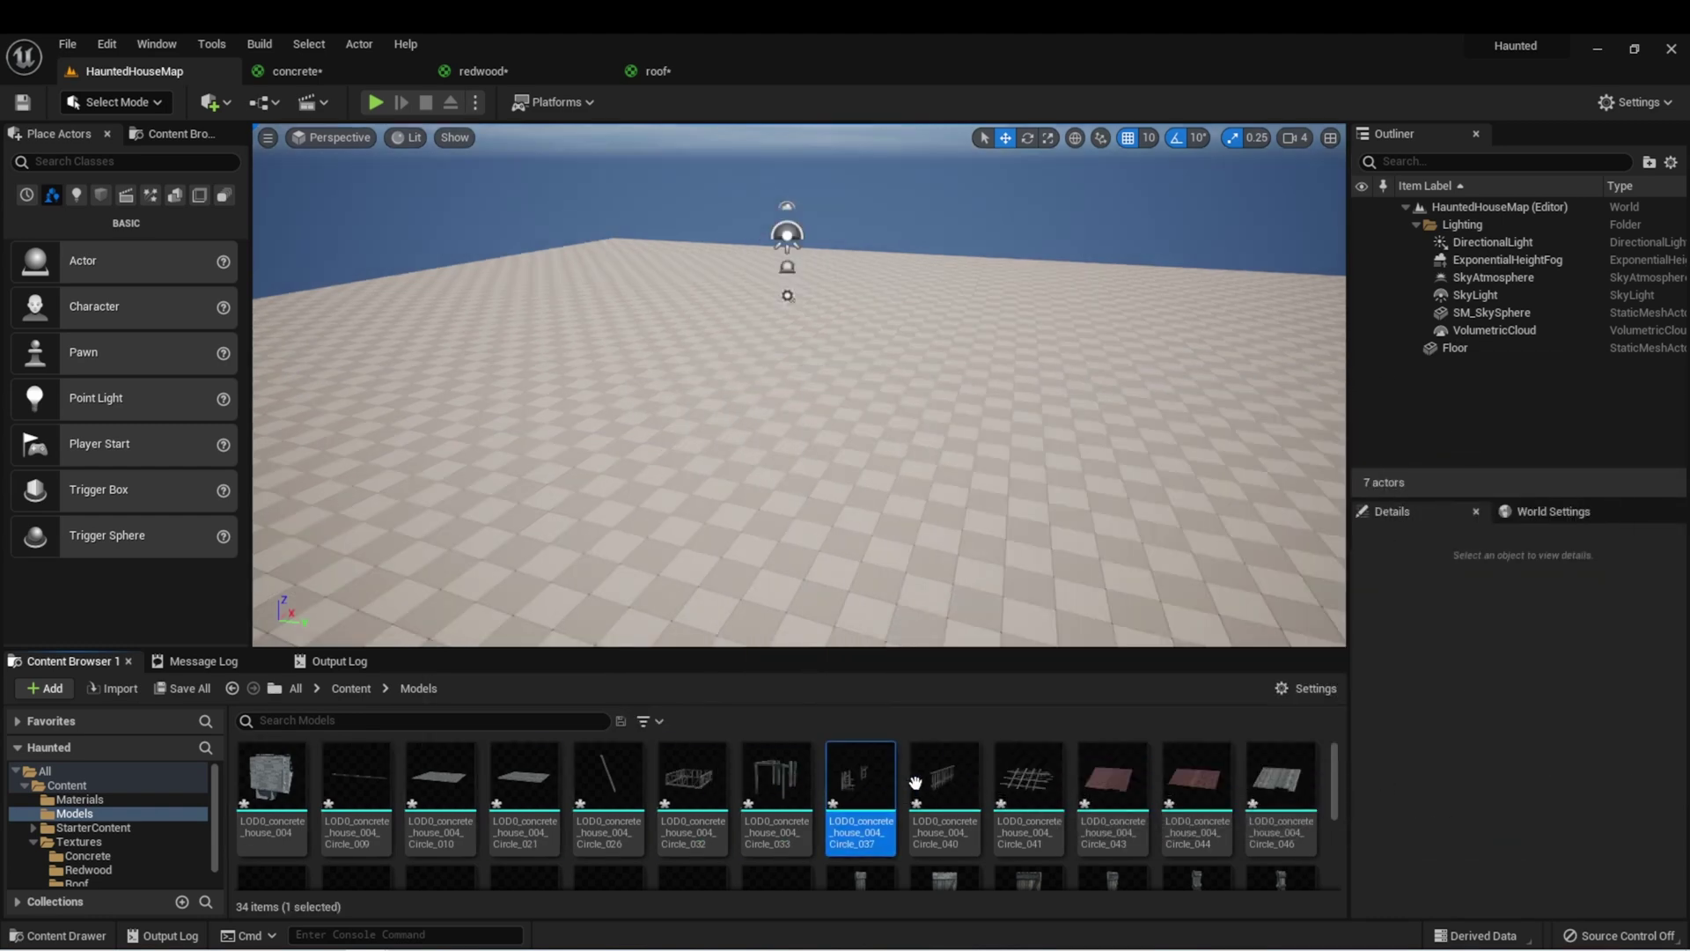
pyautogui.click(945, 779)
pyautogui.click(1017, 779)
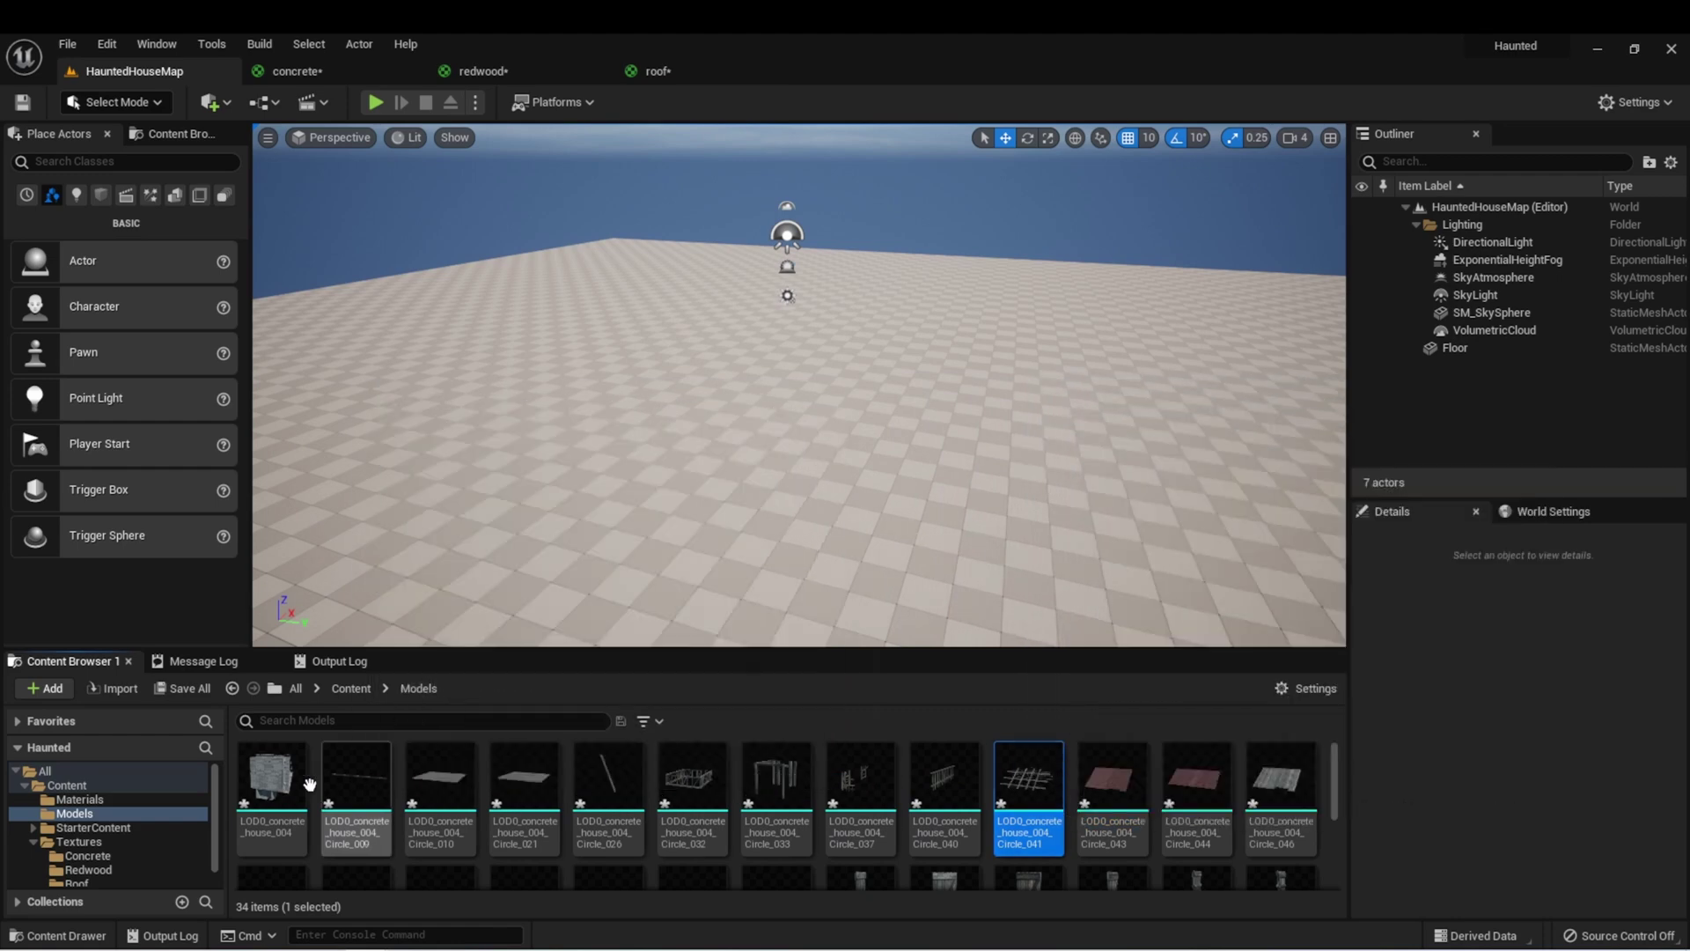
# Select all the house meshes in the Models folder and place them together on the floor of the level
pyautogui.click(272, 779)
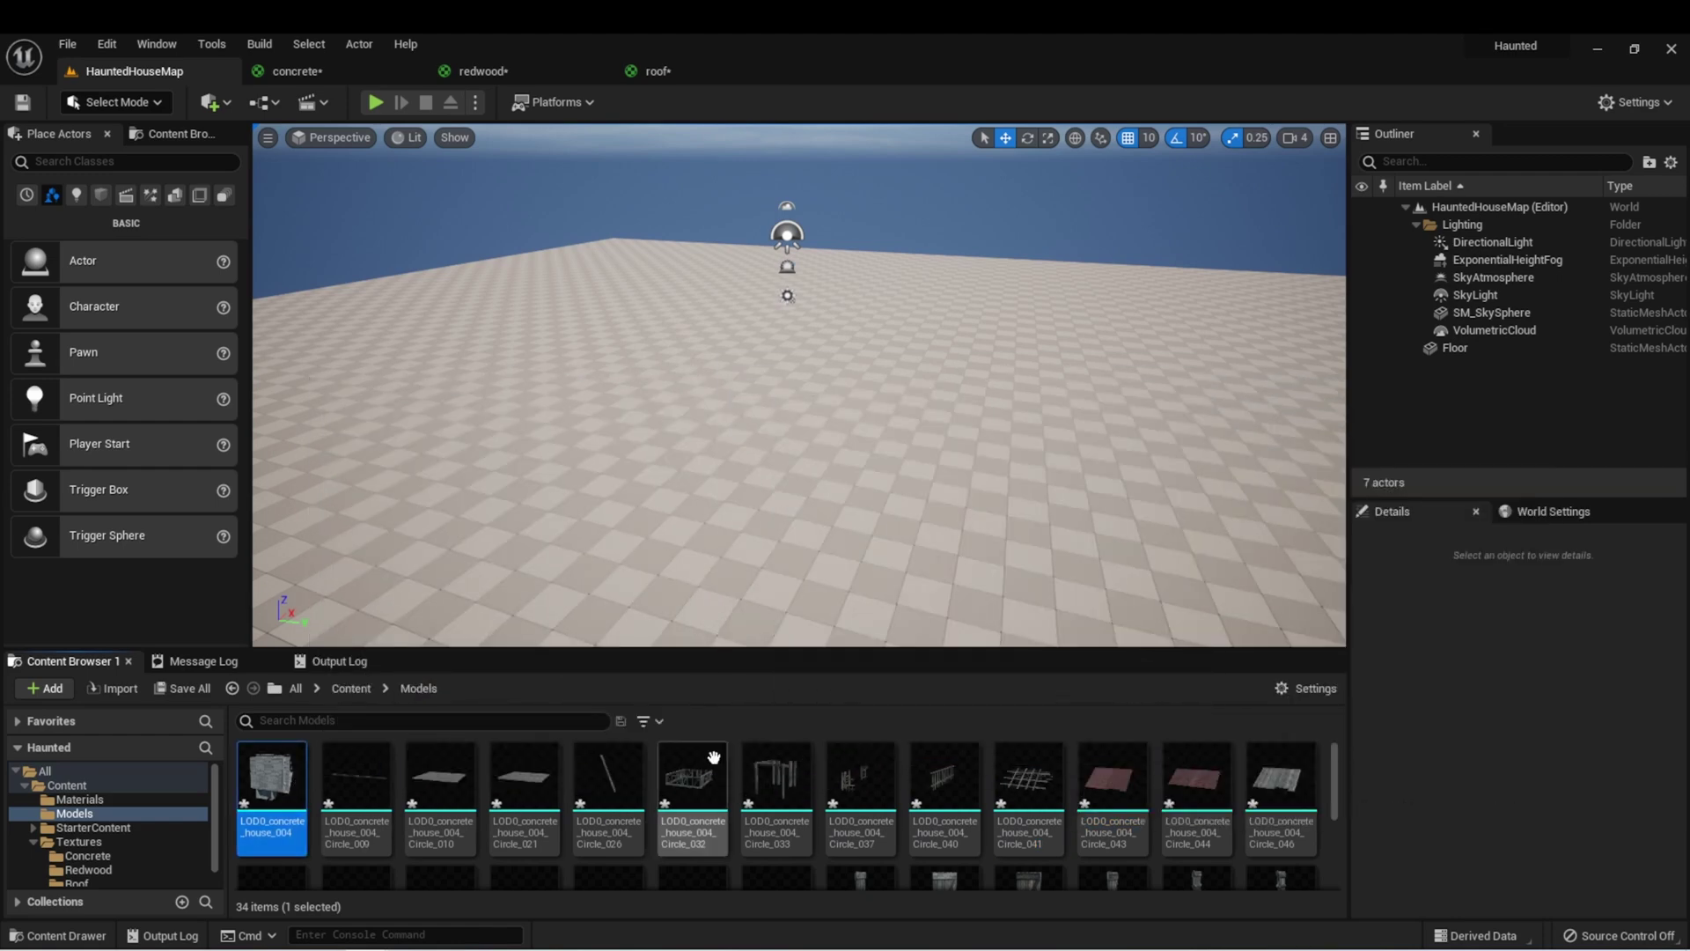
pyautogui.scroll(-3, 827, 793)
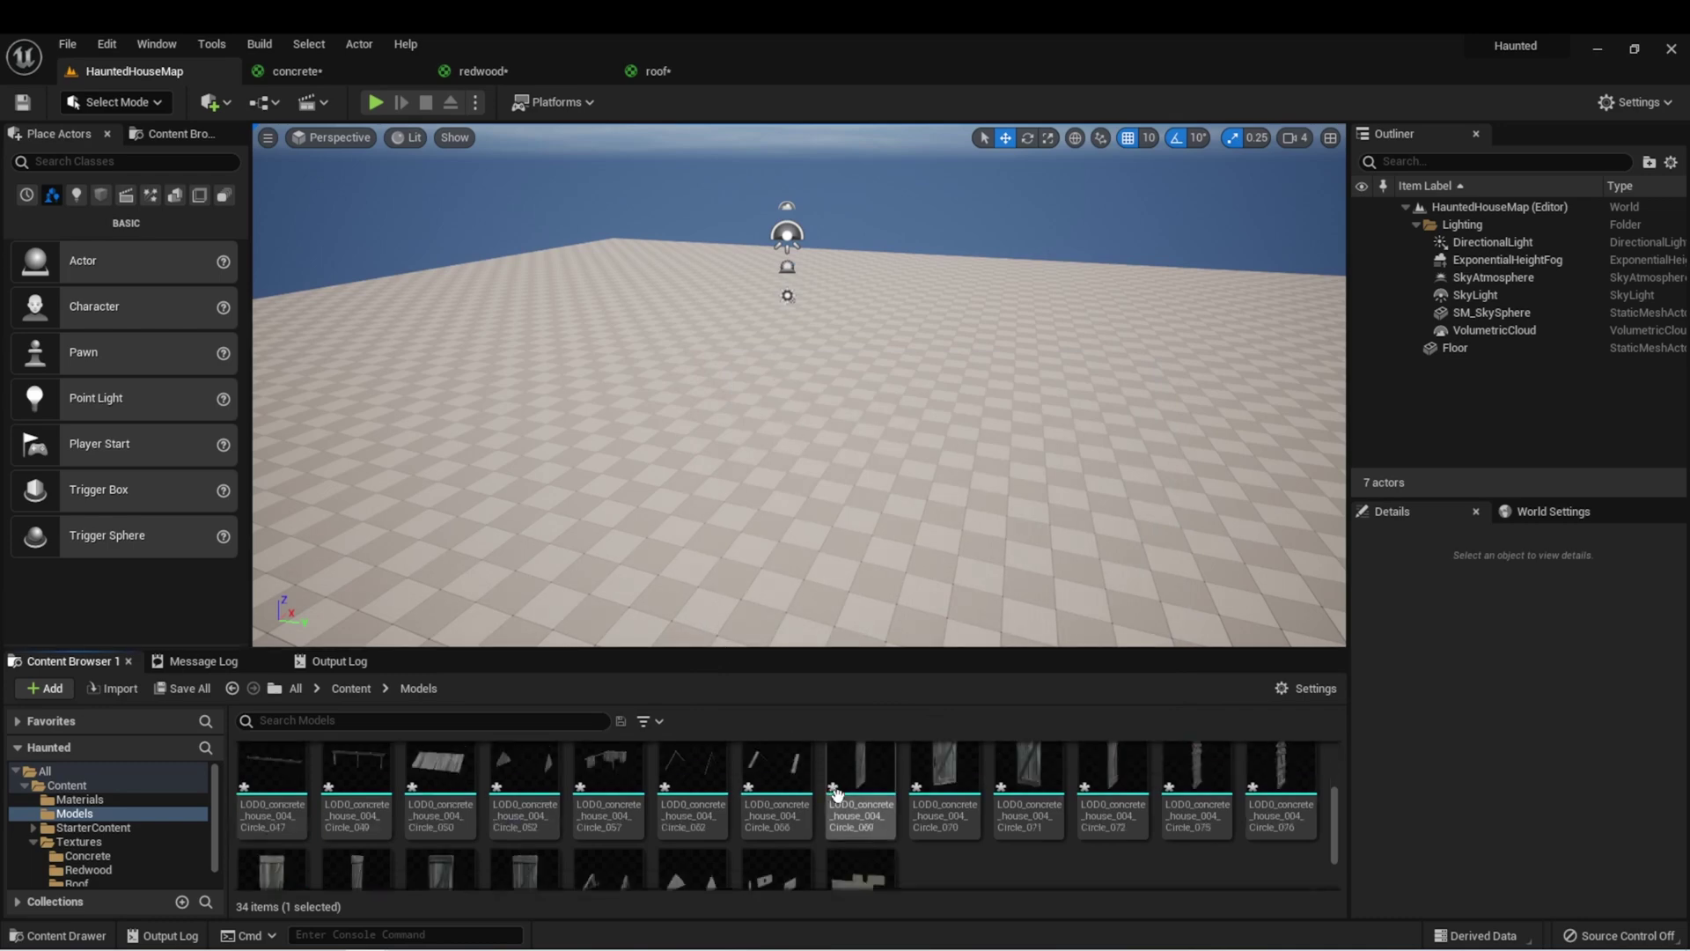
pyautogui.keyDown('shift'); pyautogui.click(858, 829); pyautogui.keyUp('shift')
pyautogui.moveTo(858, 828); pyautogui.dragTo(761, 298)
pyautogui.click(760, 298)
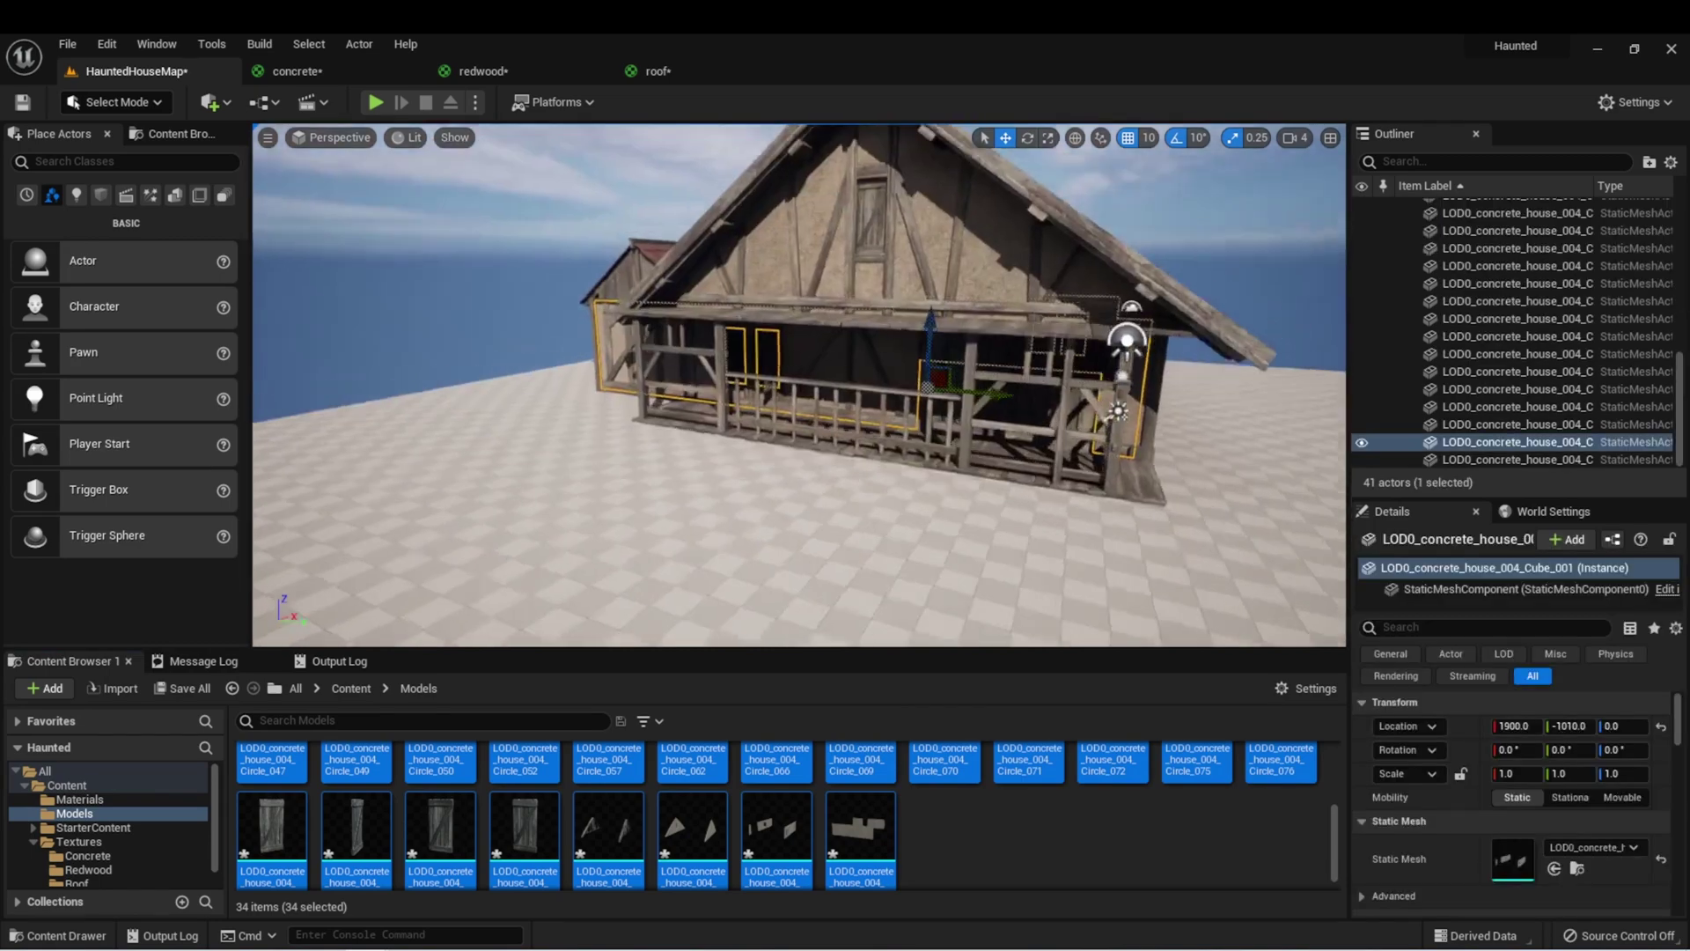
pyautogui.moveTo(761, 298); pyautogui.dragTo(434, 460, button='right')
pyautogui.click(369, 292)
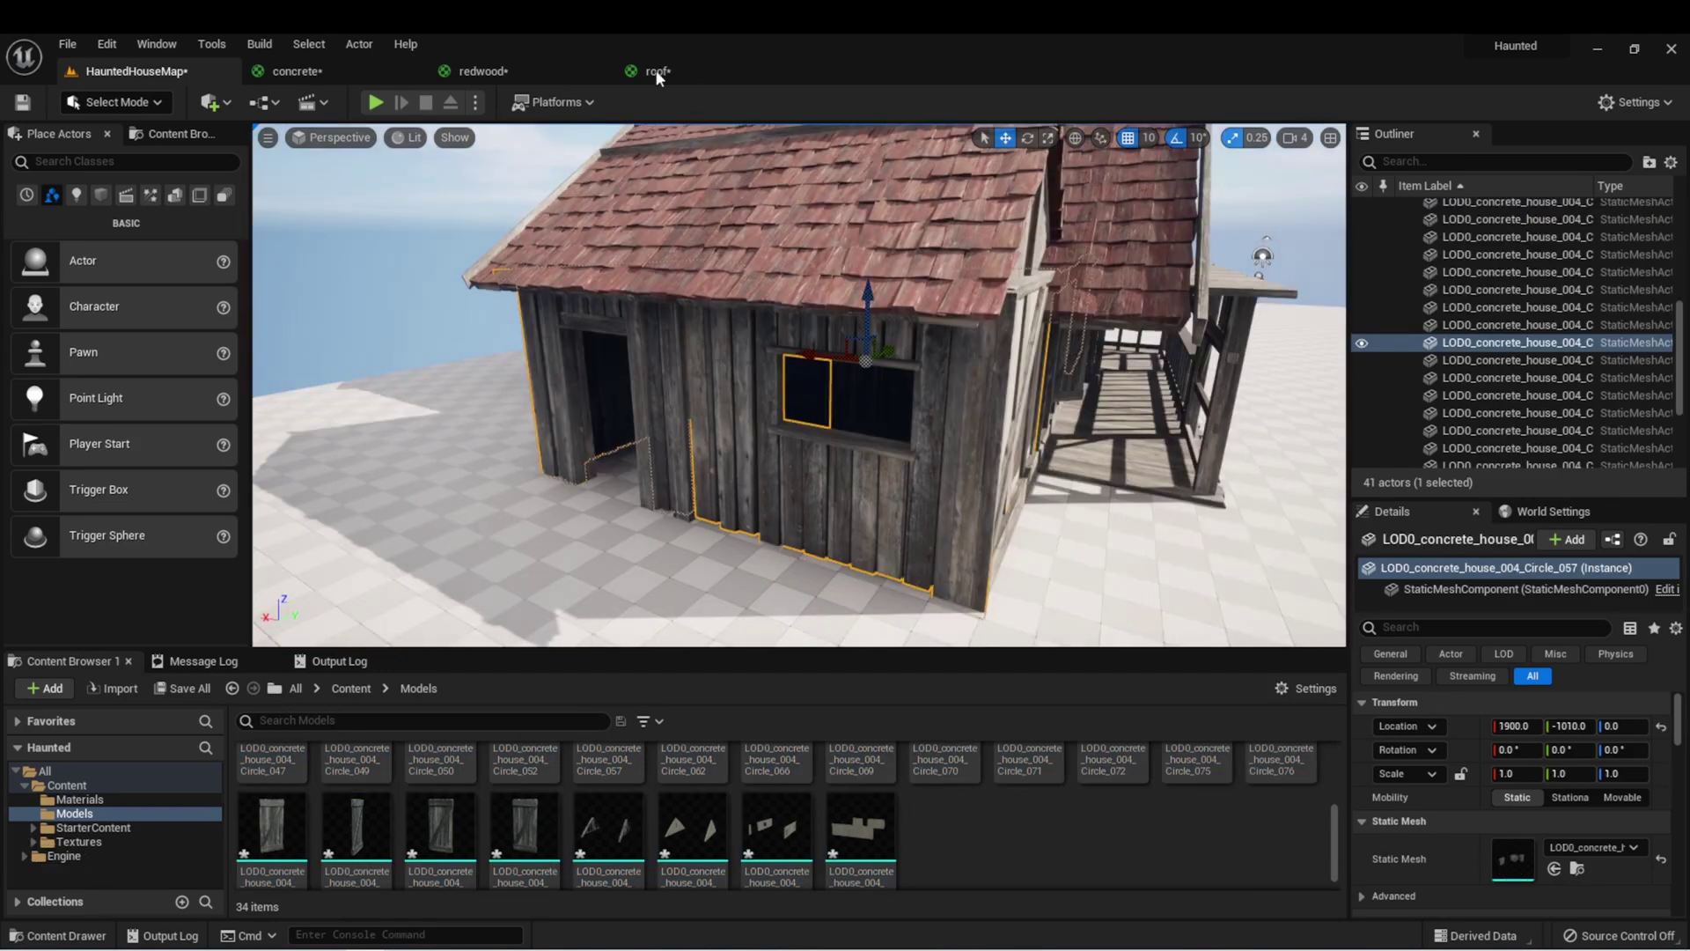
# Play the level, try to walk through the house's rear doorway, and stop the play session
pyautogui.click(375, 102)
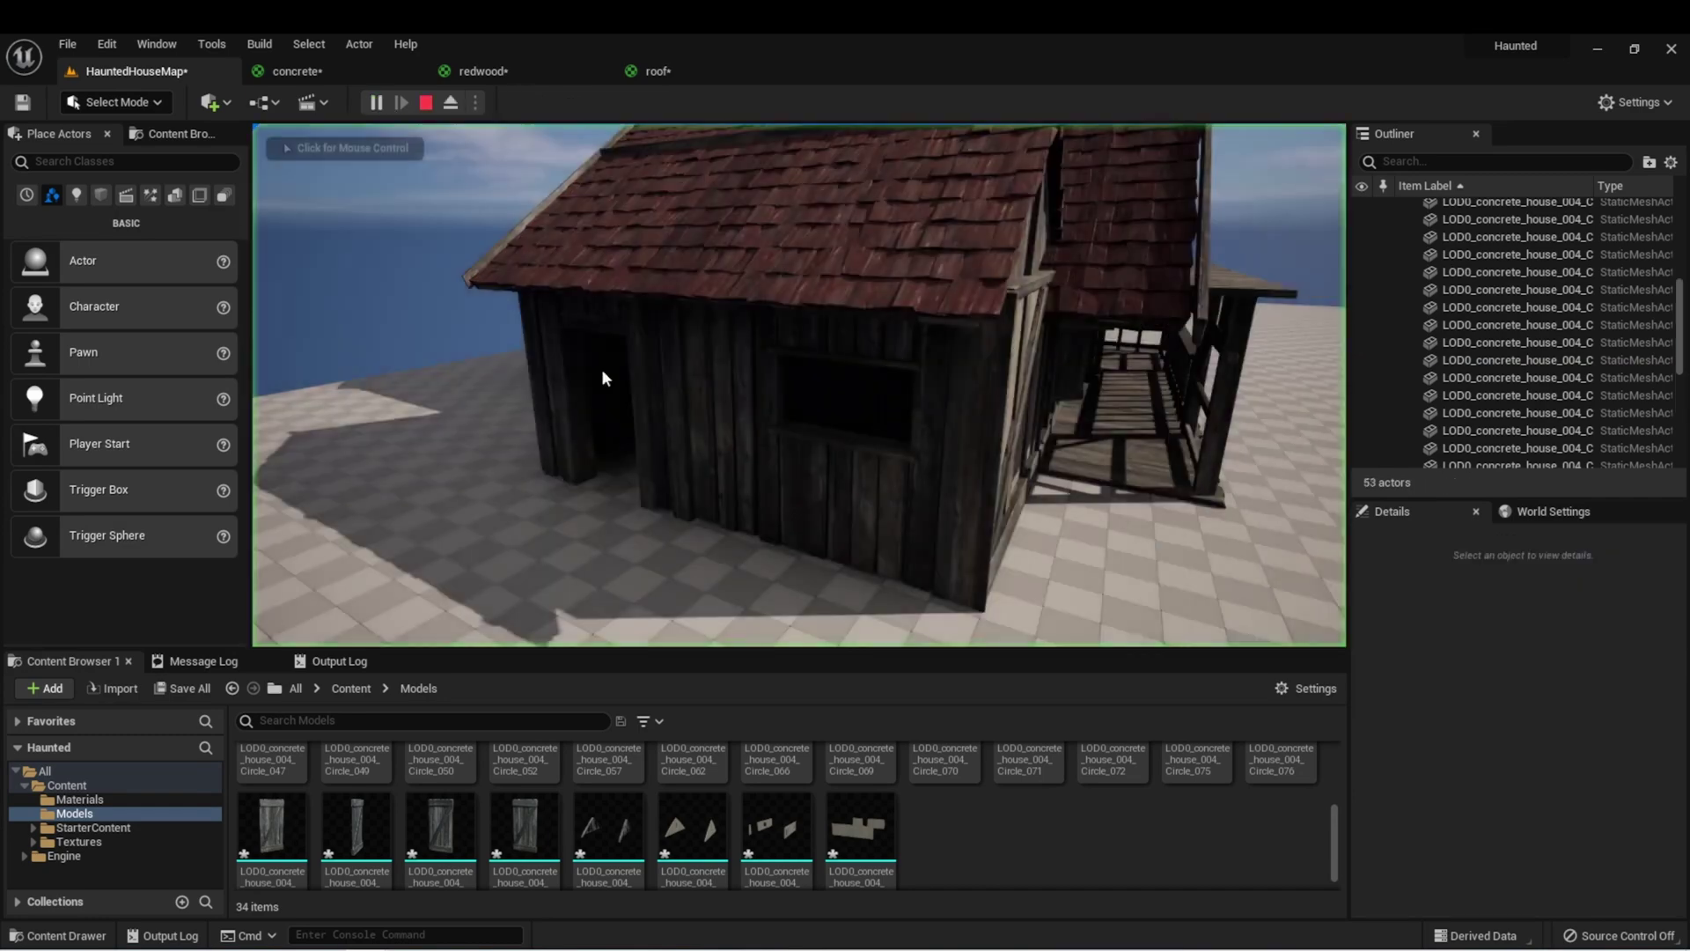
pyautogui.press('w')
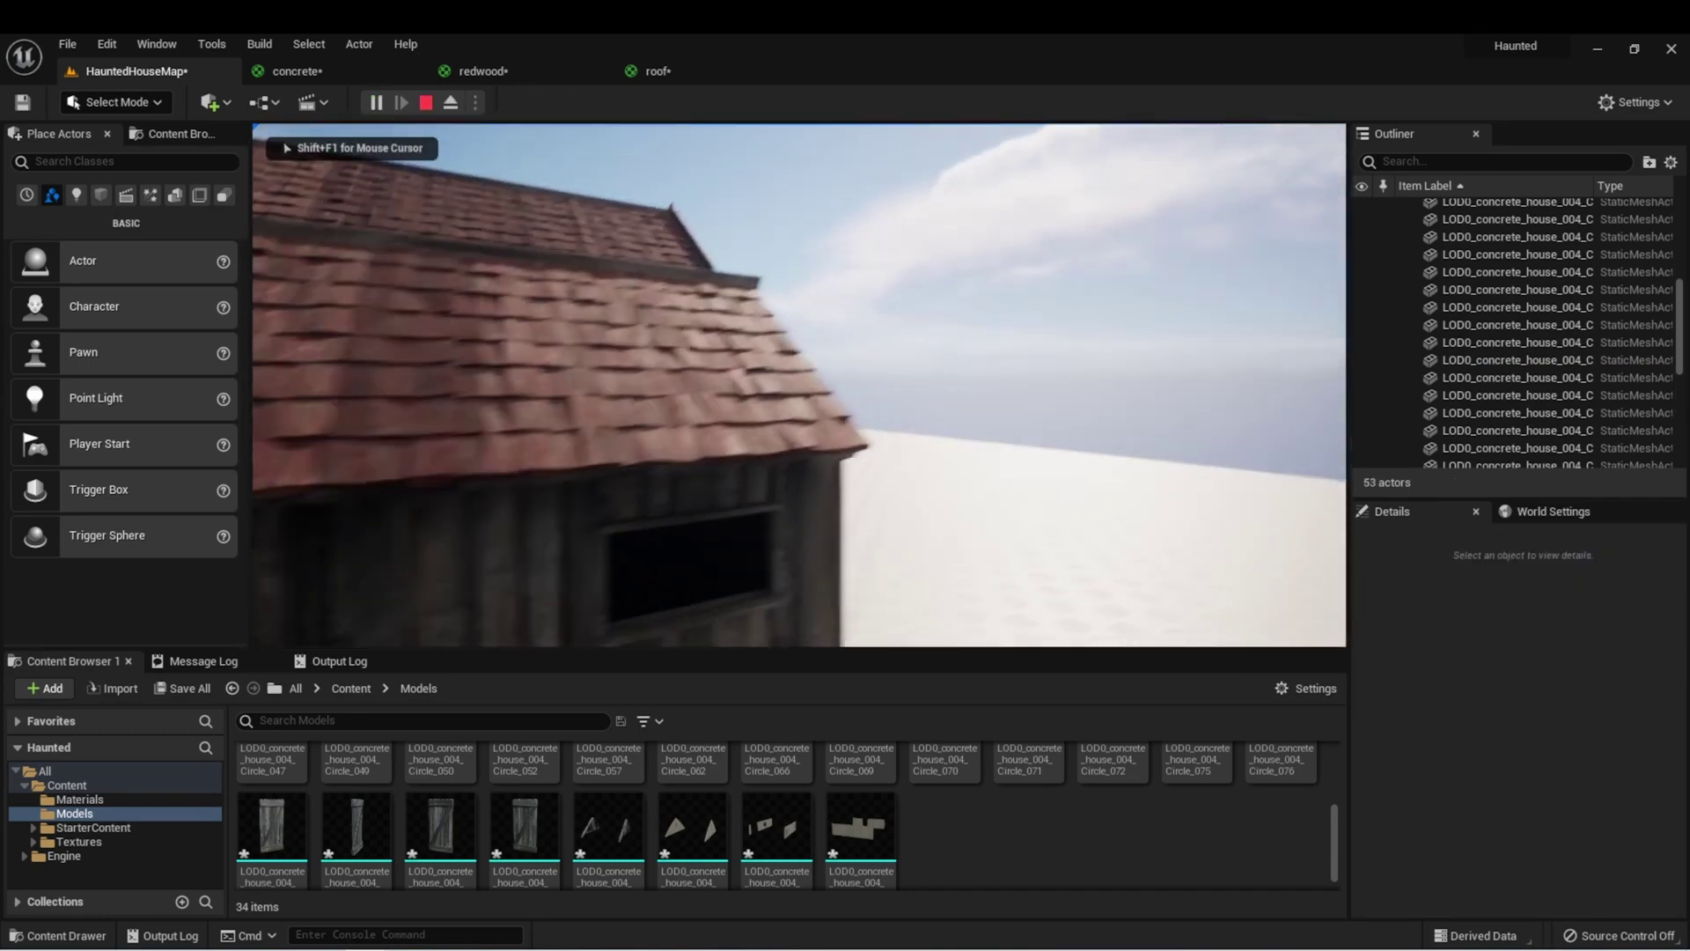
pyautogui.press('w')
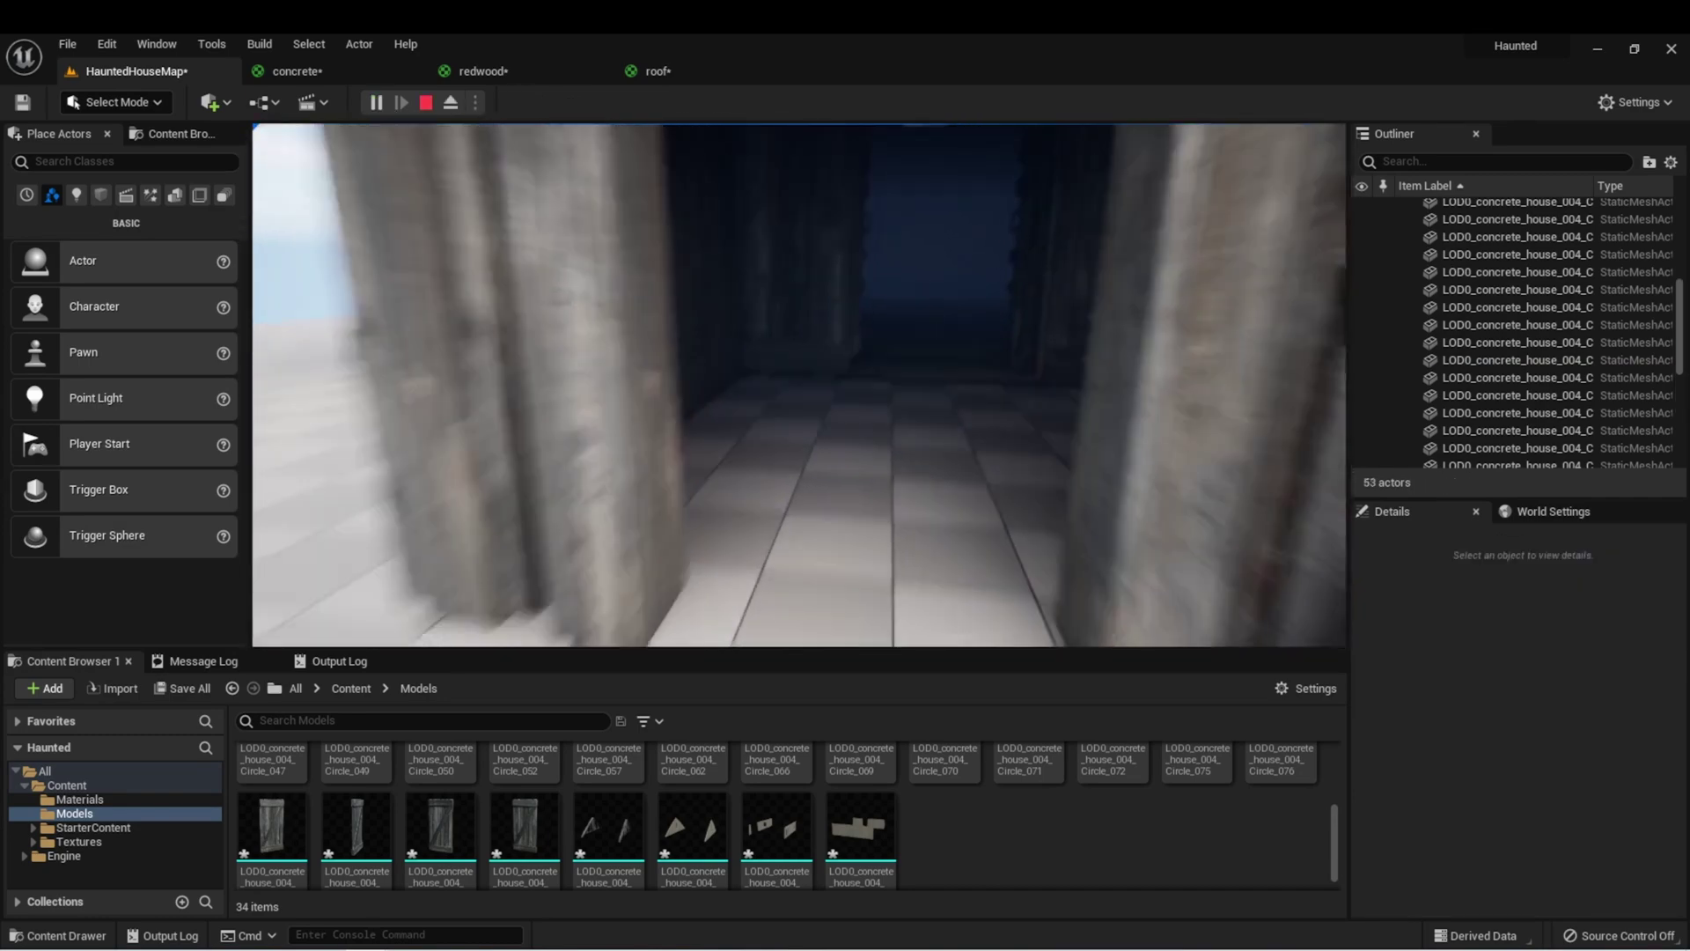
pyautogui.press('w')
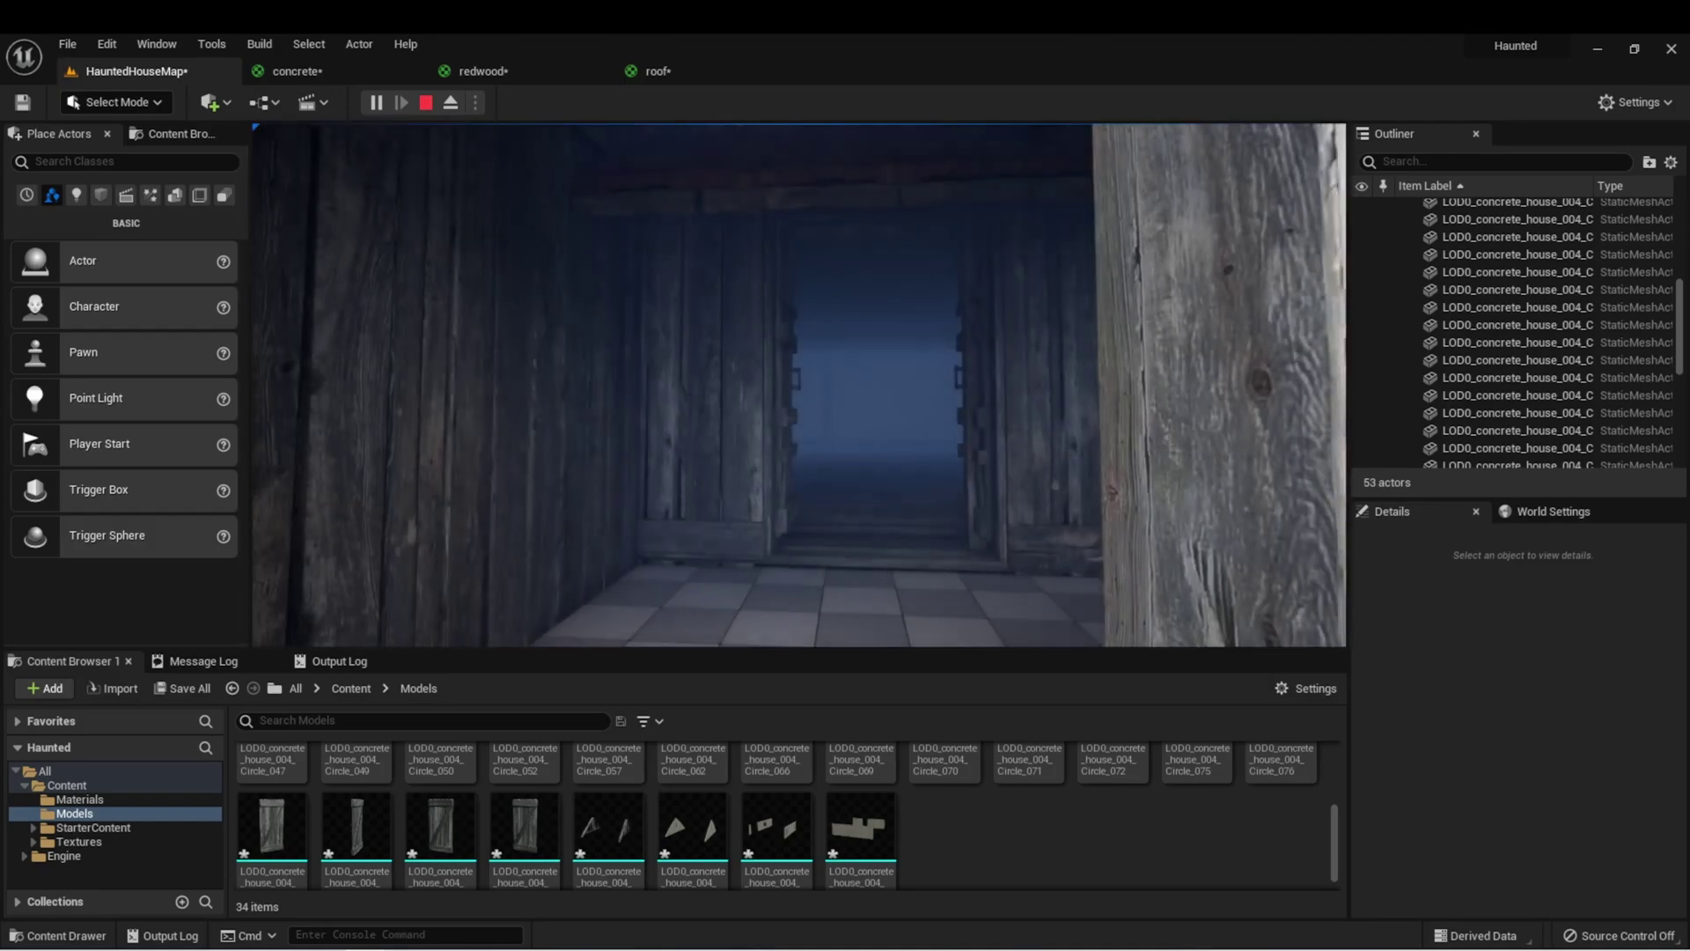
pyautogui.press('Escape')
# Turn on the collision display in the level viewport and view the house's rear wall
pyautogui.moveTo(789, 383); pyautogui.dragTo(789, 383, button='right')
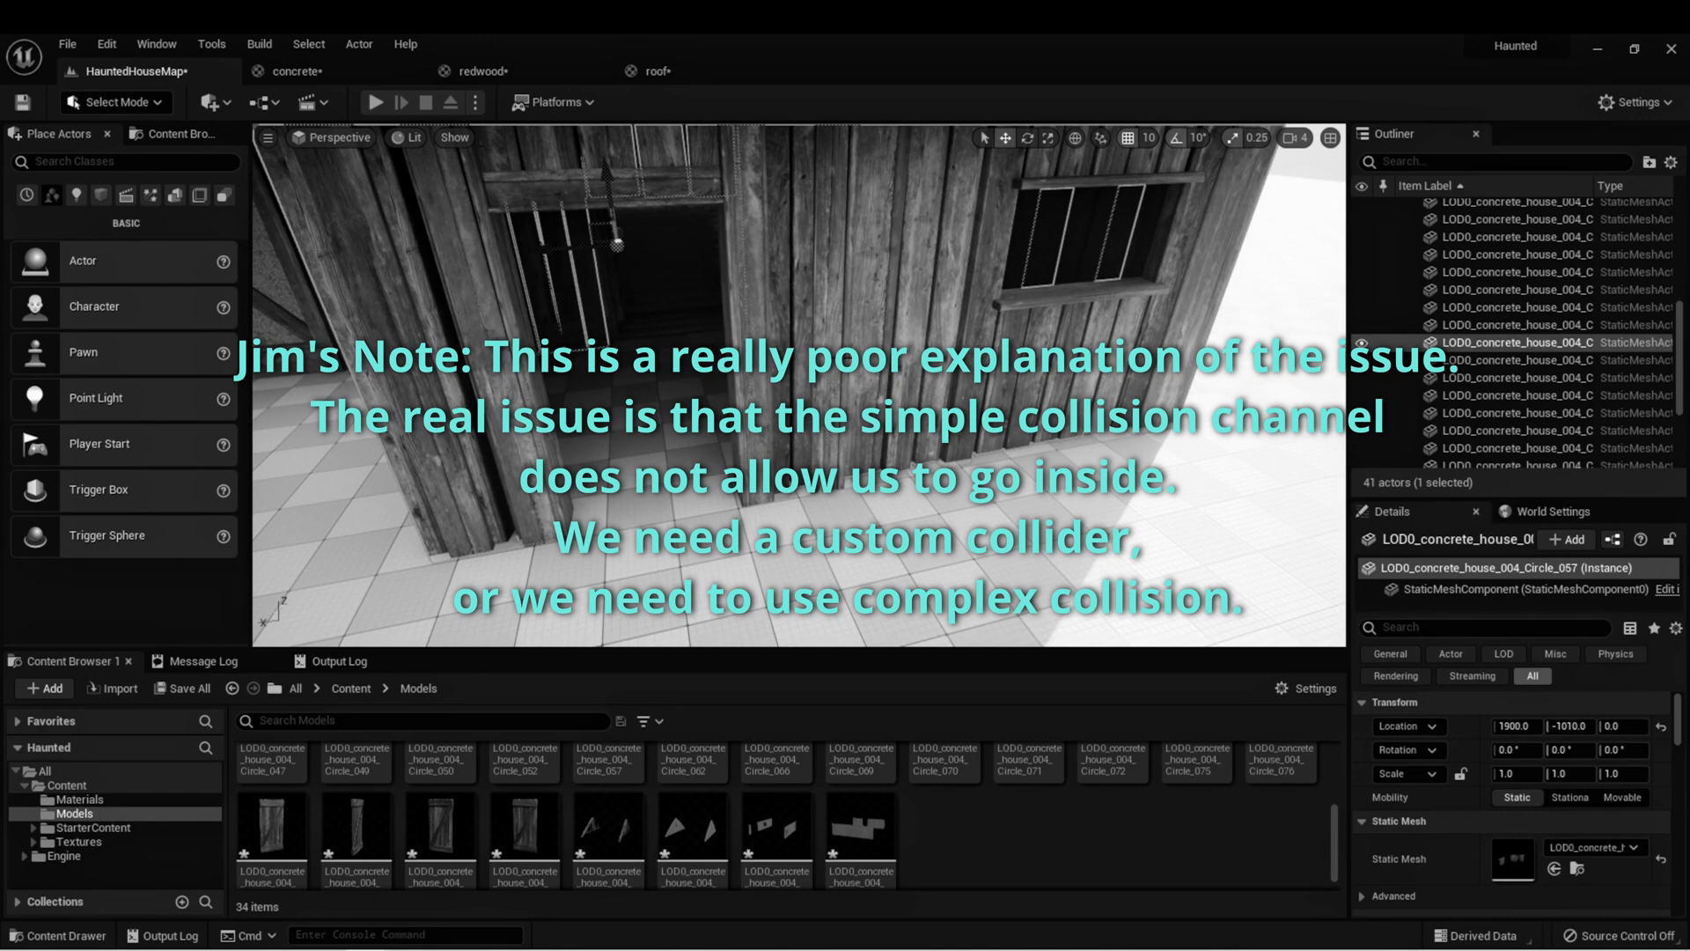
pyautogui.click(461, 141)
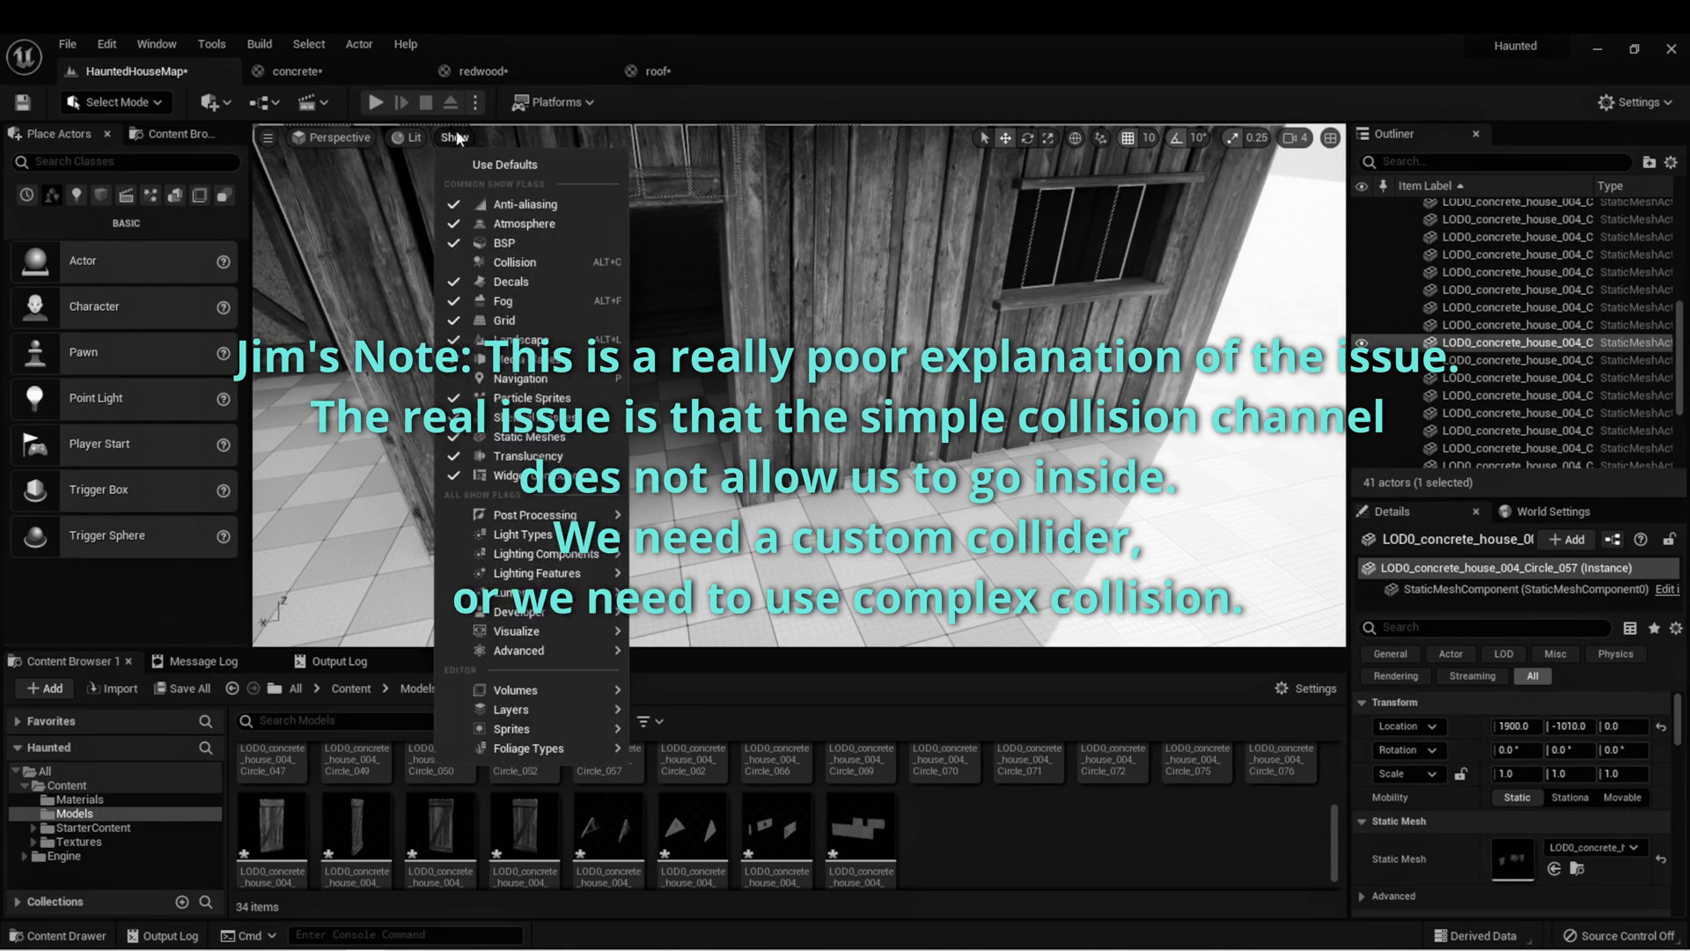
pyautogui.click(502, 266)
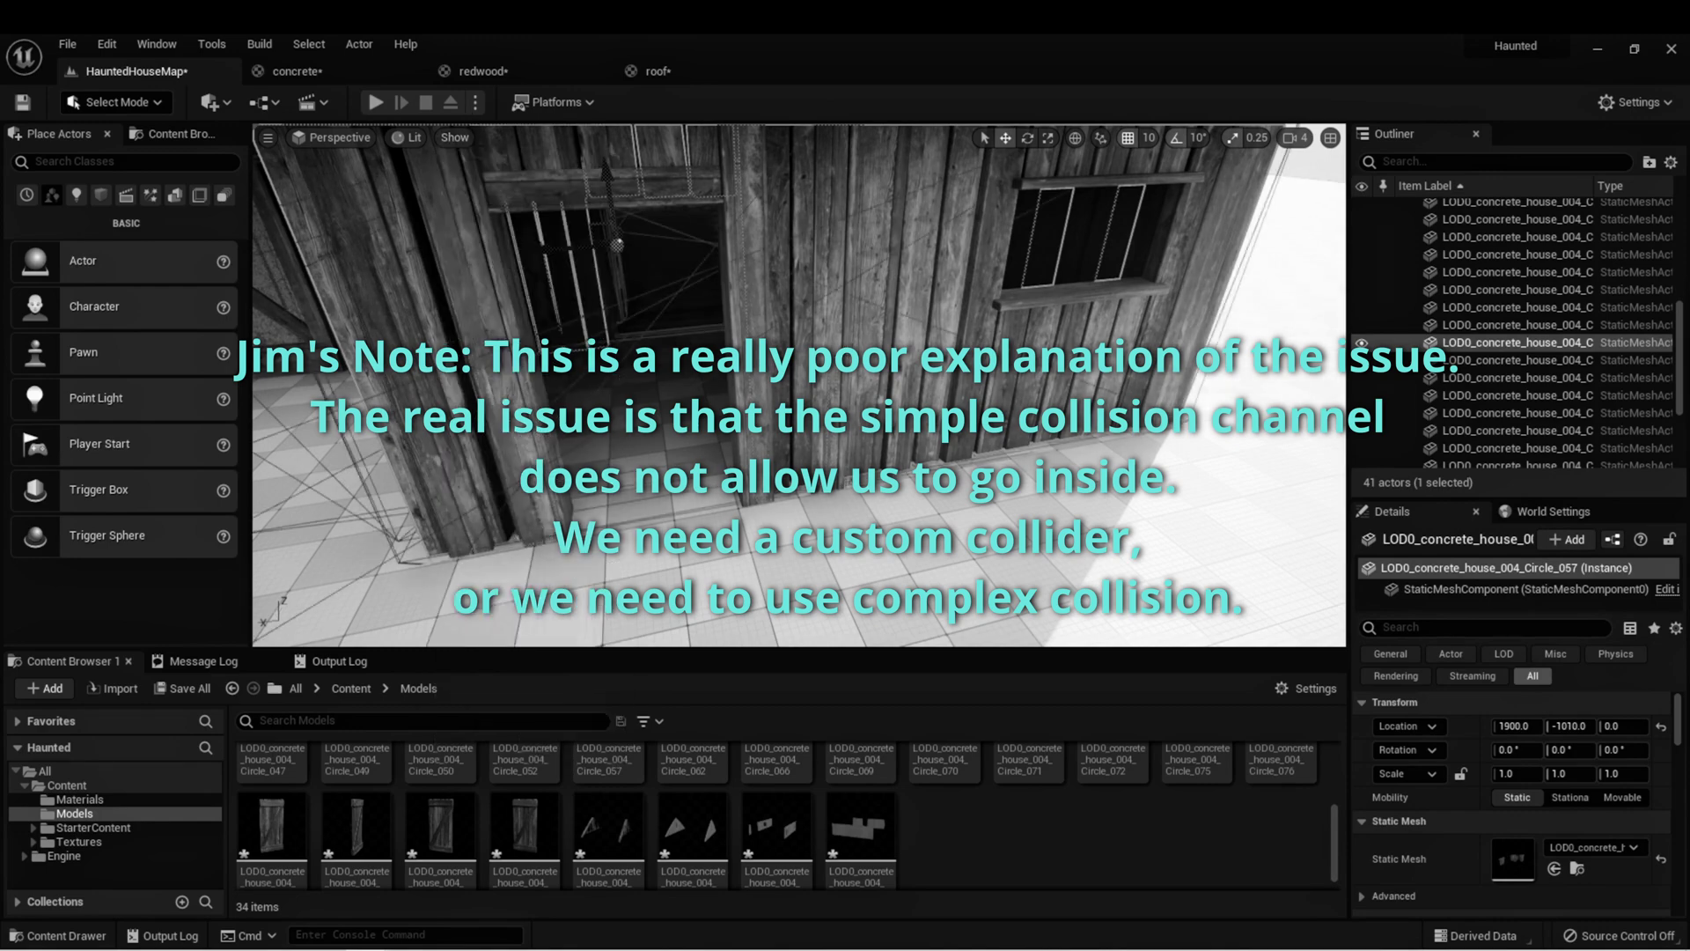
pyautogui.moveTo(790, 383); pyautogui.dragTo(790, 383, button='right')
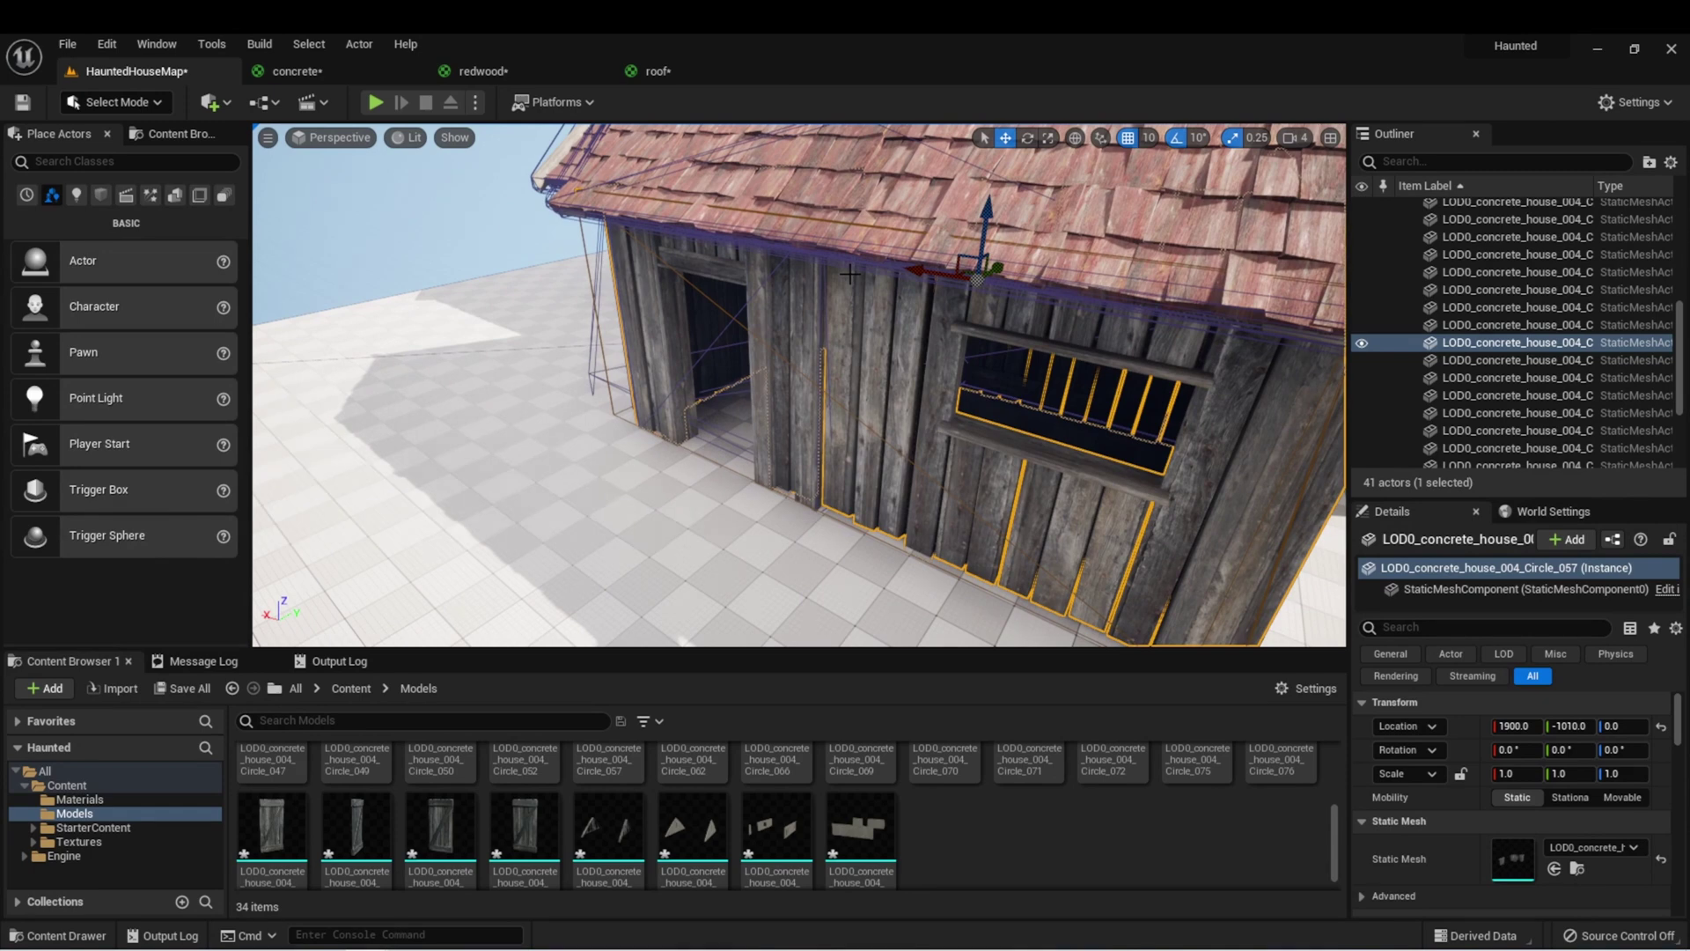
# Select the wooden frame mesh around the rear doorway, locate its asset in the Models folder and open it for editing
pyautogui.click(700, 364)
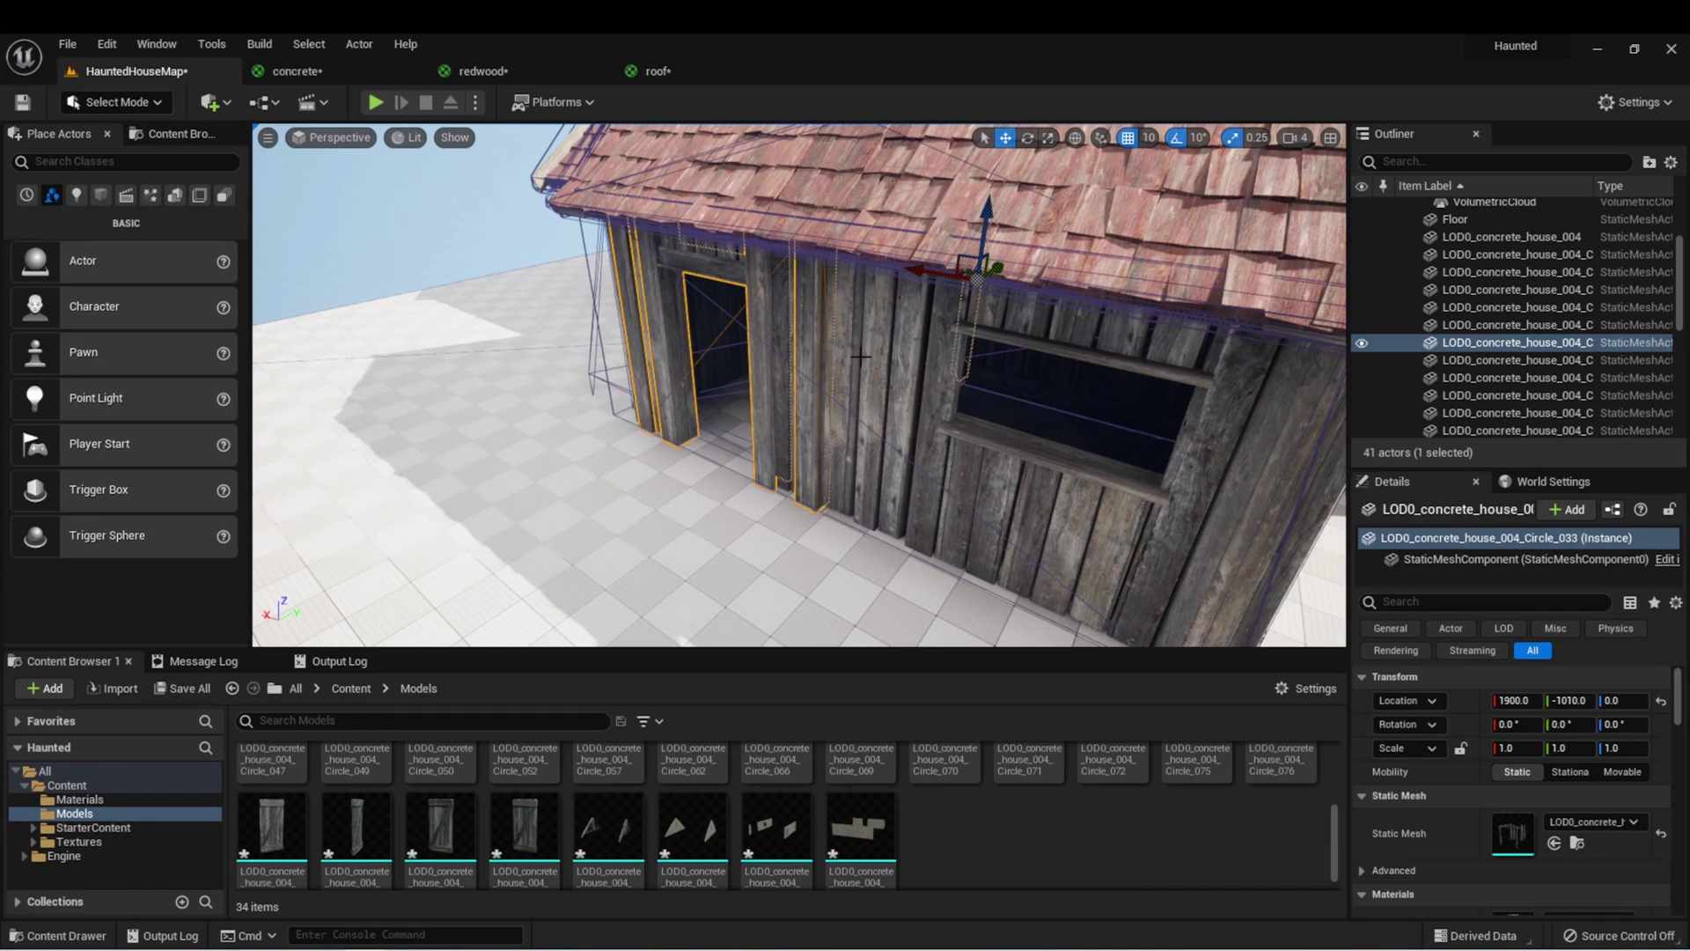
pyautogui.press('f')
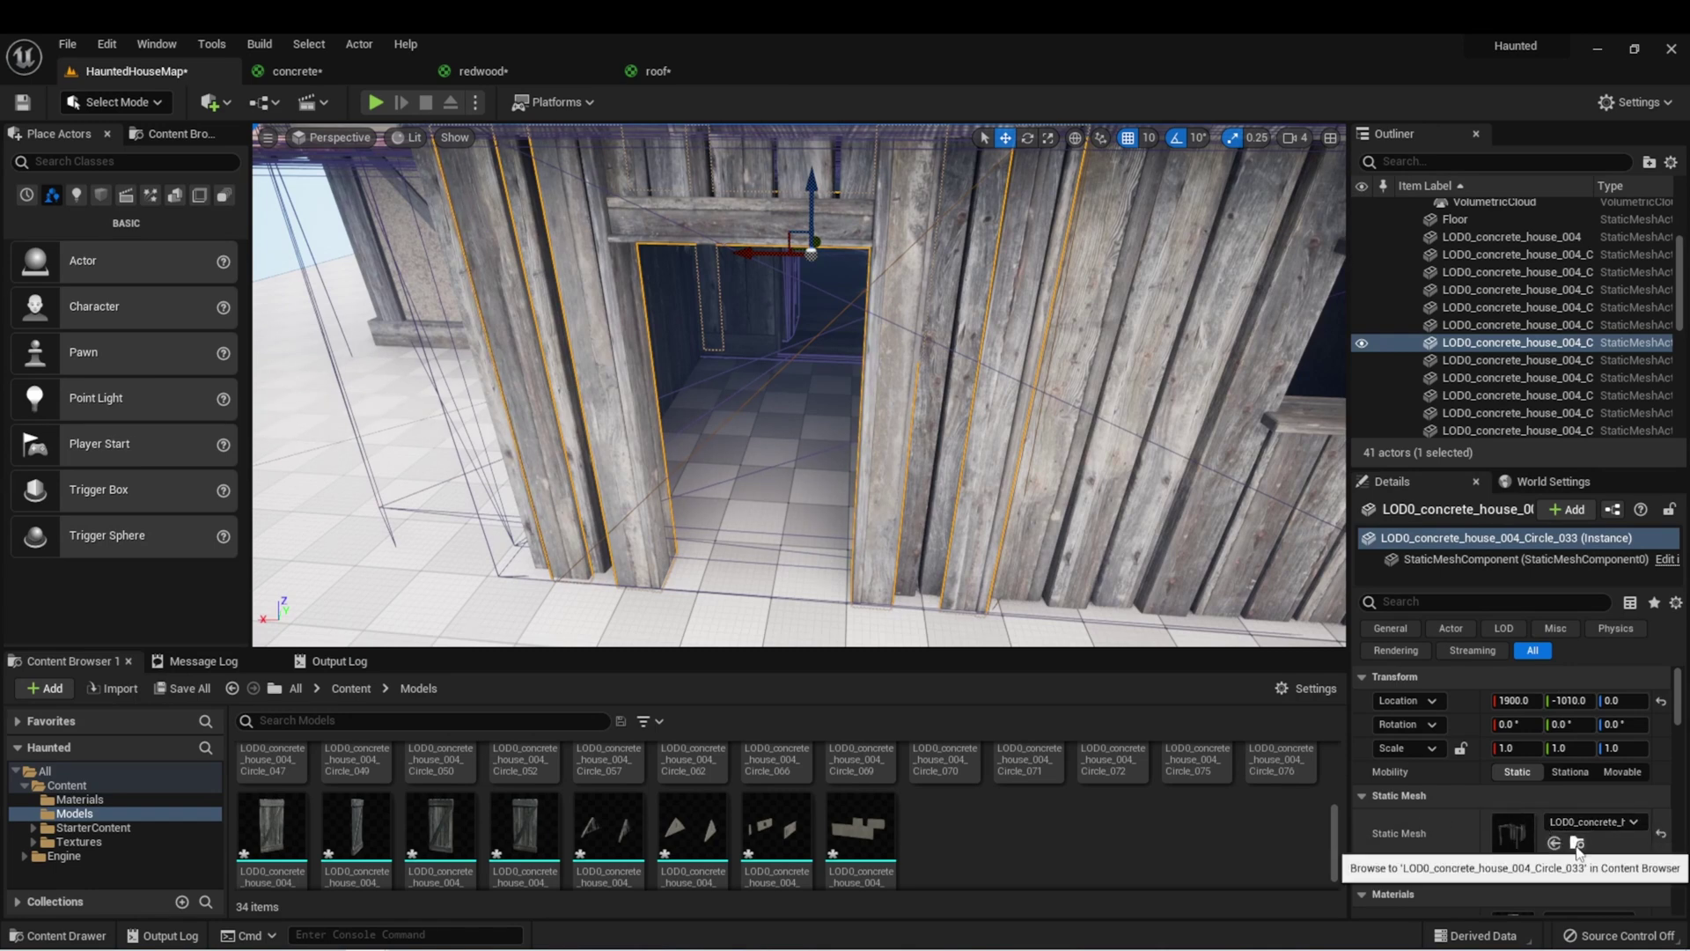
pyautogui.click(1577, 844)
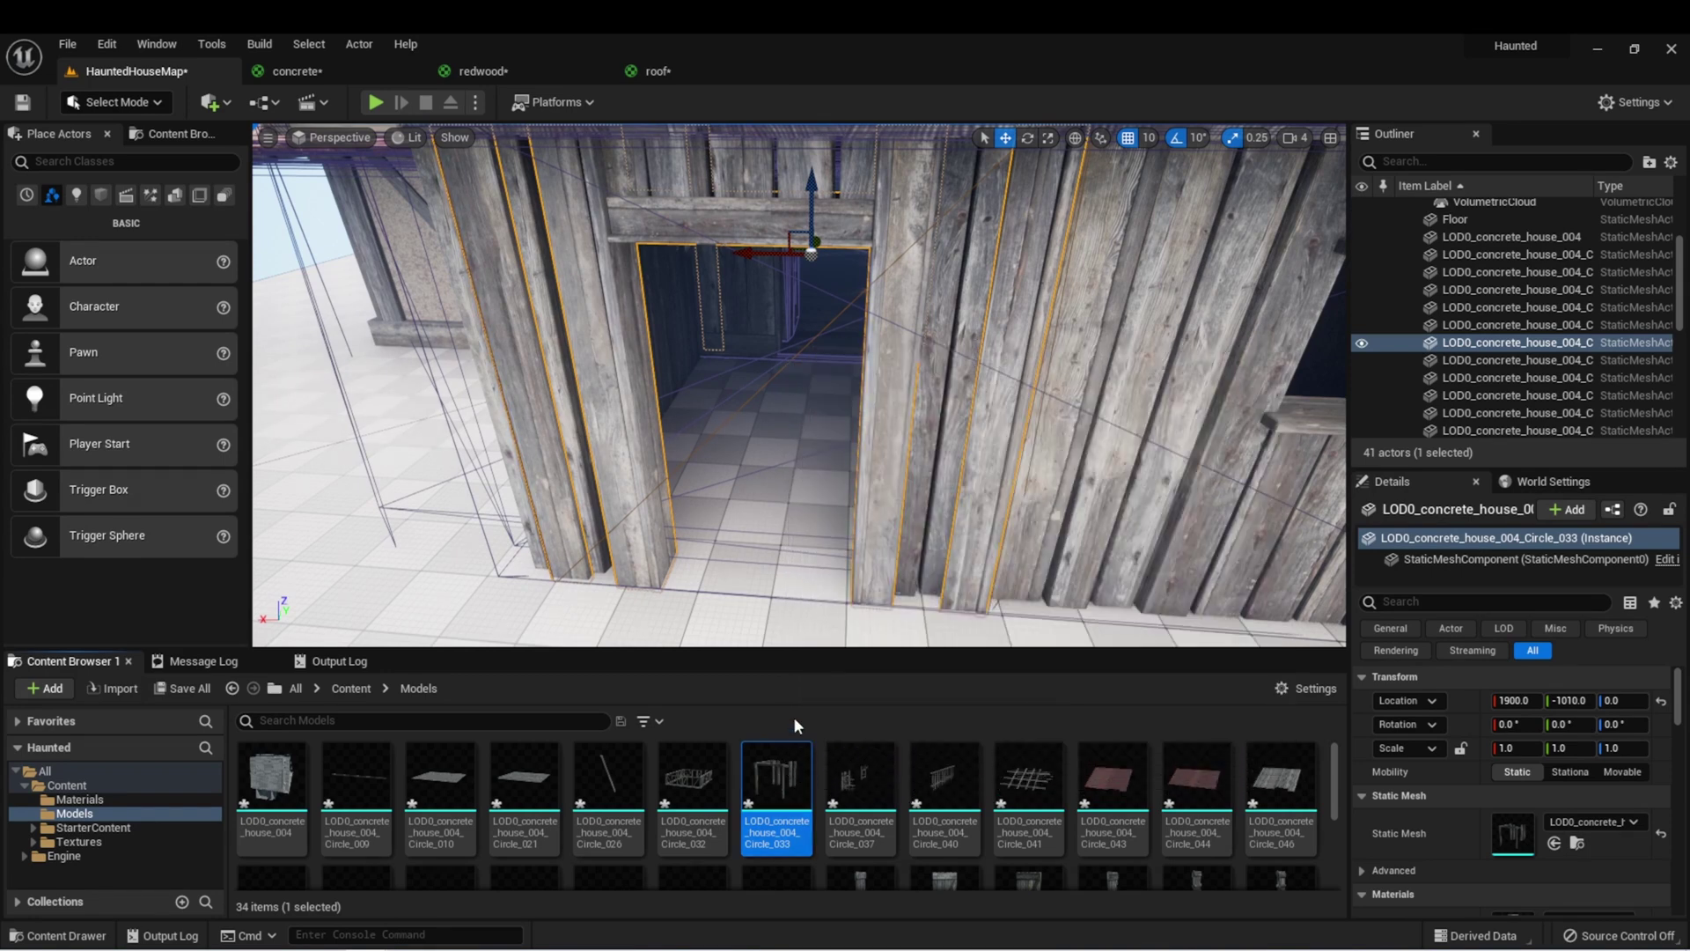
pyautogui.doubleClick(773, 775)
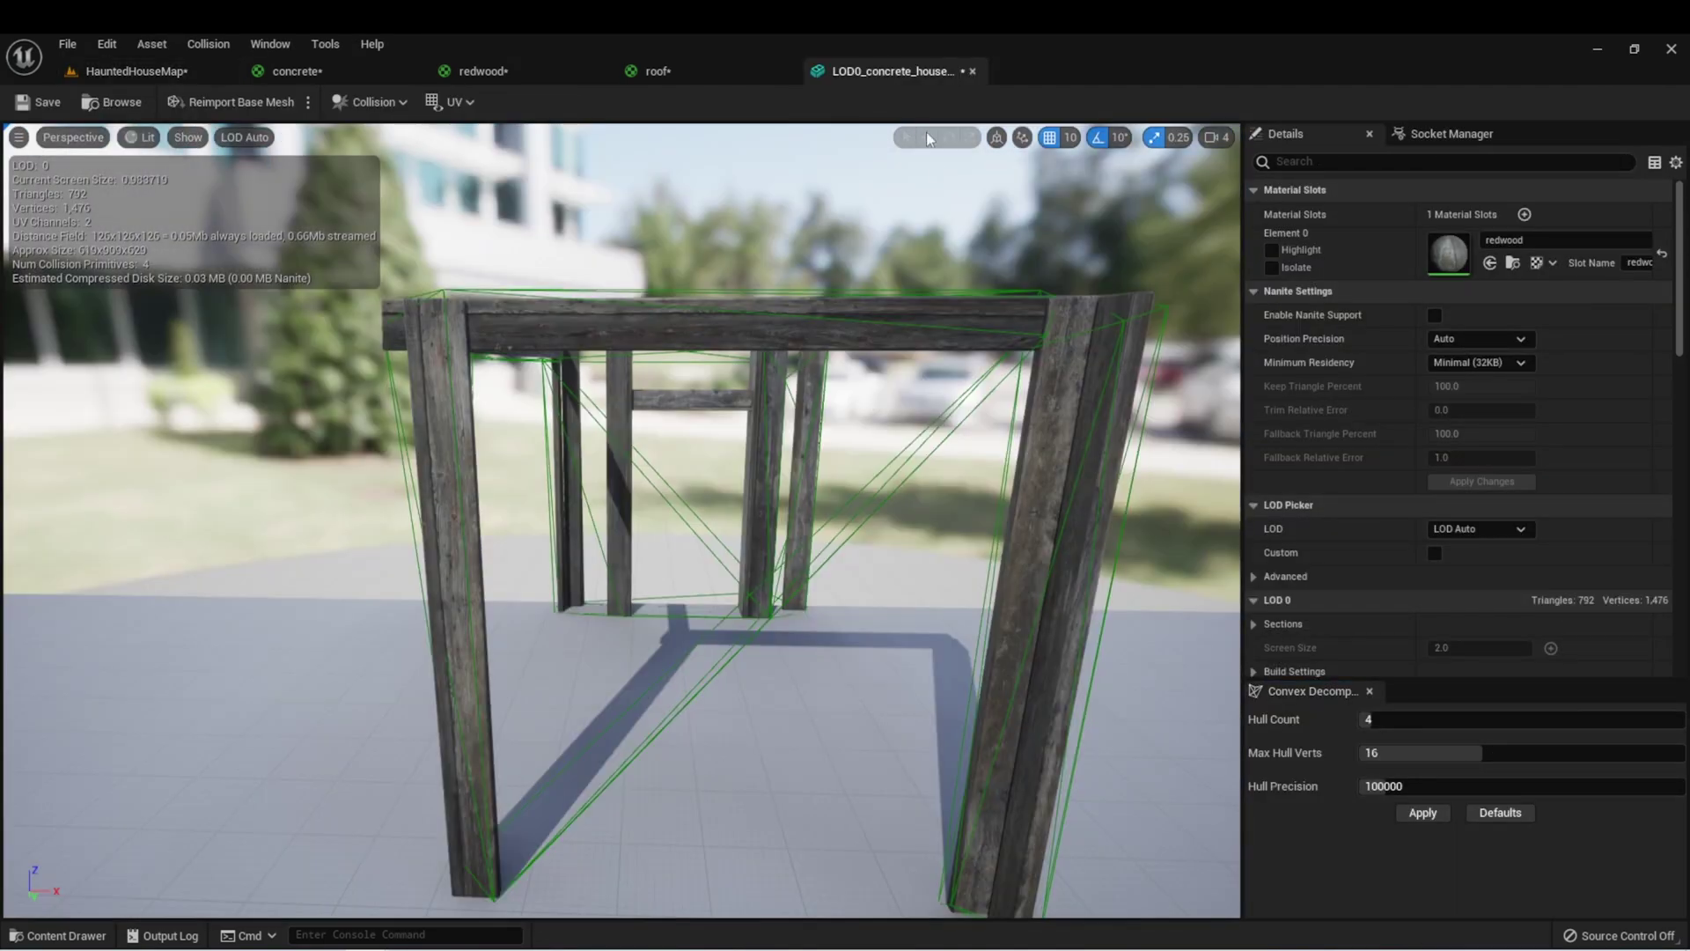
# Display the door frame mesh's complex collision alongside its simple collision
pyautogui.moveTo(835, 588); pyautogui.dragTo(796, 595)
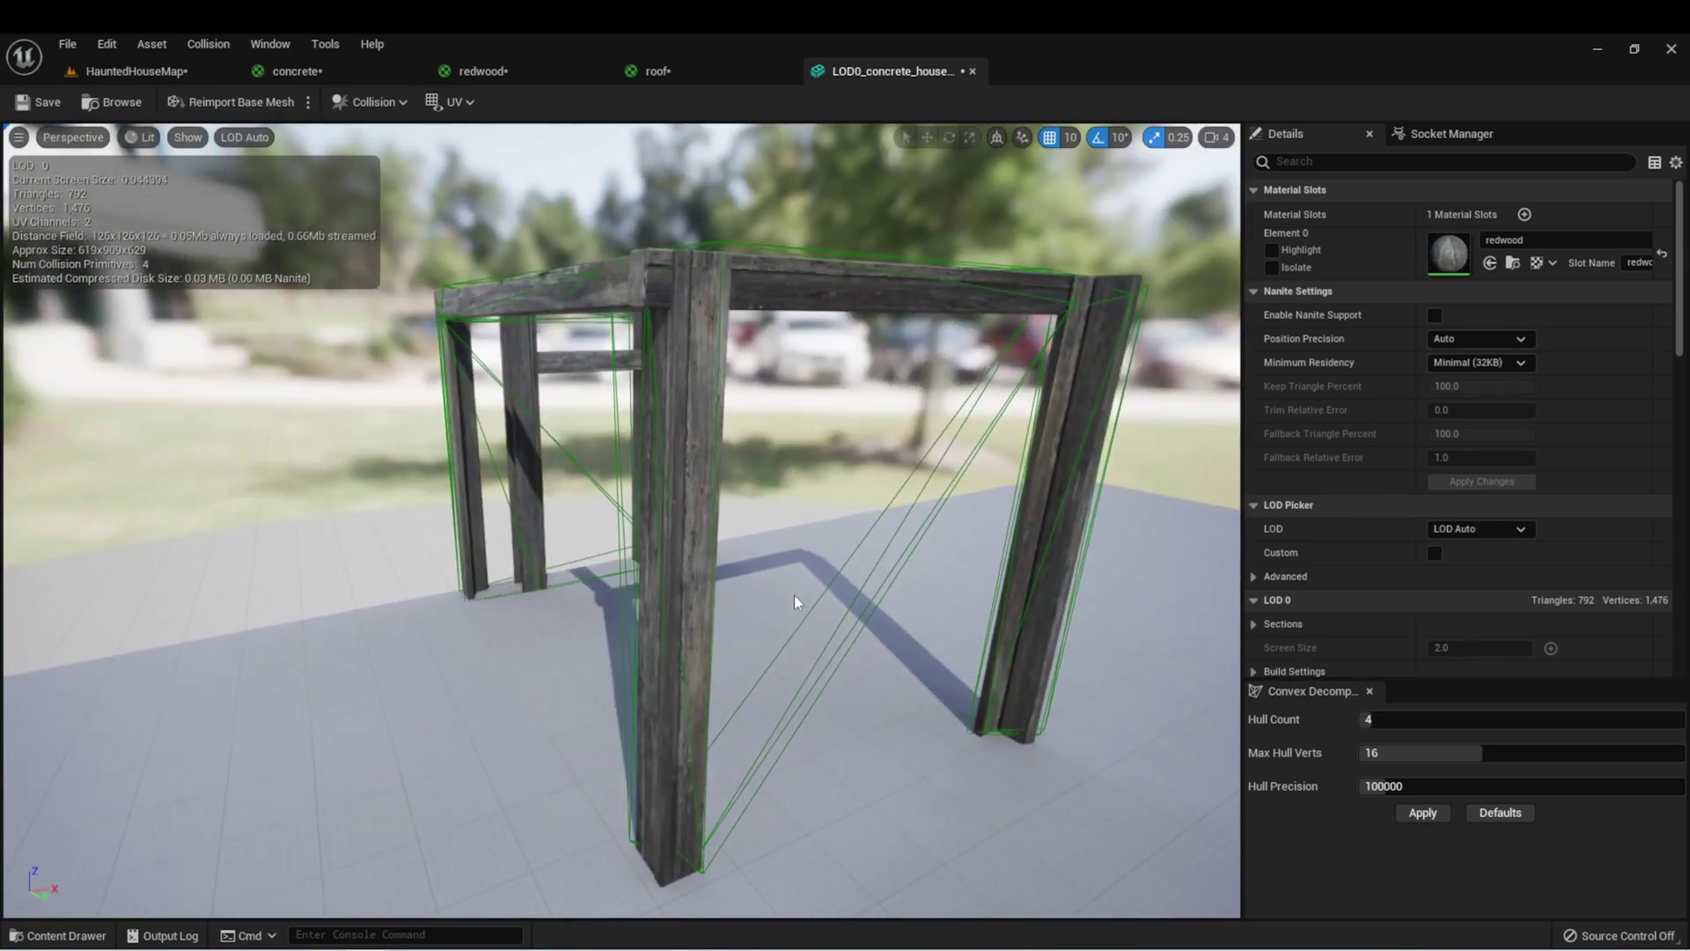
pyautogui.click(187, 137)
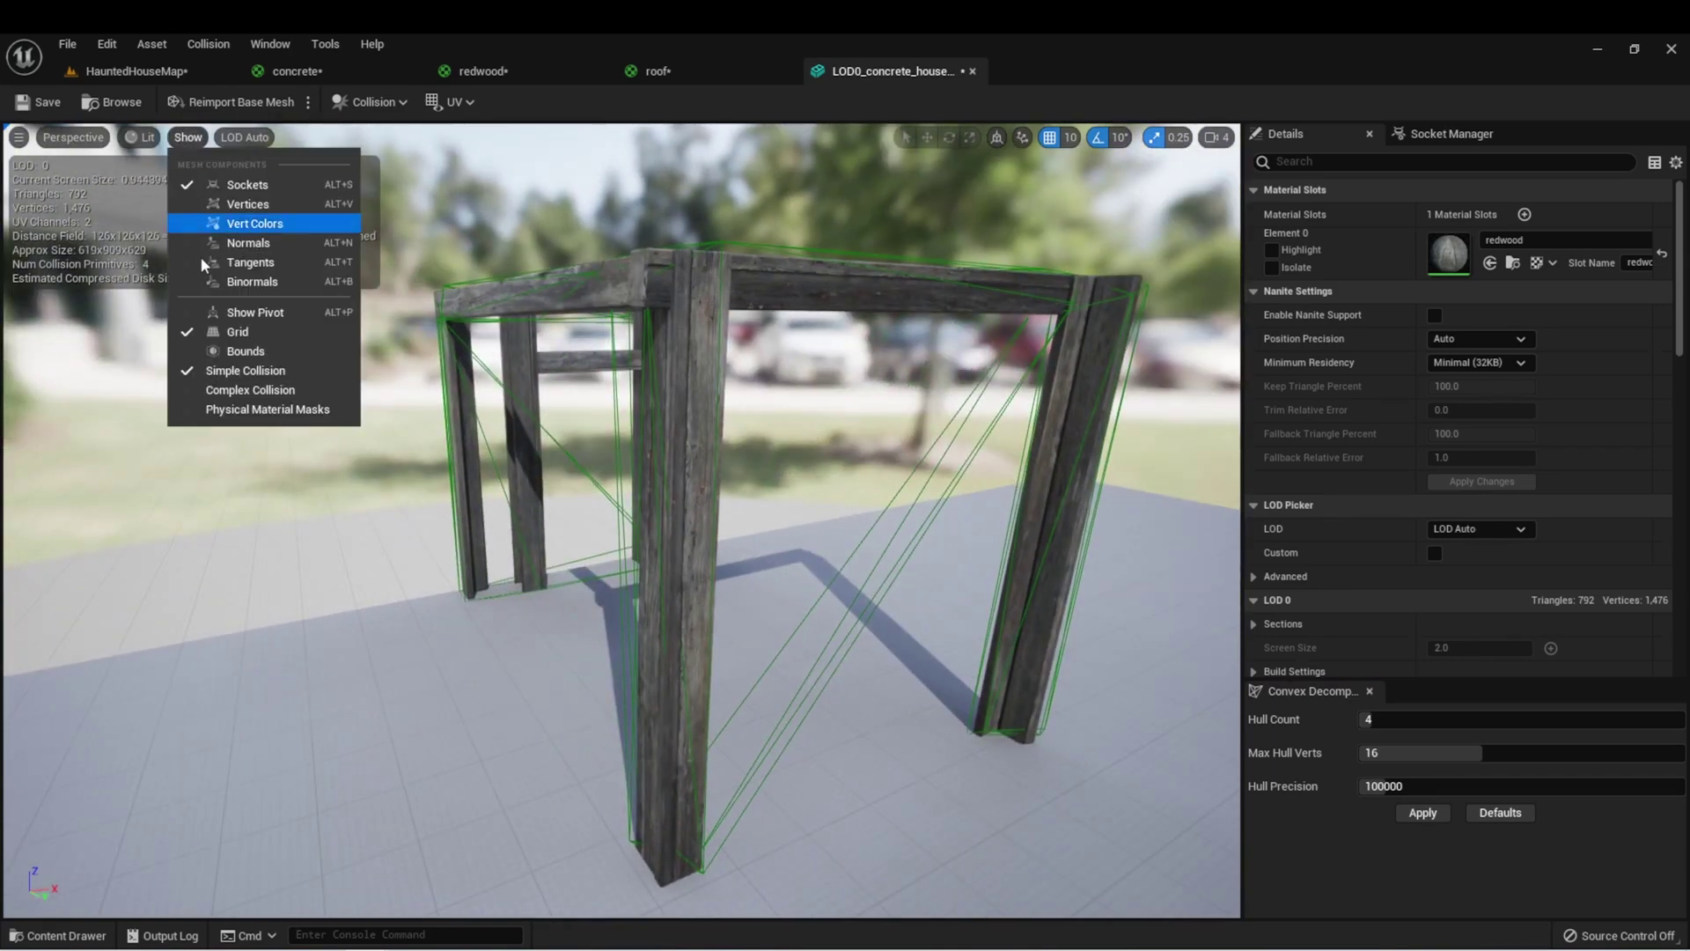
pyautogui.click(235, 398)
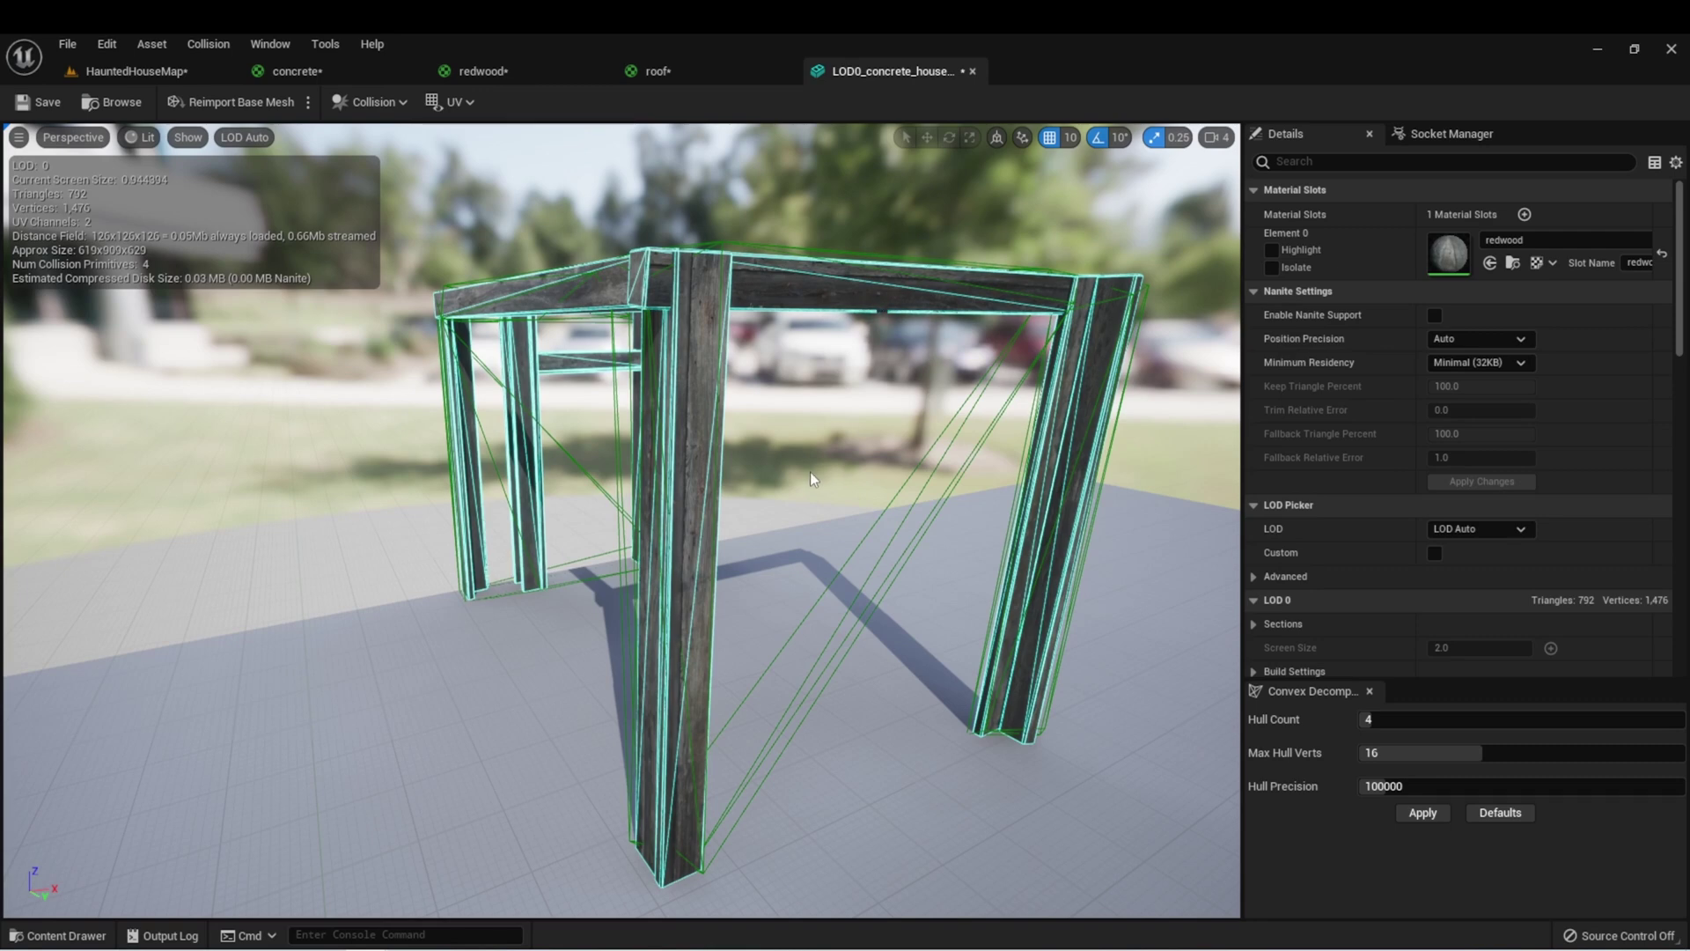
# Remove the door frame mesh's simple collision and run Convert Boxes to Convex on it
pyautogui.click(364, 105)
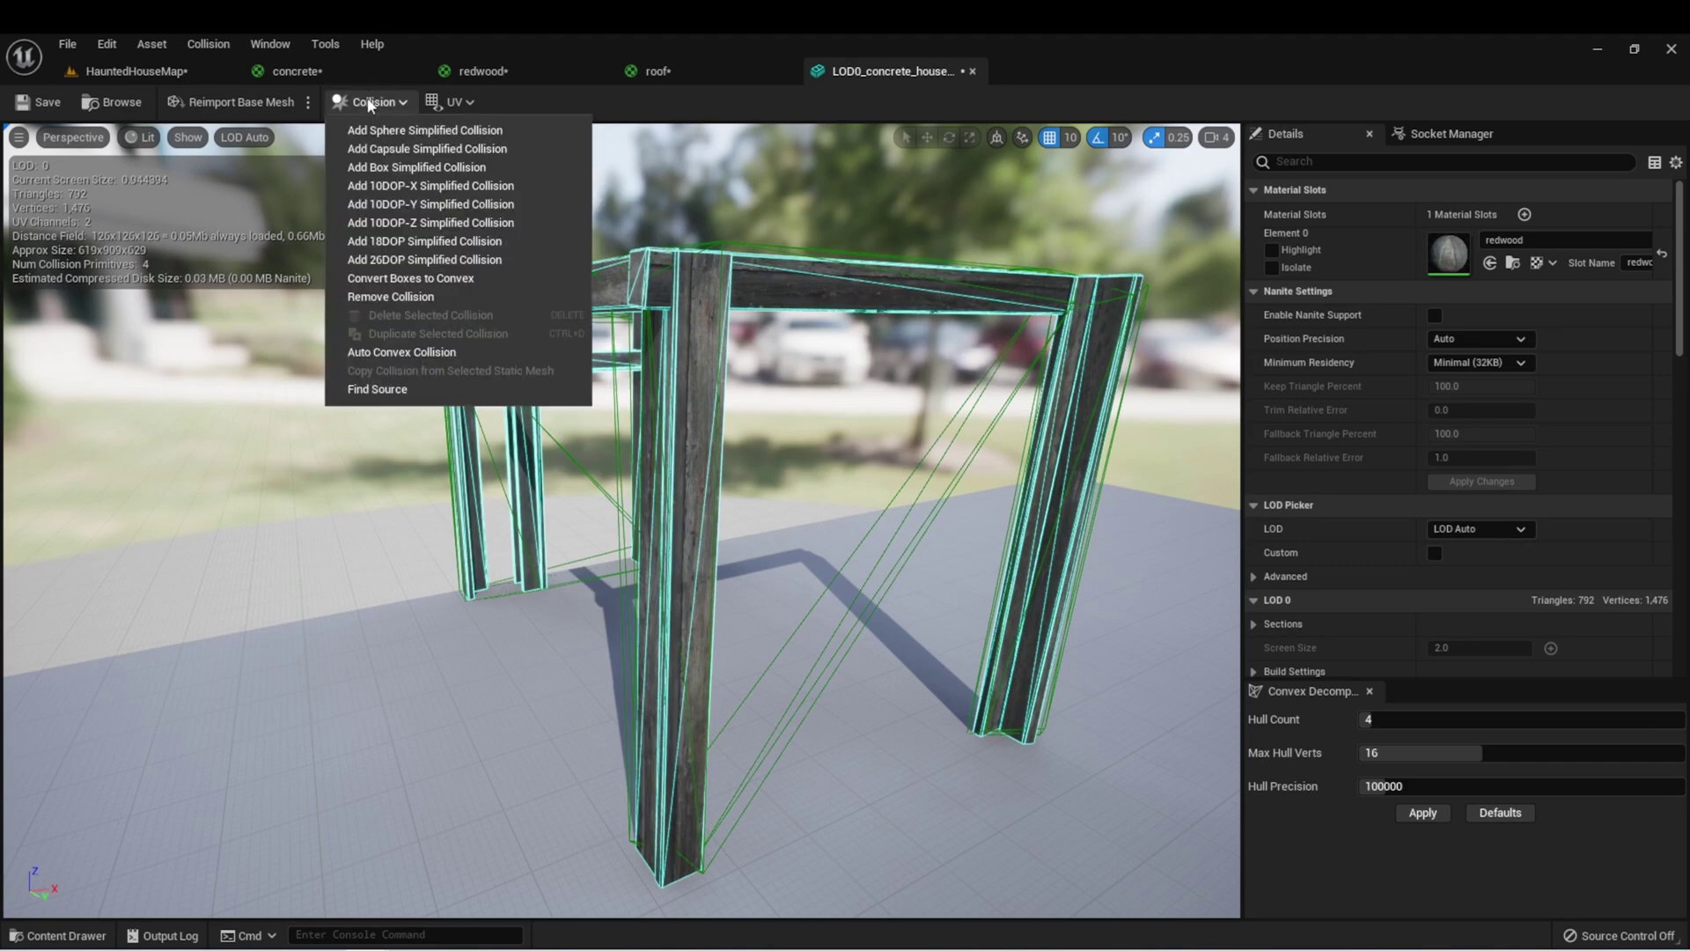
pyautogui.click(406, 301)
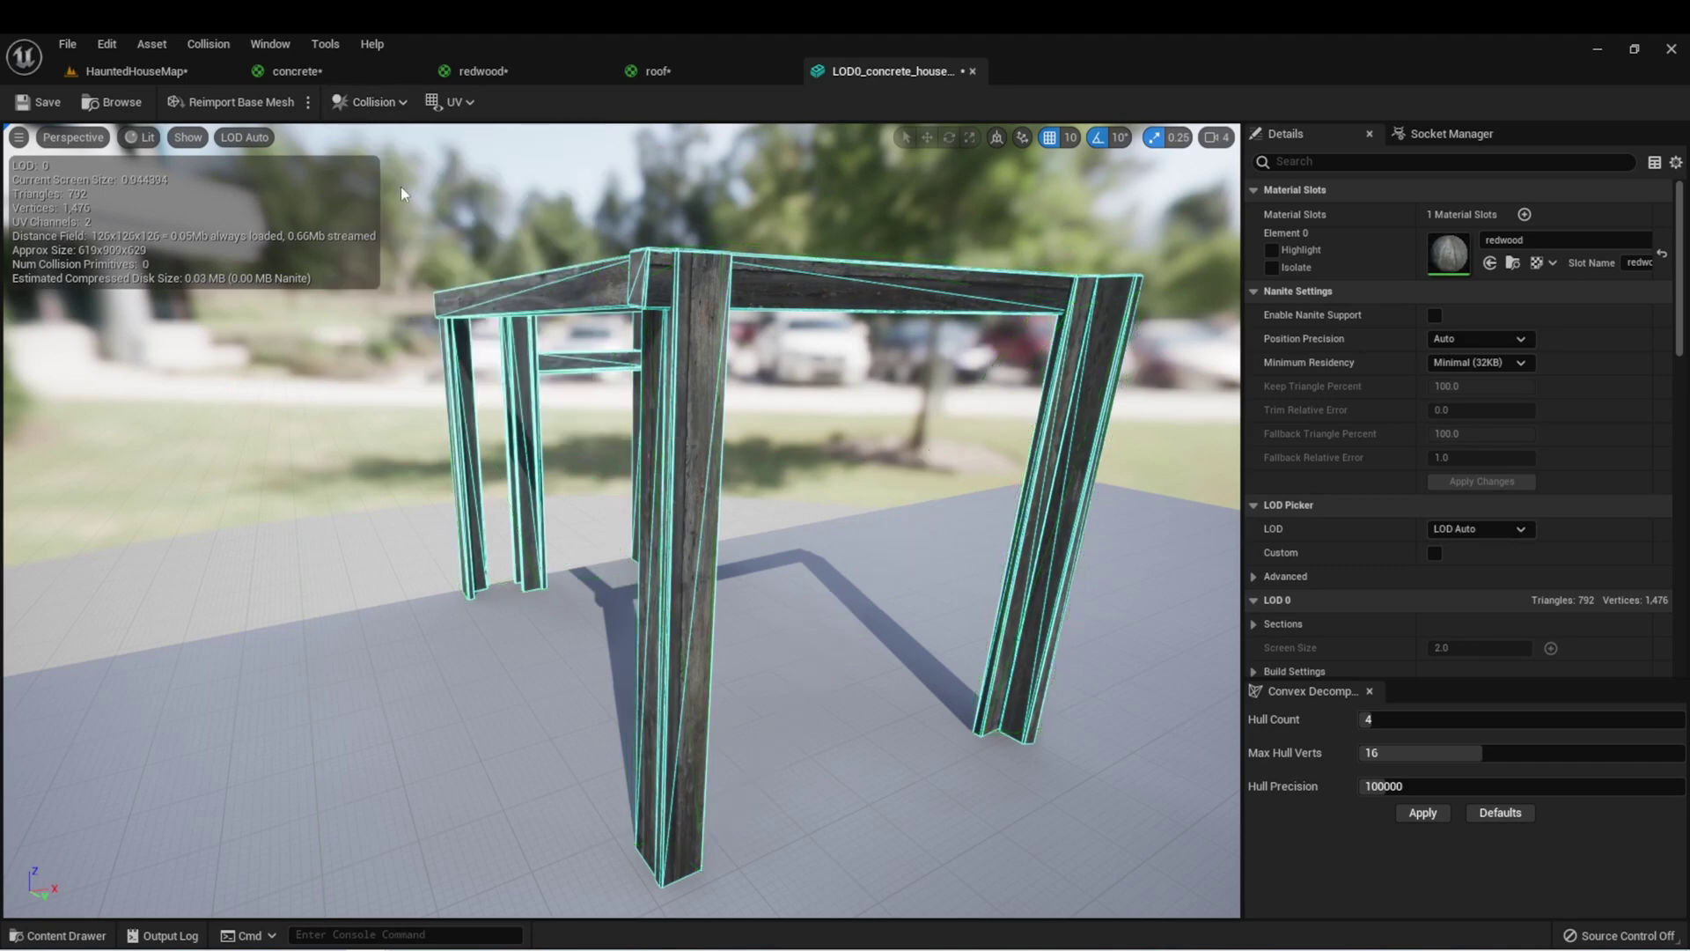
pyautogui.click(370, 102)
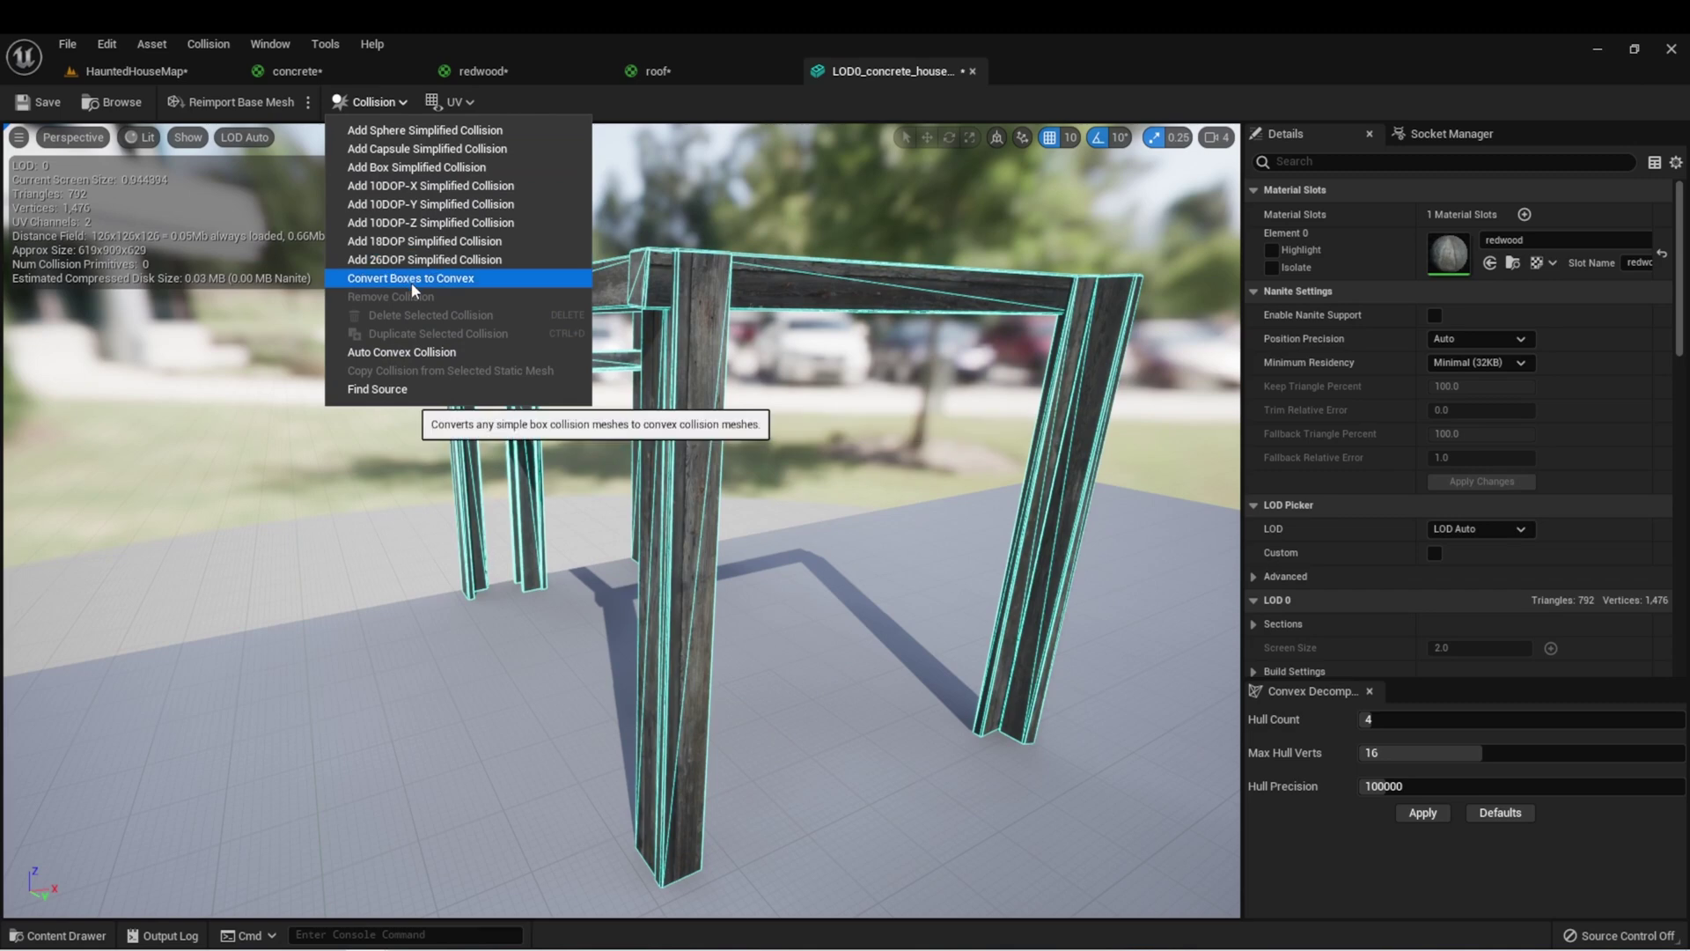
pyautogui.click(416, 285)
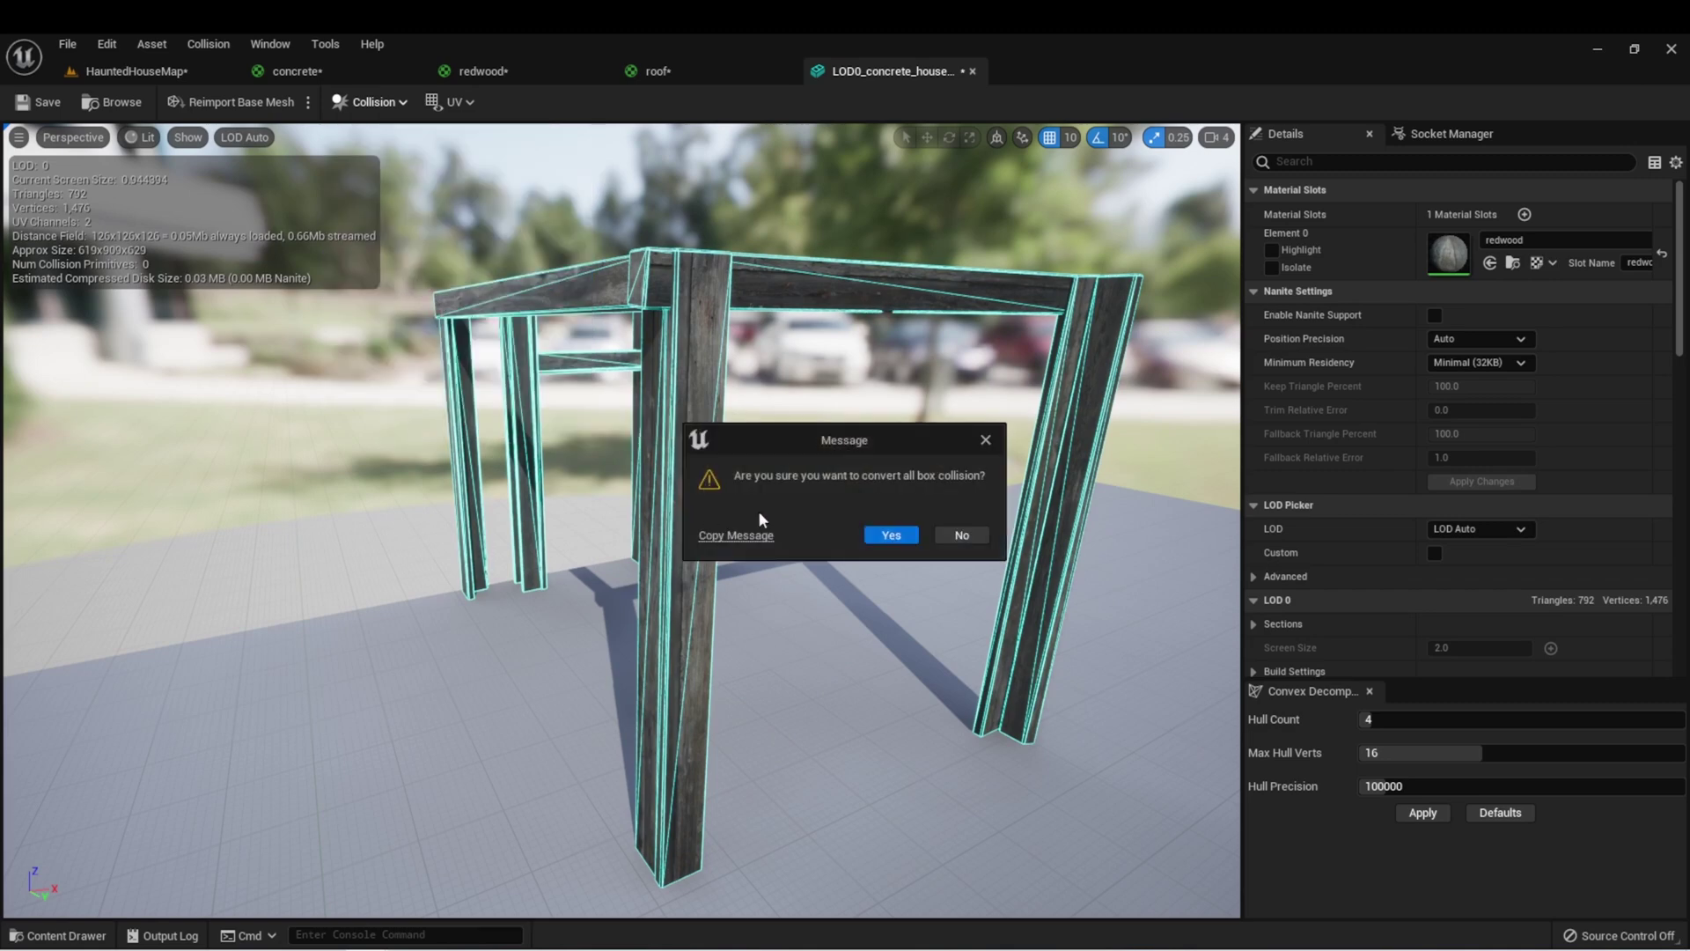
pyautogui.click(891, 533)
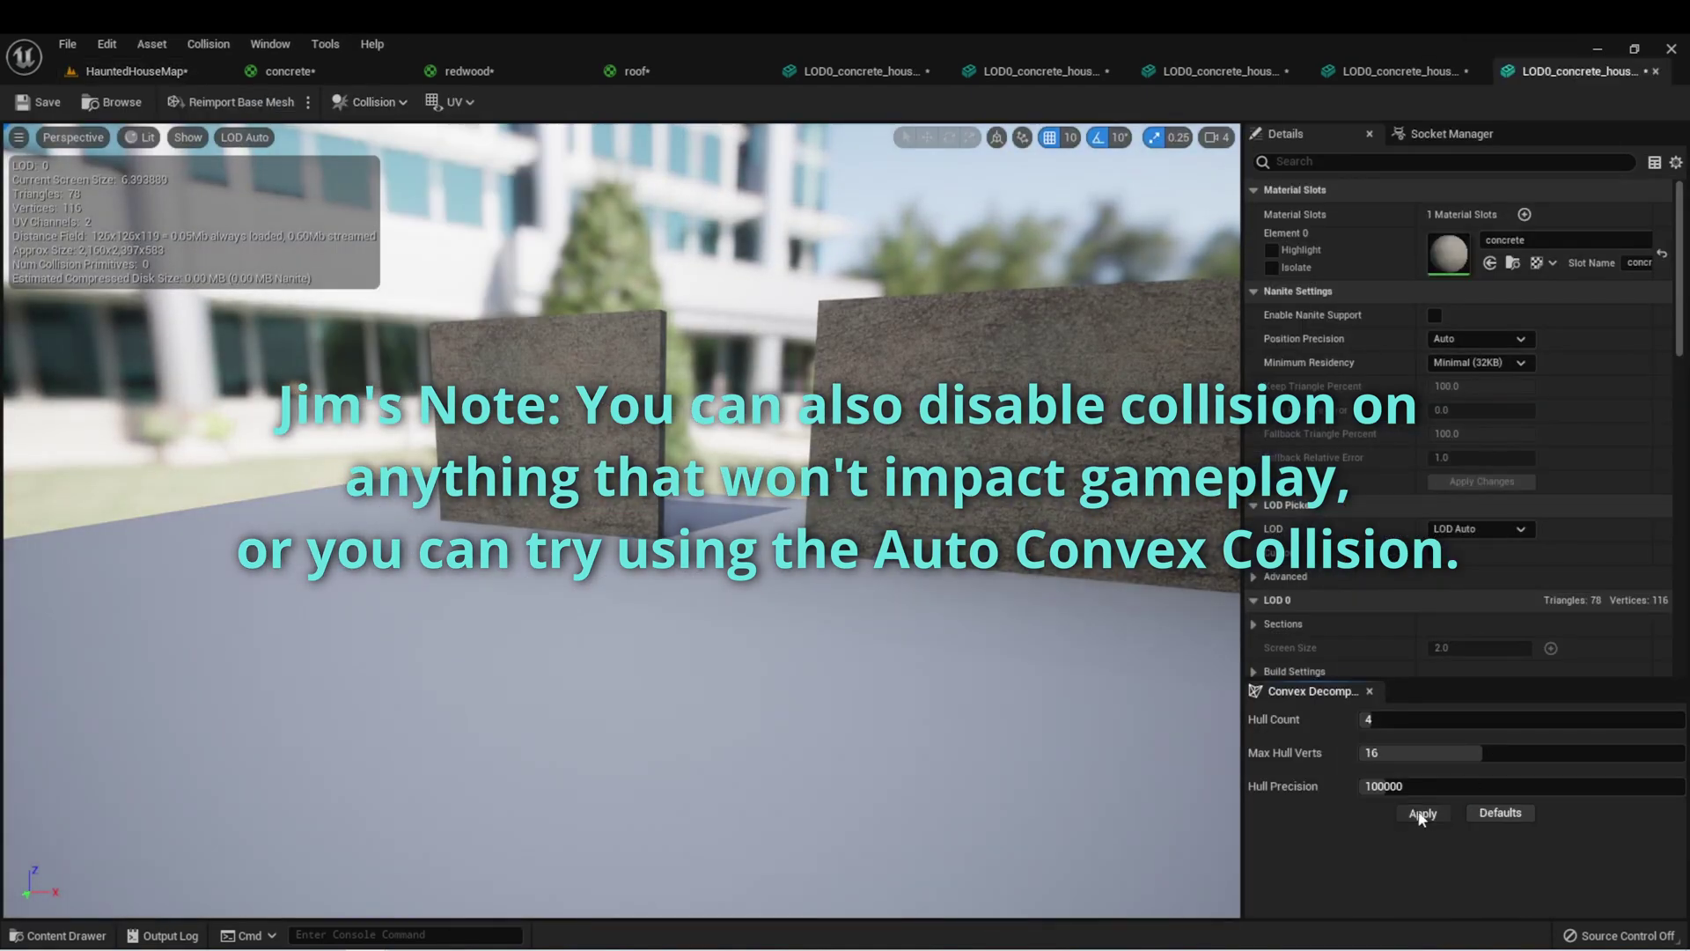
# Apply convex decomposition to the concrete wall mesh with hull count 4, max hull verts 16 and hull precision 100000
pyautogui.click(1423, 811)
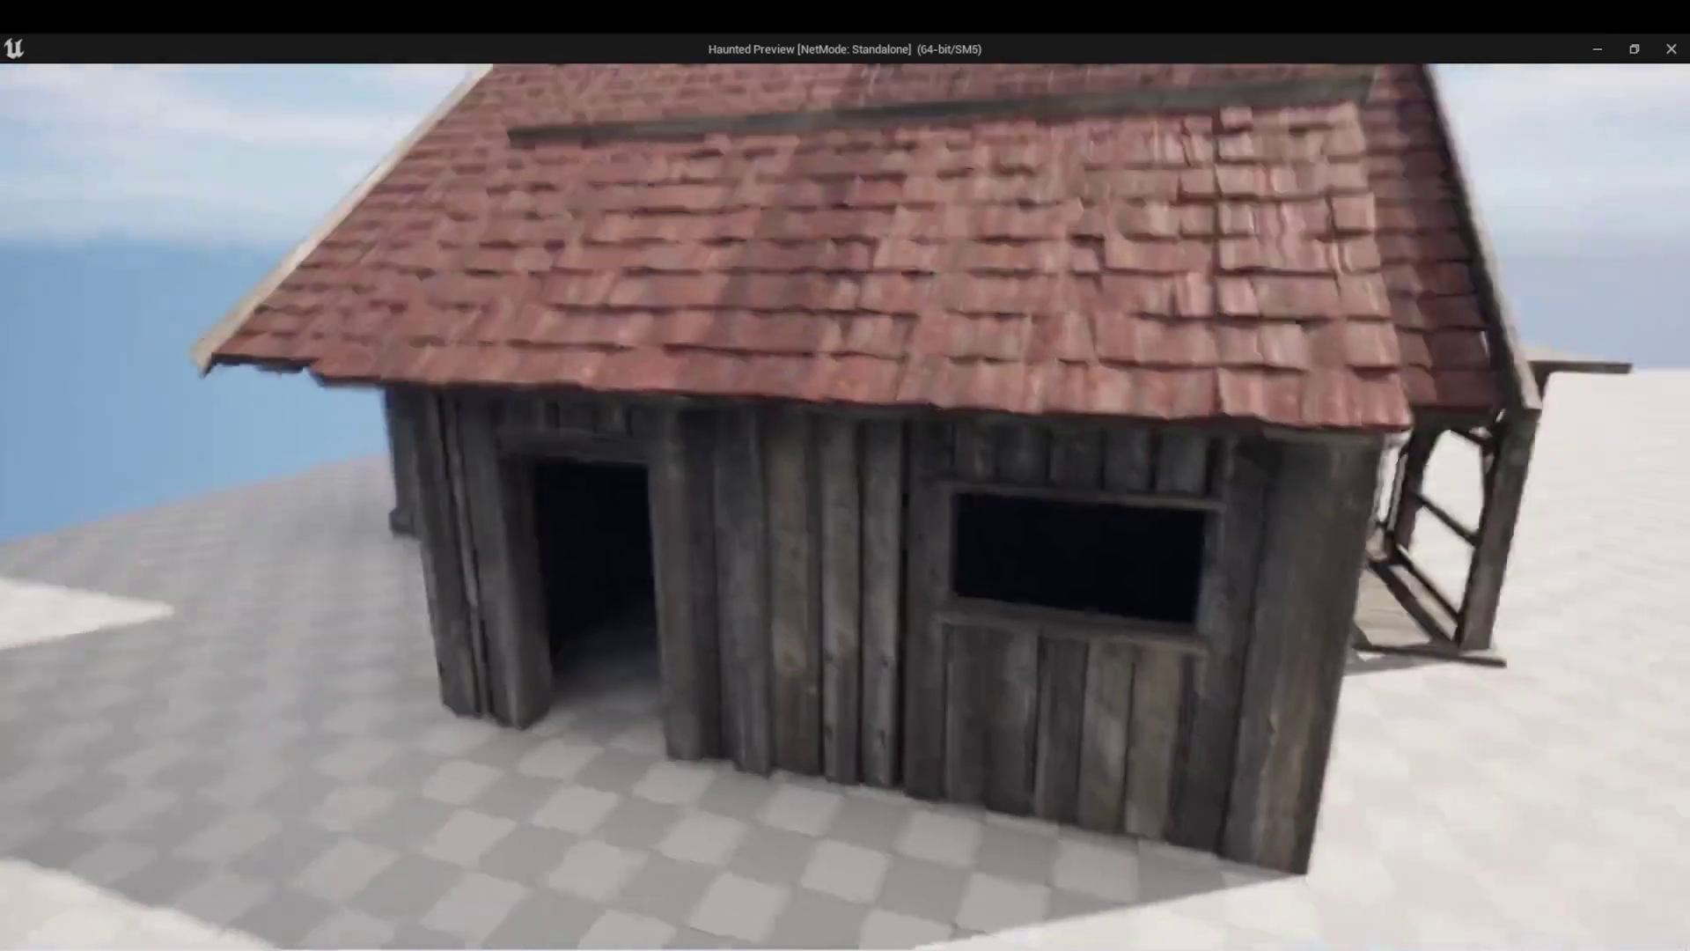
# Walk through the house's doorway in the standalone preview to test the collision, and return to the level editor
pyautogui.press('w')
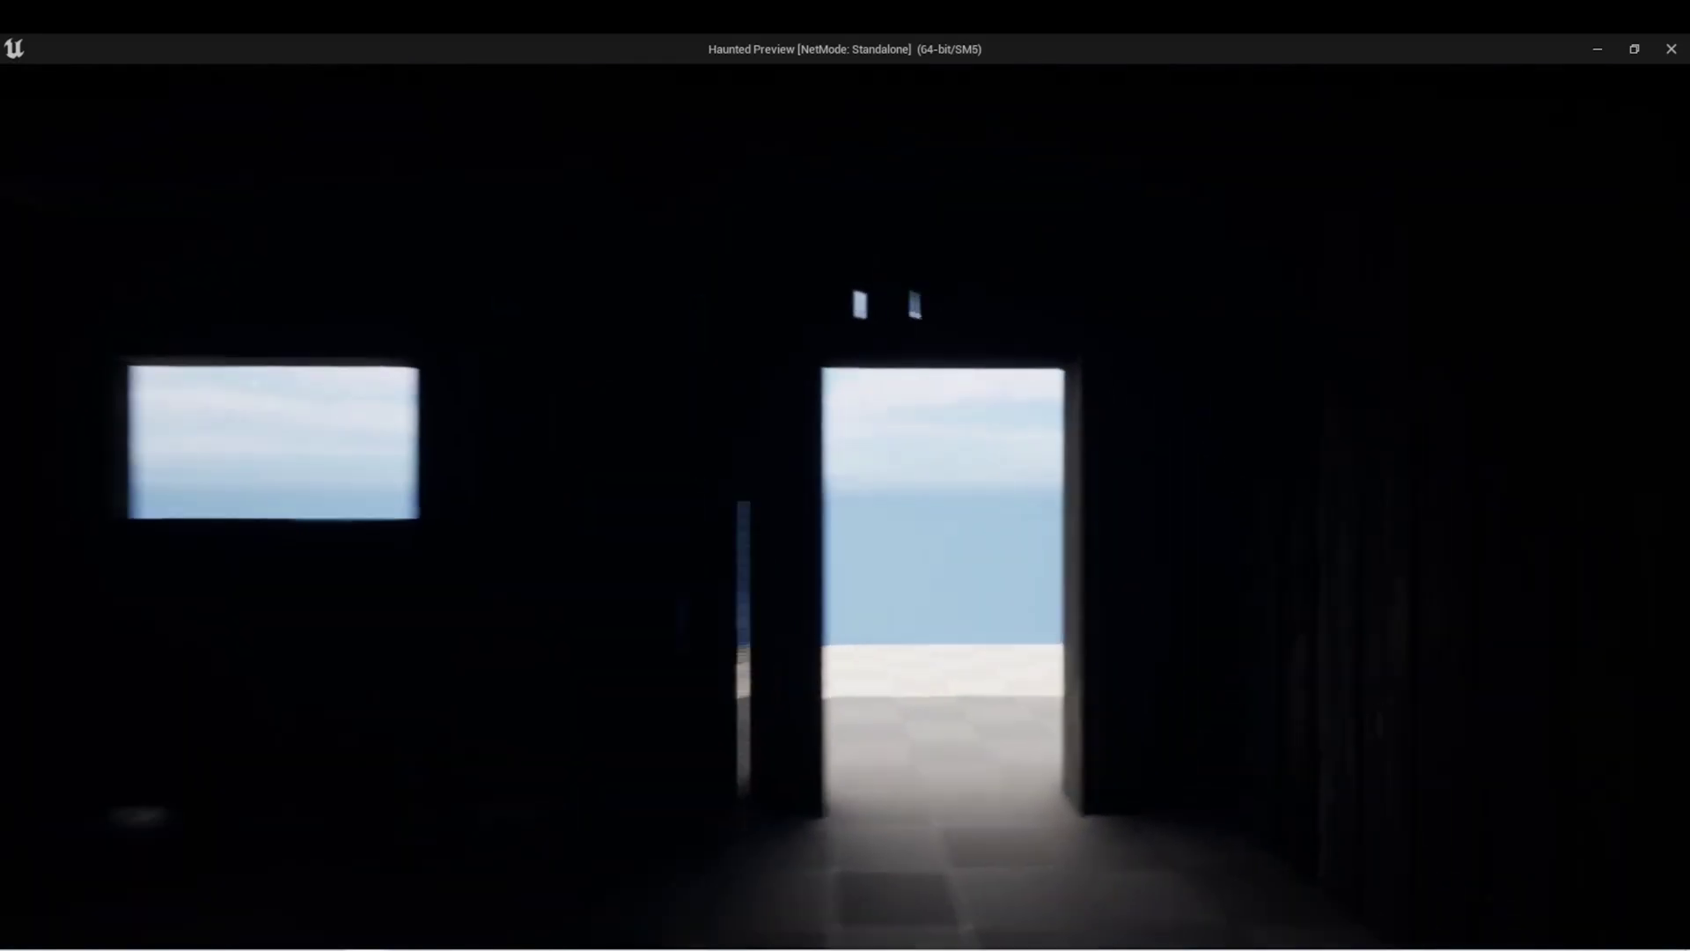
pyautogui.press('w')
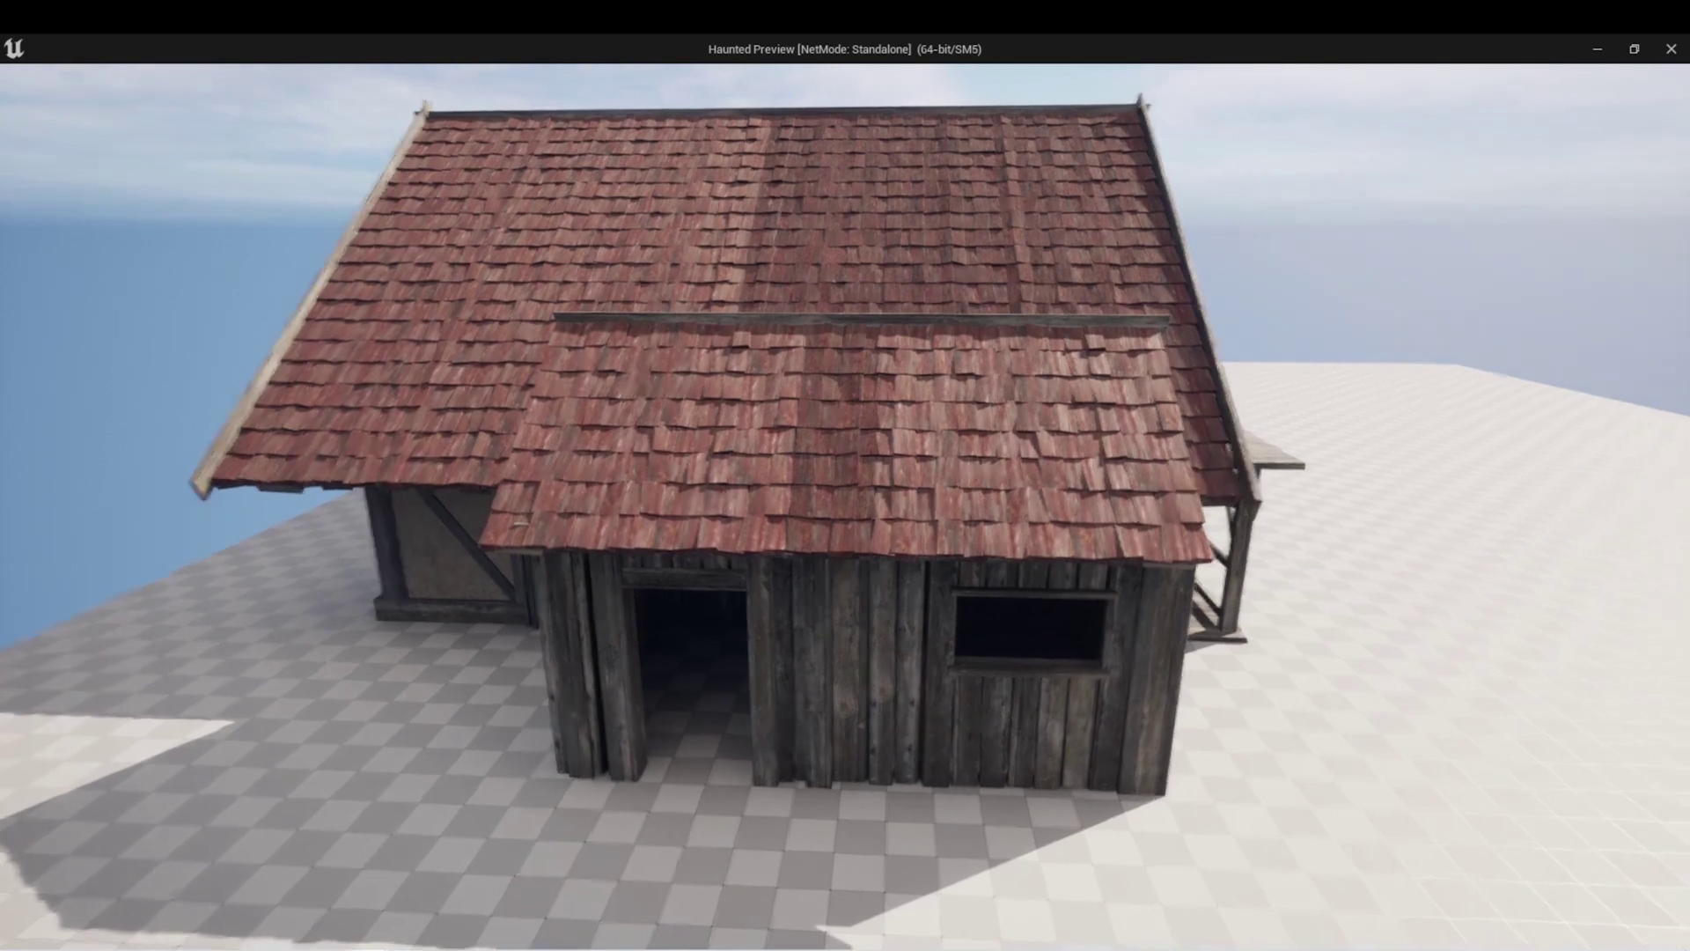
pyautogui.hotkey('alt', 'Tab')
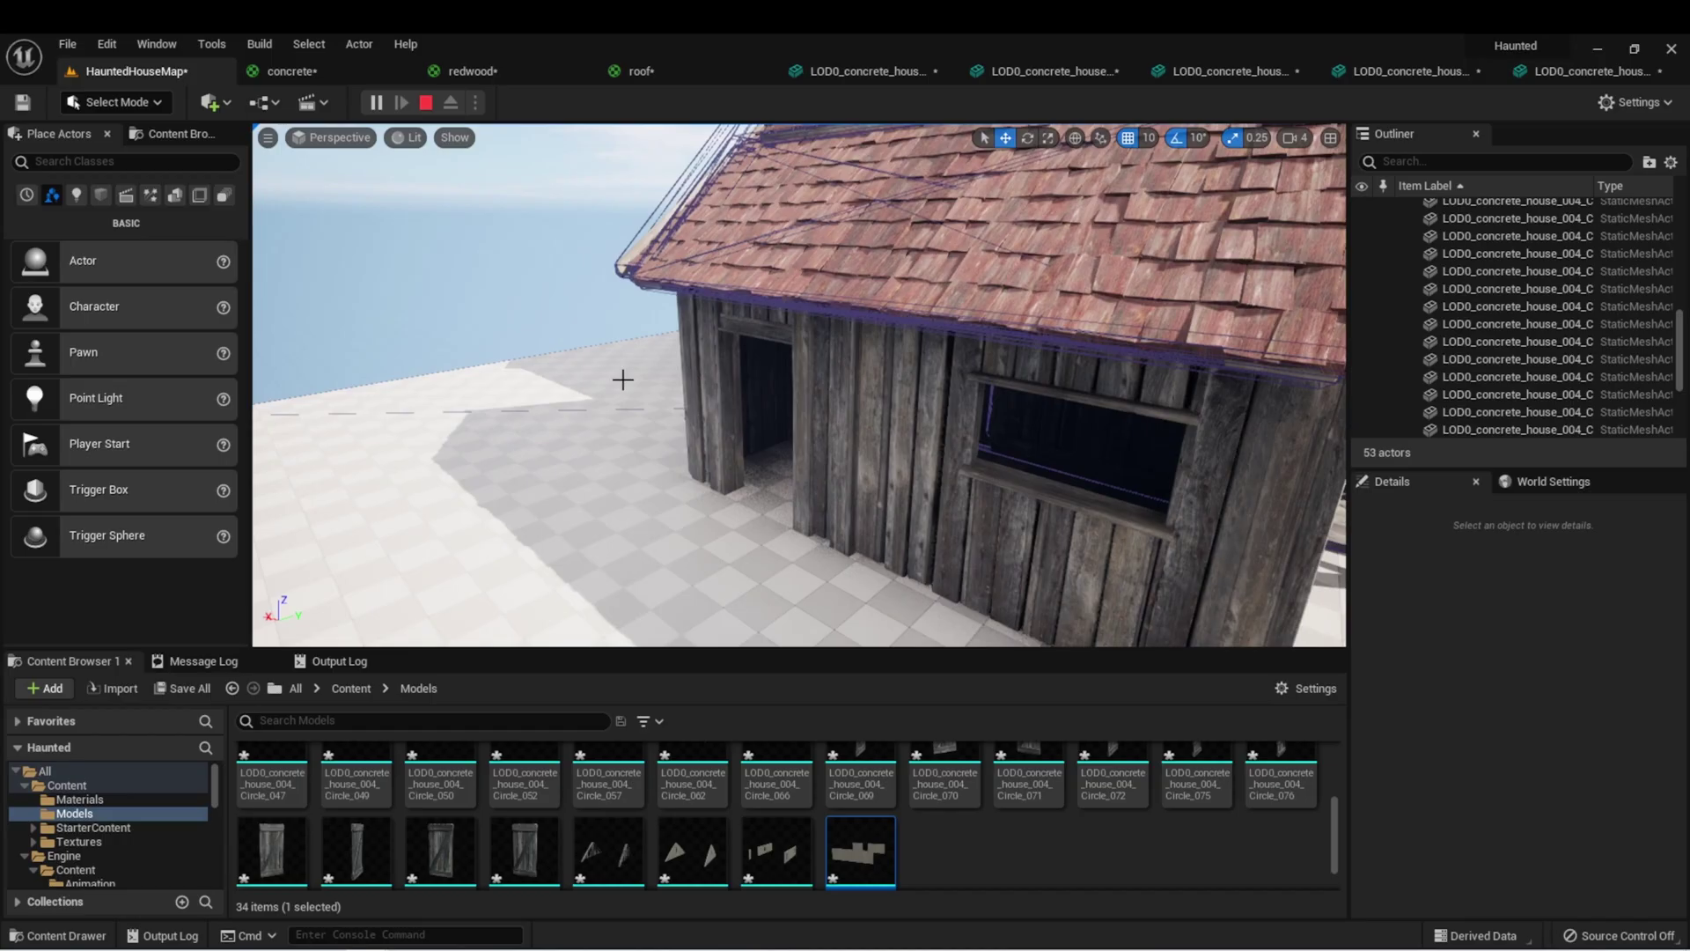